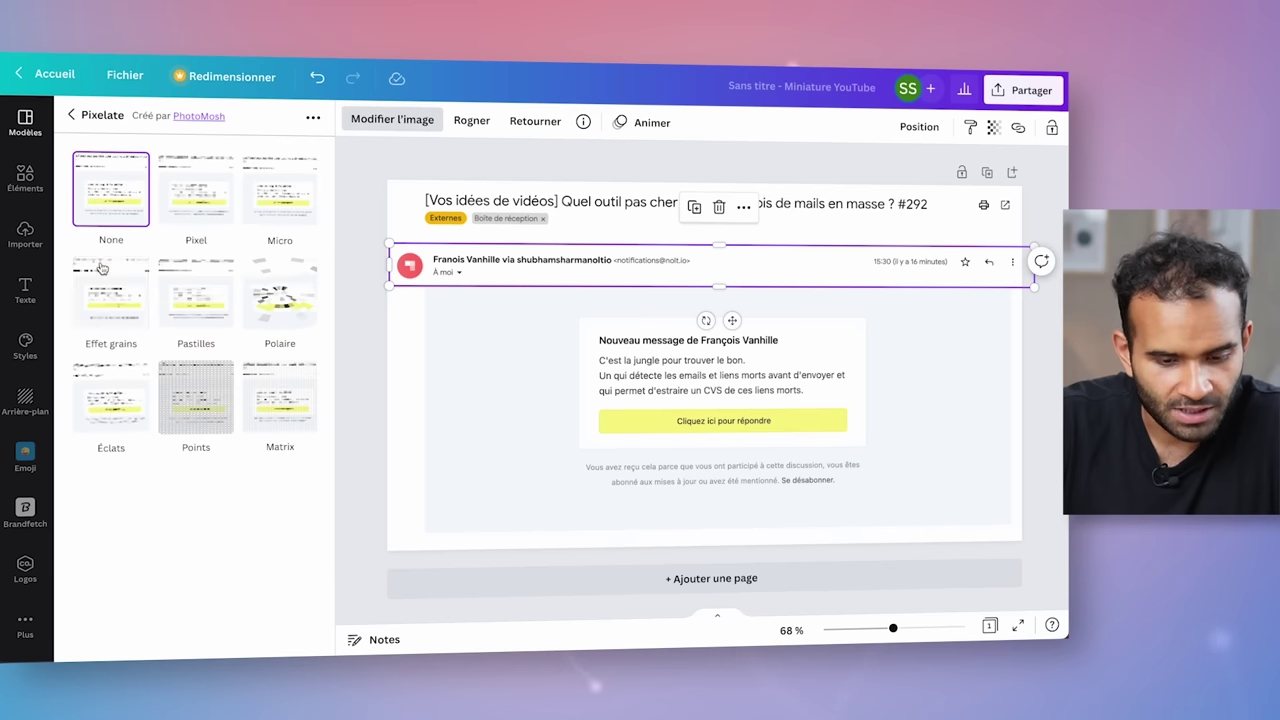
# - Apply the Pixelate effect's Pixel style to the e-mail header strip and raise its horizontal and vertical pixel counts
pyautogui.click(183, 198)
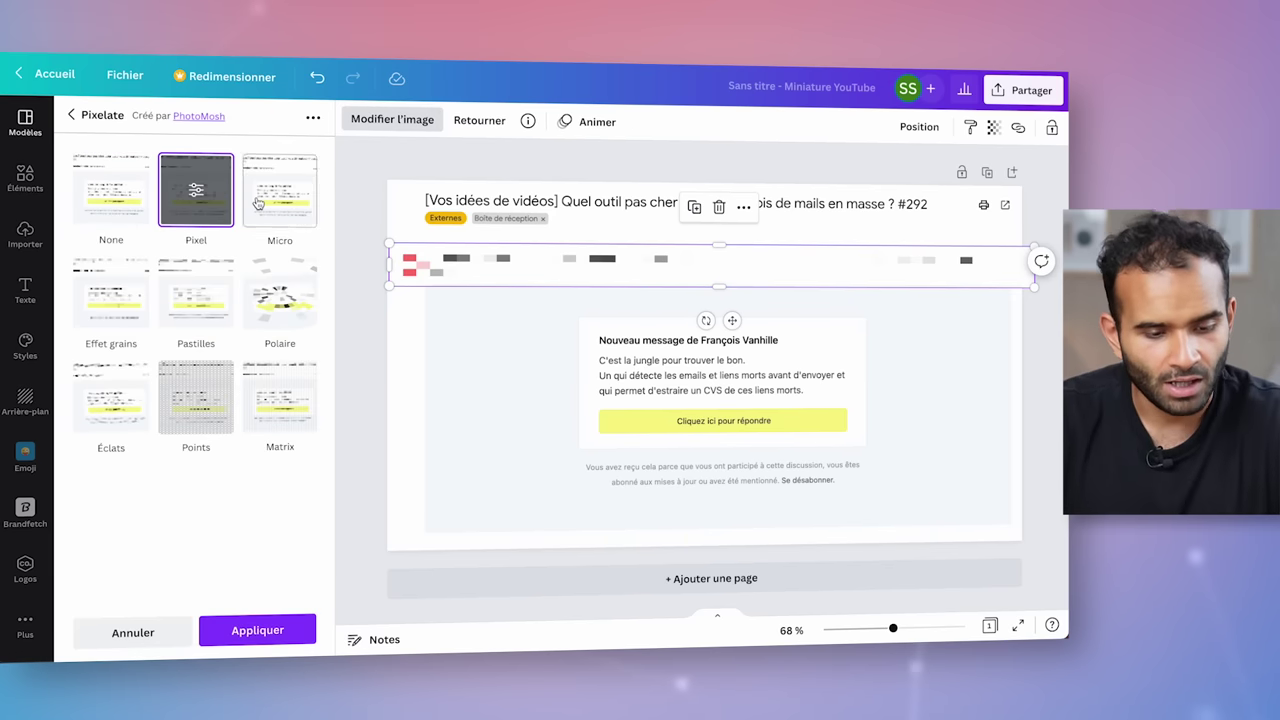
pyautogui.click(195, 190)
pyautogui.moveTo(134, 208); pyautogui.dragTo(234, 212)
pyautogui.moveTo(133, 262); pyautogui.dragTo(271, 258)
pyautogui.click(525, 373)
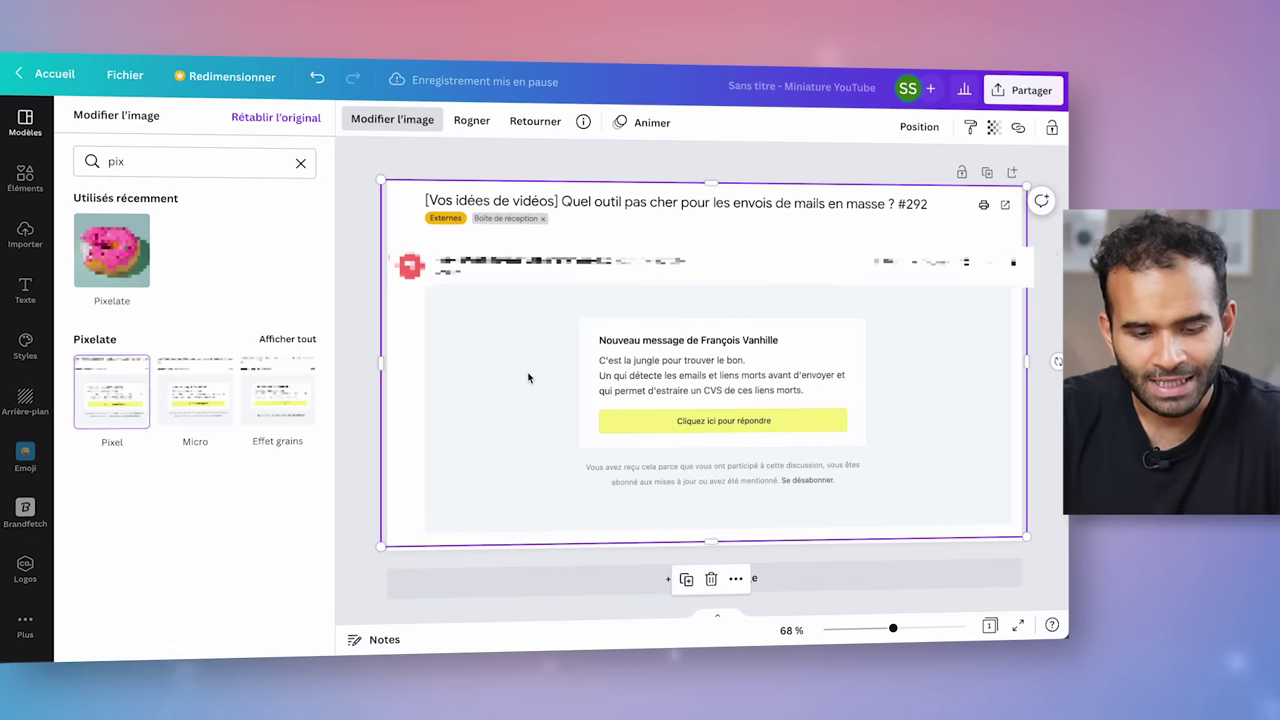
pyautogui.click(985, 262)
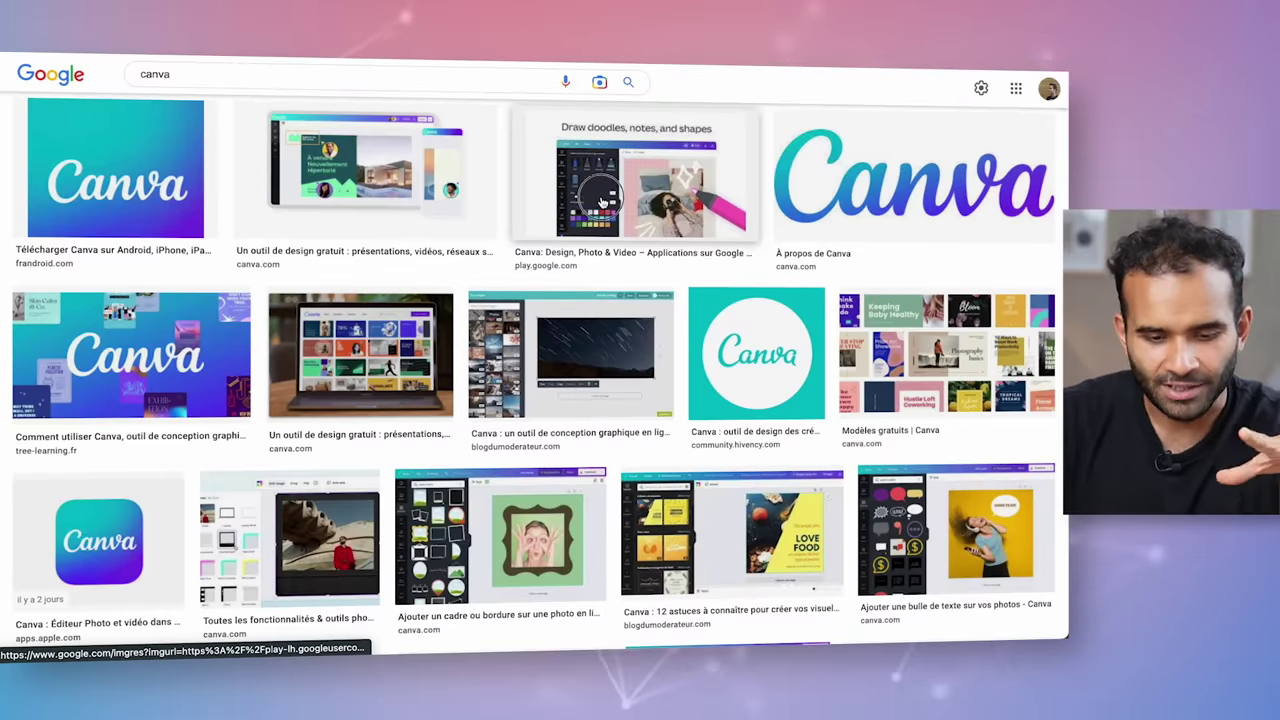
# - Copy the "Draw doodles, notes, and shapes" picture from the Google Images results and paste it into the Canva thumbnail
pyautogui.click(690, 200)
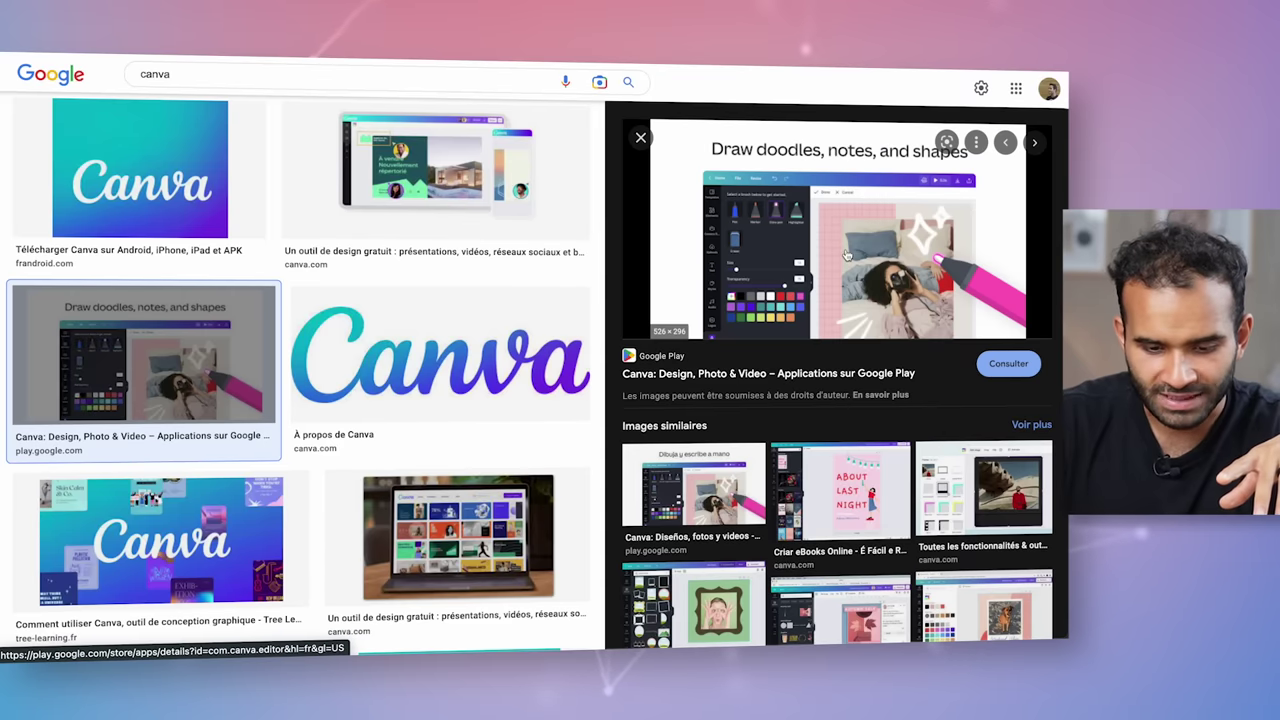
pyautogui.rightClick(846, 256)
pyautogui.click(720, 429)
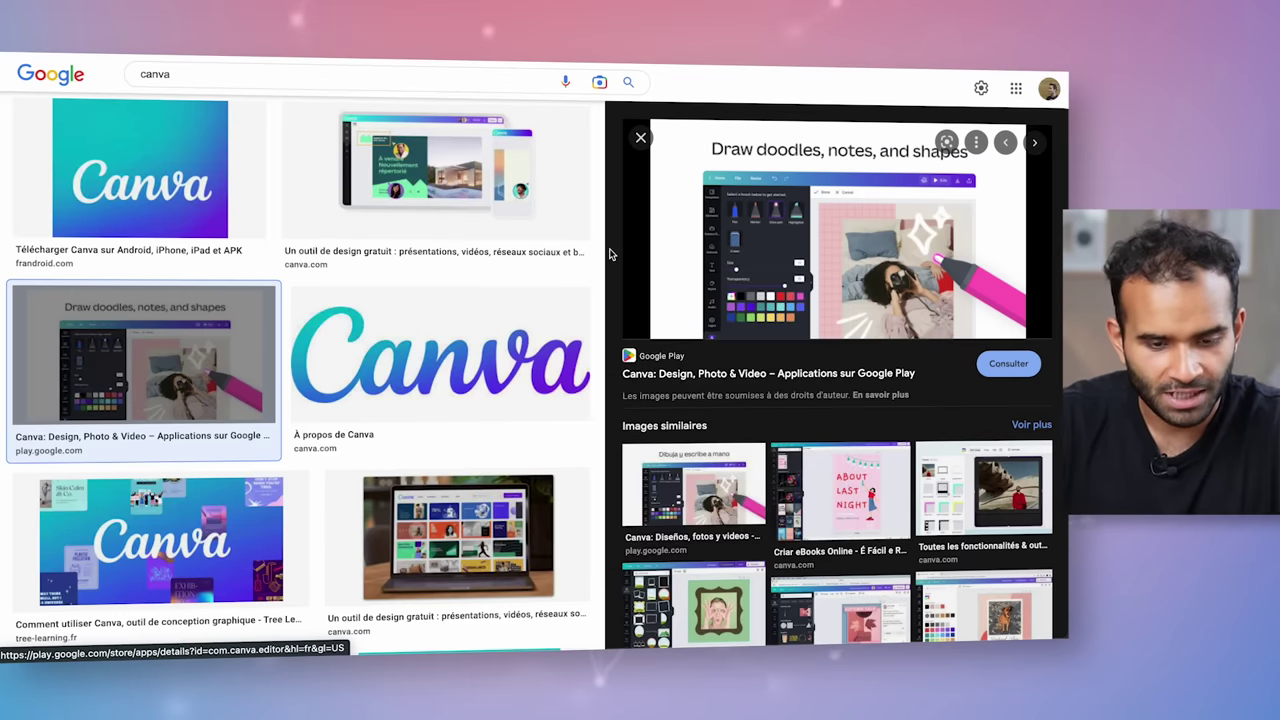
pyautogui.rightClick(529, 371)
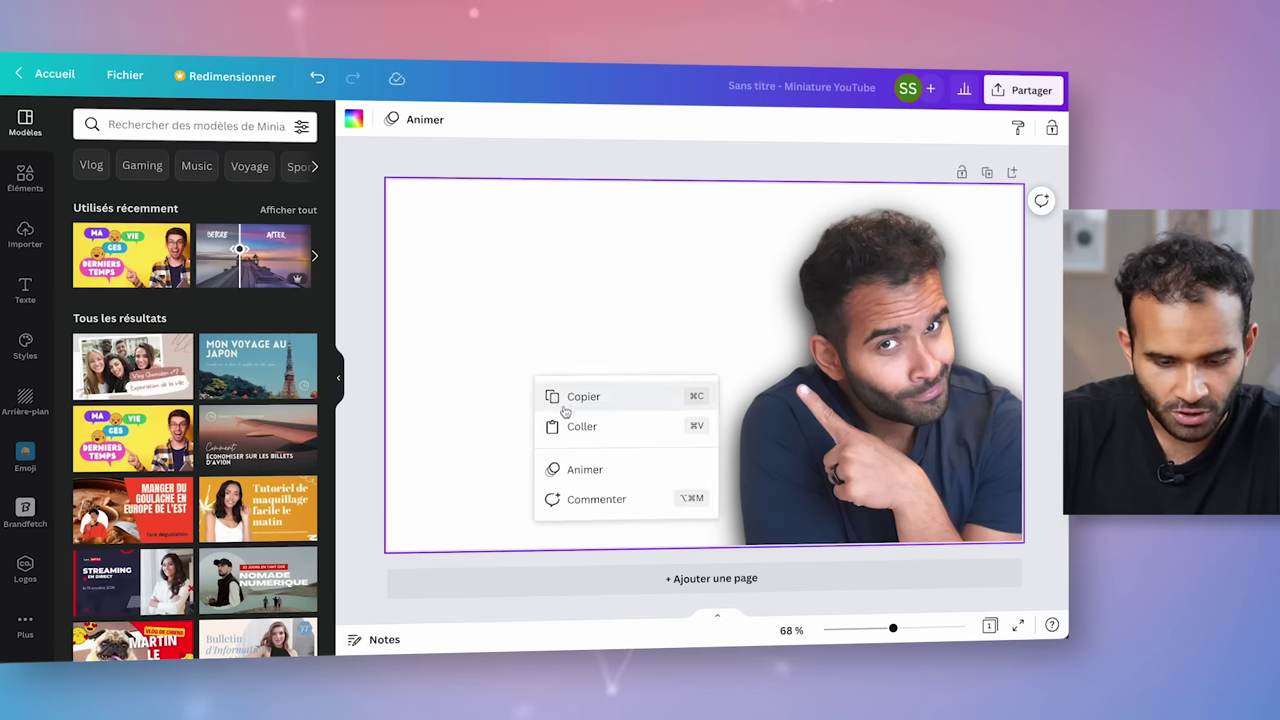
pyautogui.click(566, 423)
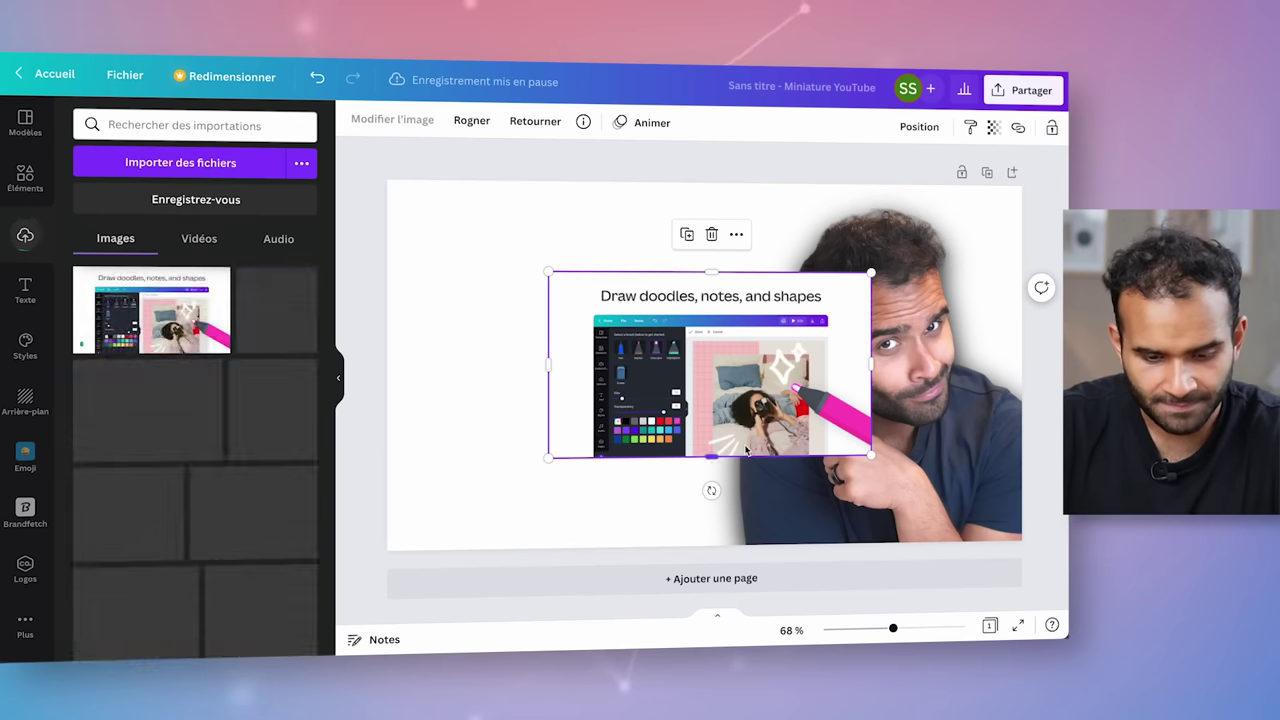
# - Crop the pasted picture to the Canva editor interface, then enlarge it and place it beside the man along the page's lower edge
pyautogui.moveTo(745, 451); pyautogui.dragTo(613, 407)
pyautogui.moveTo(593, 305); pyautogui.dragTo(594, 346)
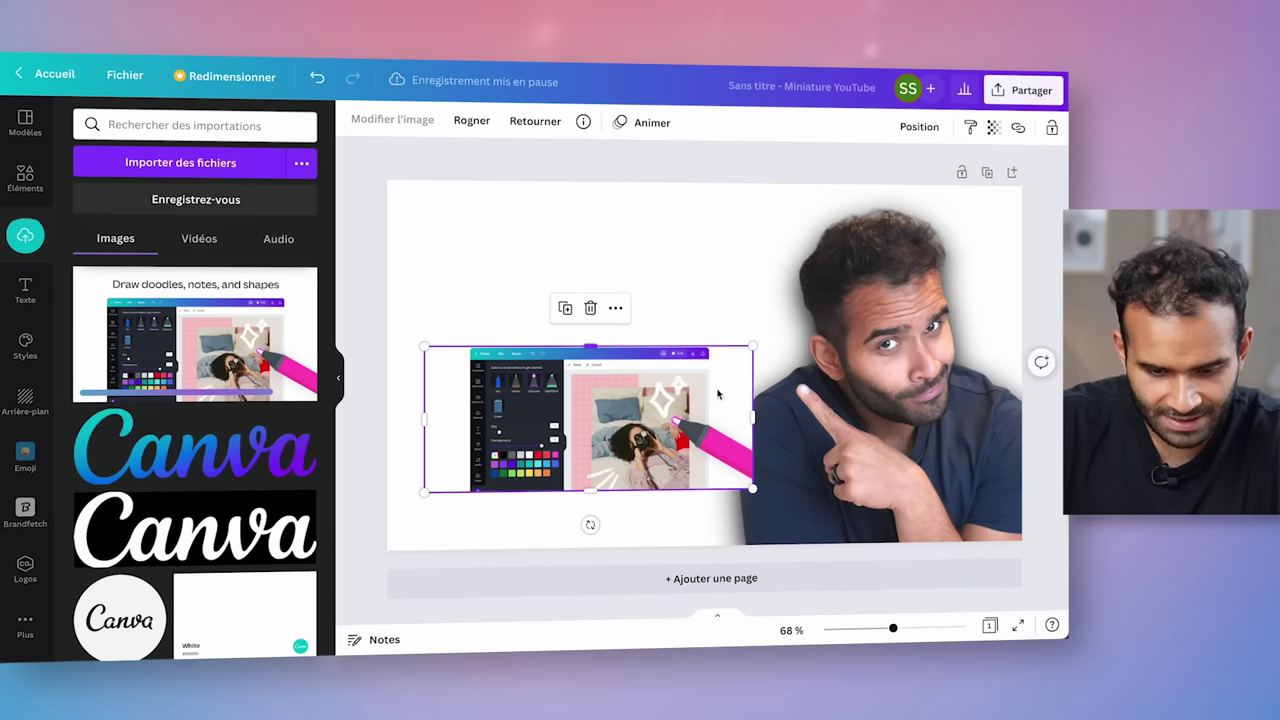
pyautogui.moveTo(753, 419); pyautogui.dragTo(711, 414)
pyautogui.moveTo(425, 418); pyautogui.dragTo(471, 416)
pyautogui.moveTo(466, 345); pyautogui.dragTo(391, 297)
pyautogui.moveTo(519, 398); pyautogui.dragTo(584, 455)
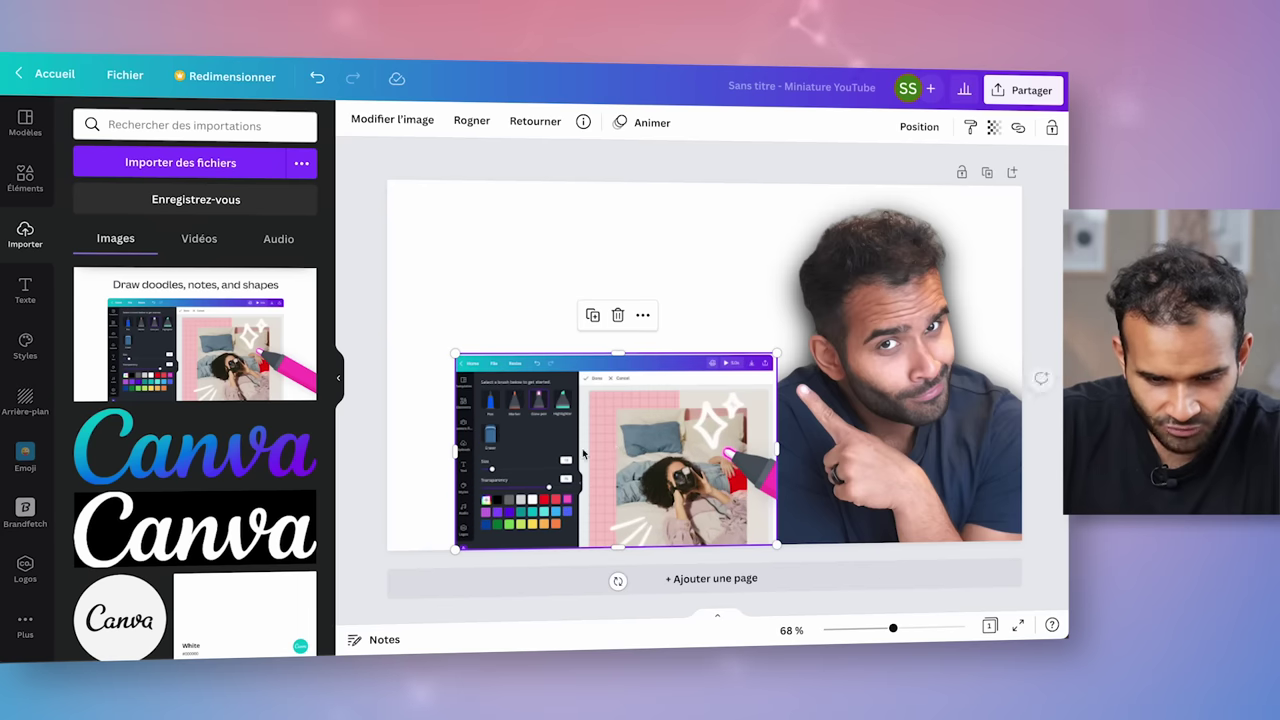
# - Send the editor screenshot behind the man's cut-out and enlarge it so it partly tucks behind him
pyautogui.rightClick(631, 447)
pyautogui.click(690, 372)
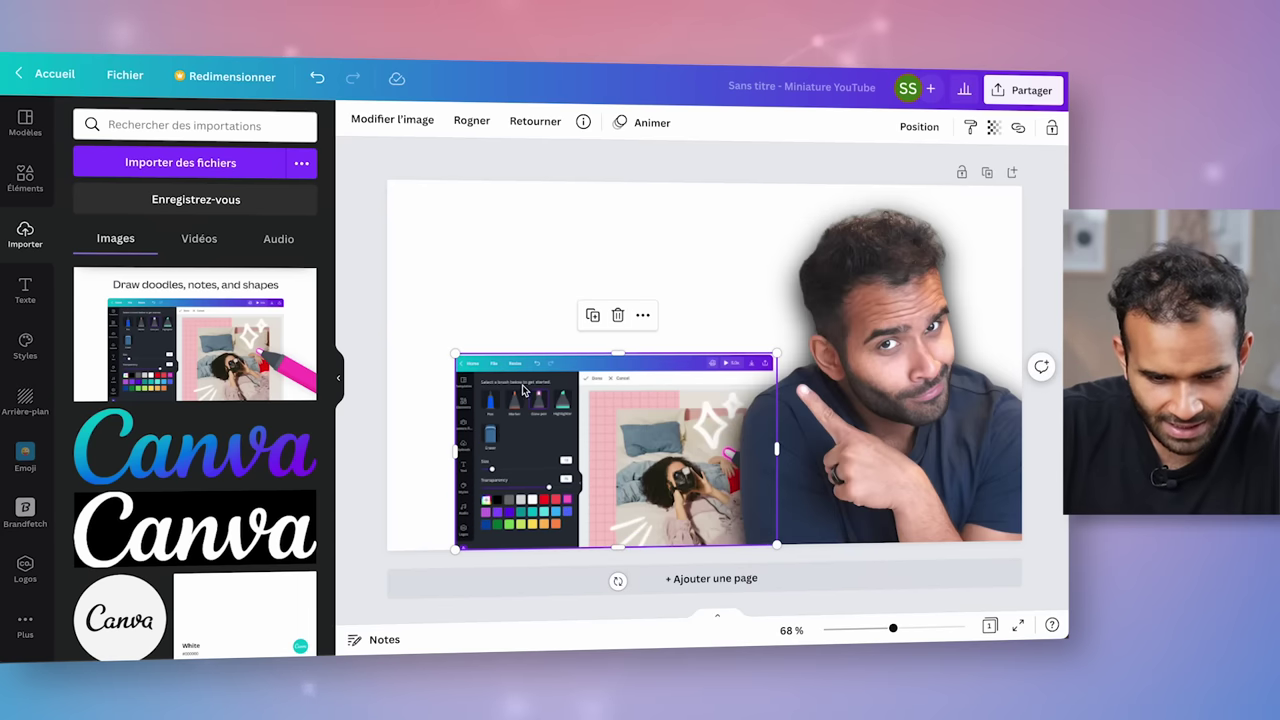
pyautogui.moveTo(462, 356); pyautogui.dragTo(424, 322)
pyautogui.moveTo(506, 397); pyautogui.dragTo(595, 396)
pyautogui.moveTo(515, 333); pyautogui.dragTo(479, 312)
pyautogui.click(548, 388)
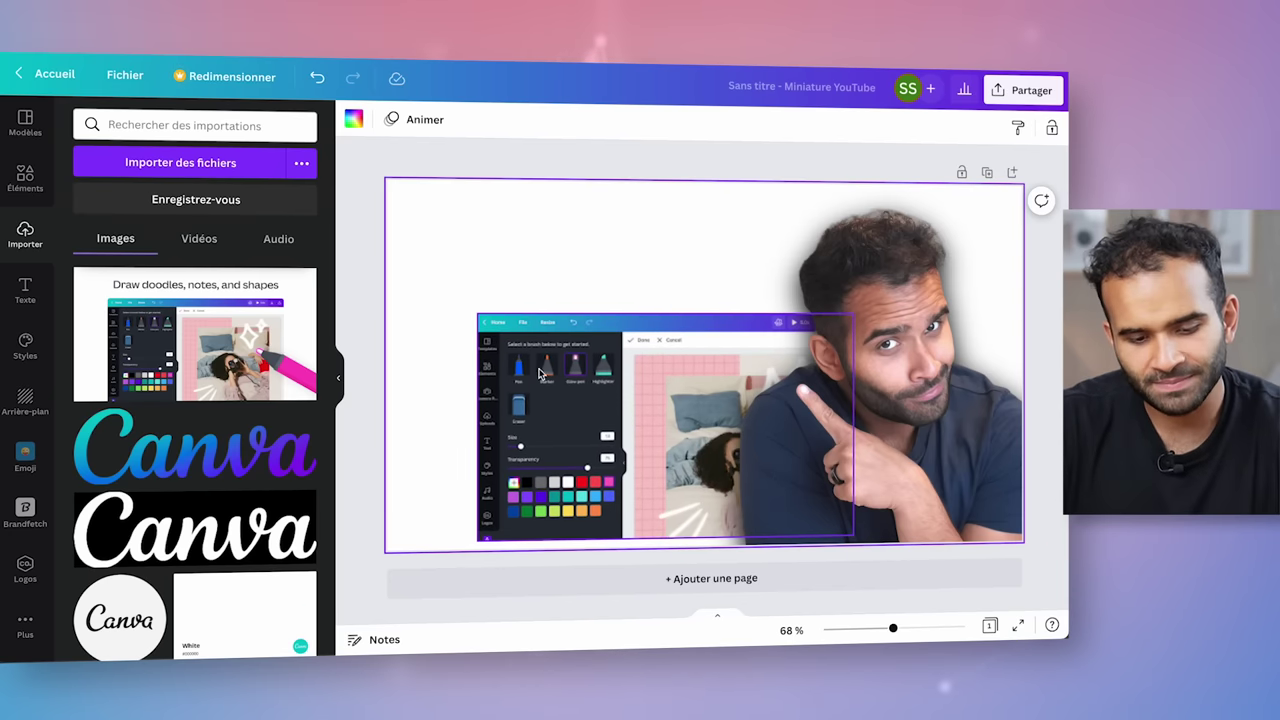
# - Duplicate the editor screenshot above the original and crop the copy to the row of four brush icons
pyautogui.moveTo(568, 428); pyautogui.dragTo(518, 312)
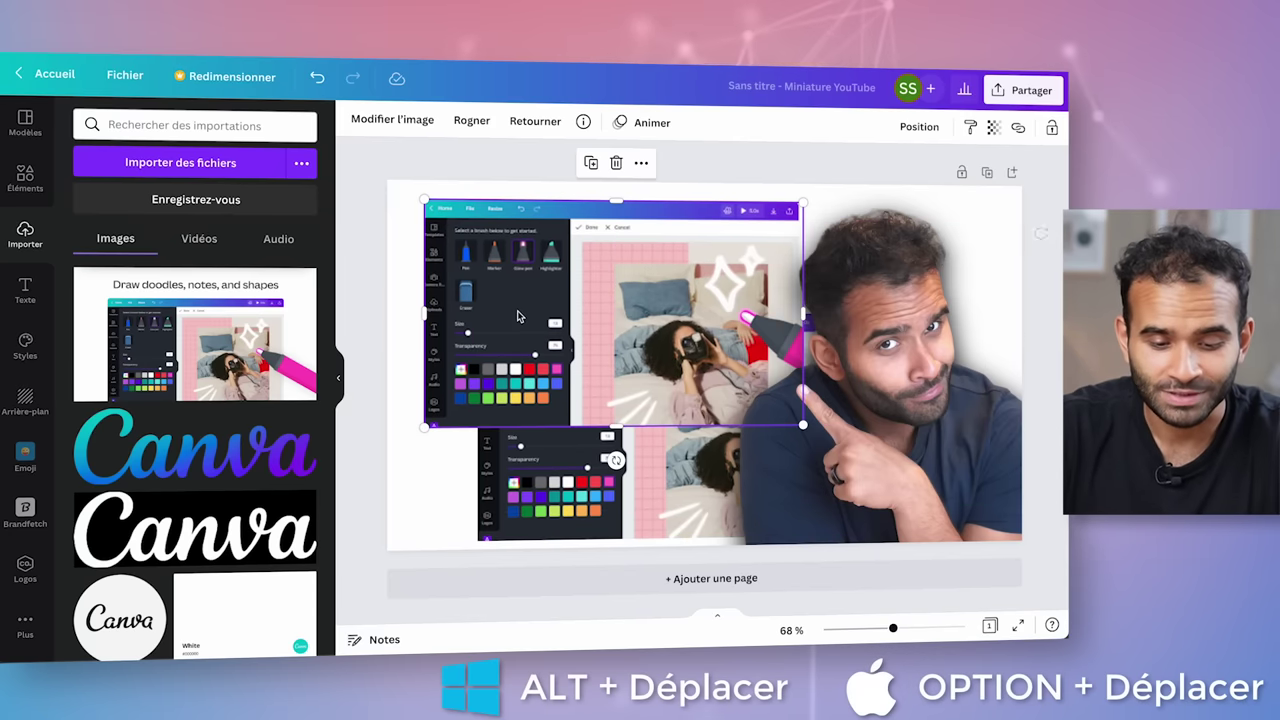
pyautogui.moveTo(428, 313); pyautogui.dragTo(457, 314)
pyautogui.moveTo(614, 425); pyautogui.dragTo(614, 314)
pyautogui.moveTo(803, 257); pyautogui.dragTo(565, 257)
pyautogui.moveTo(520, 213); pyautogui.dragTo(509, 250)
pyautogui.moveTo(506, 314); pyautogui.dragTo(503, 278)
pyautogui.moveTo(503, 224); pyautogui.dragTo(508, 232)
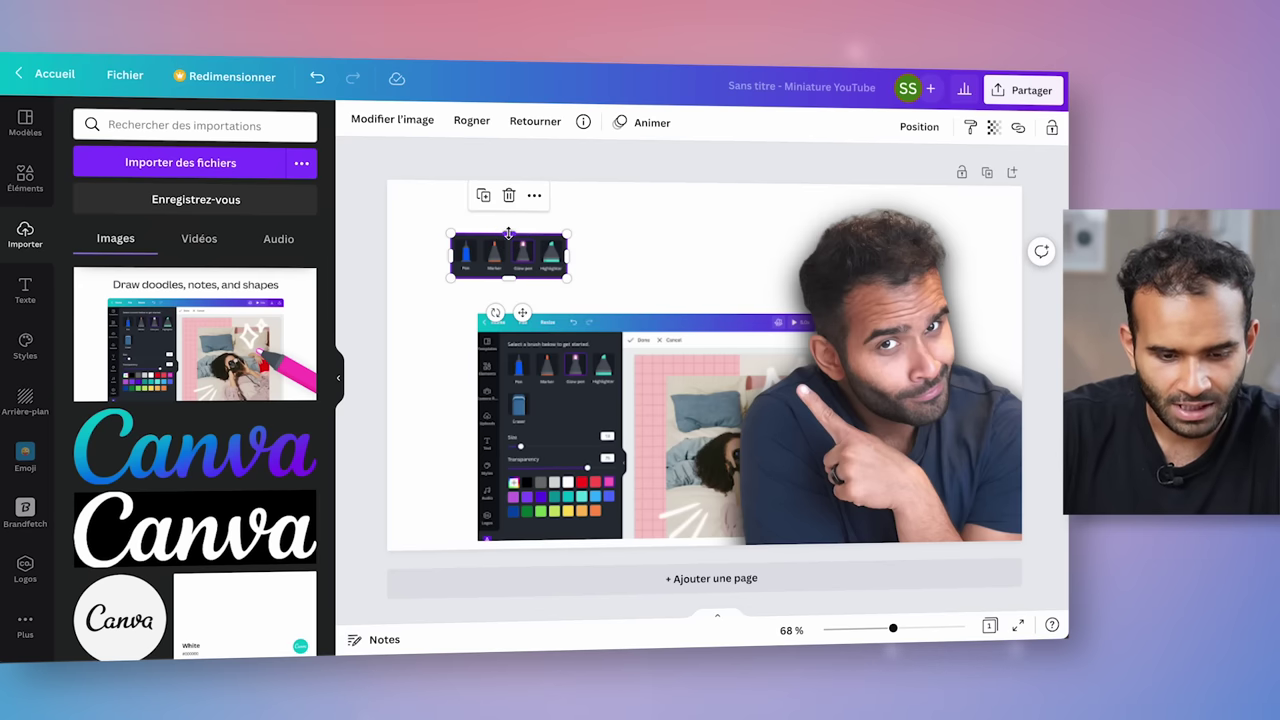
# - Enlarge the brush icon strip and apply the Pixelate effect's Pixel style with 114 horizontal and 111 vertical pixels
pyautogui.click(393, 121)
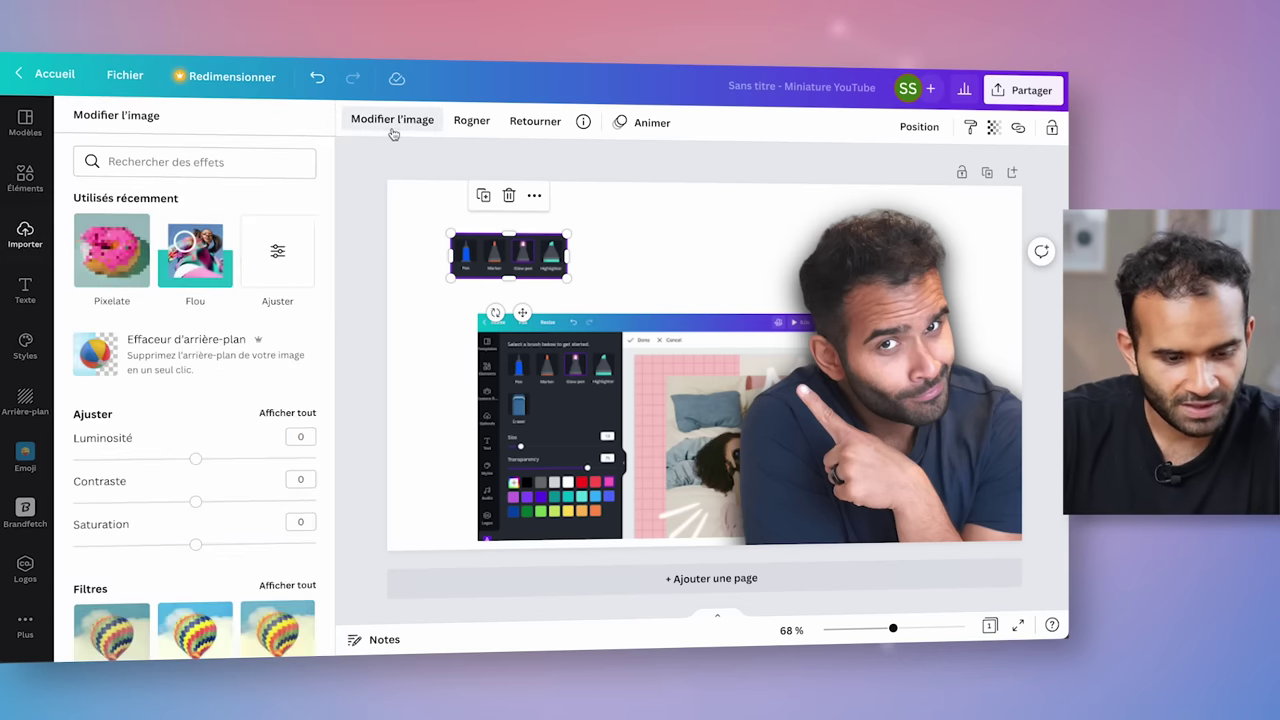
pyautogui.click(105, 268)
pyautogui.moveTo(570, 270); pyautogui.dragTo(611, 294)
pyautogui.click(190, 215)
pyautogui.moveTo(190, 215); pyautogui.dragTo(211, 212)
pyautogui.moveTo(134, 262); pyautogui.dragTo(208, 263)
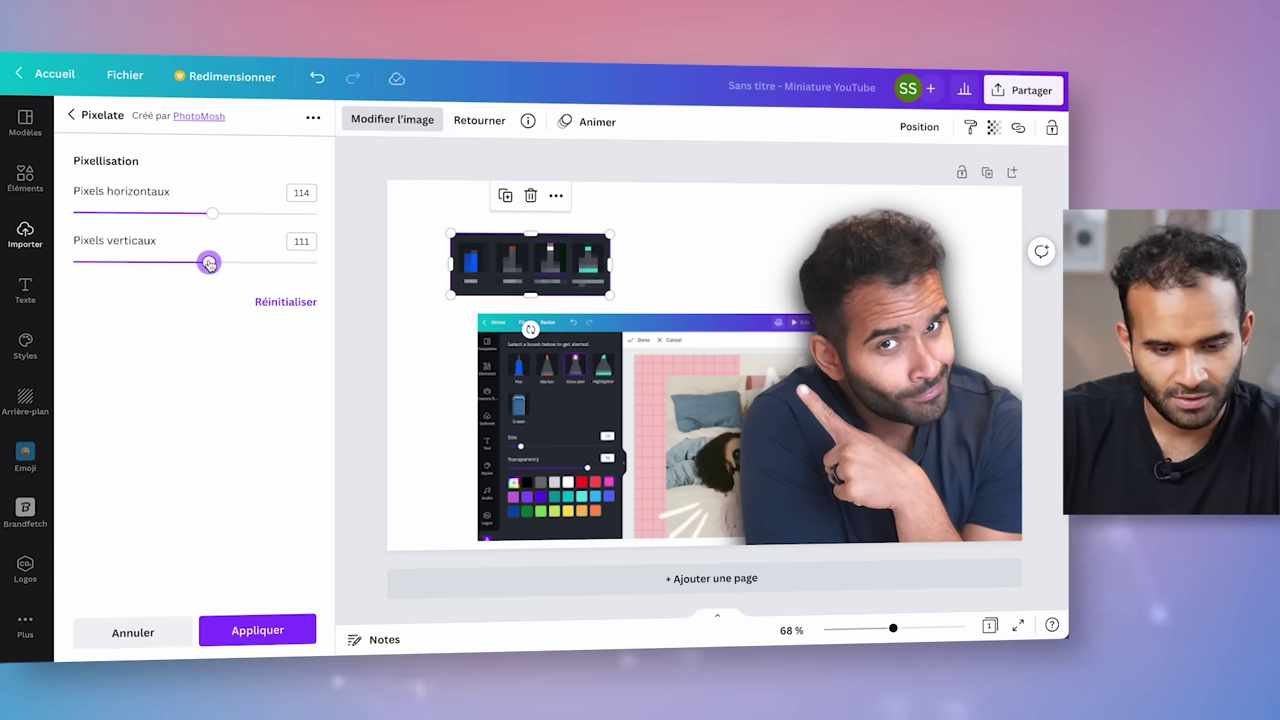
# - Place the pixelated strip over the brush icons in the editor screenshot and apply the Brillance shadow to it
pyautogui.moveTo(530, 273); pyautogui.dragTo(540, 377)
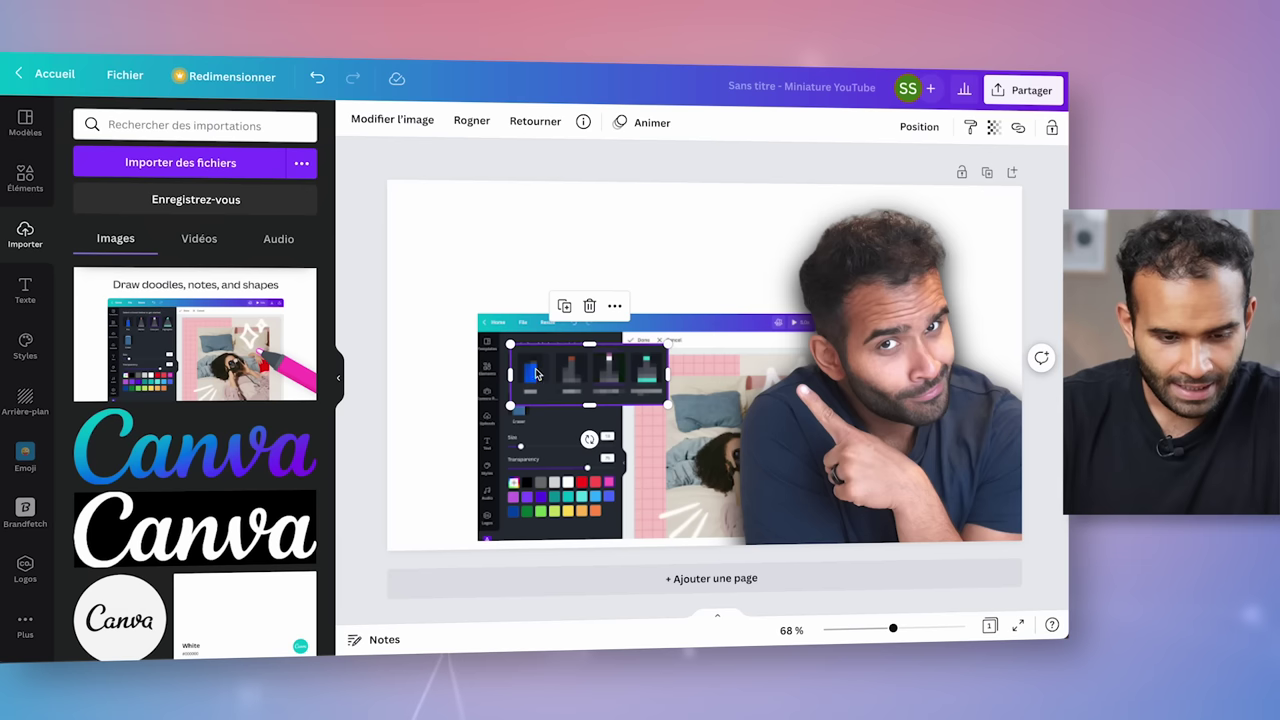
pyautogui.click(382, 122)
pyautogui.scroll(-4, 185, 364)
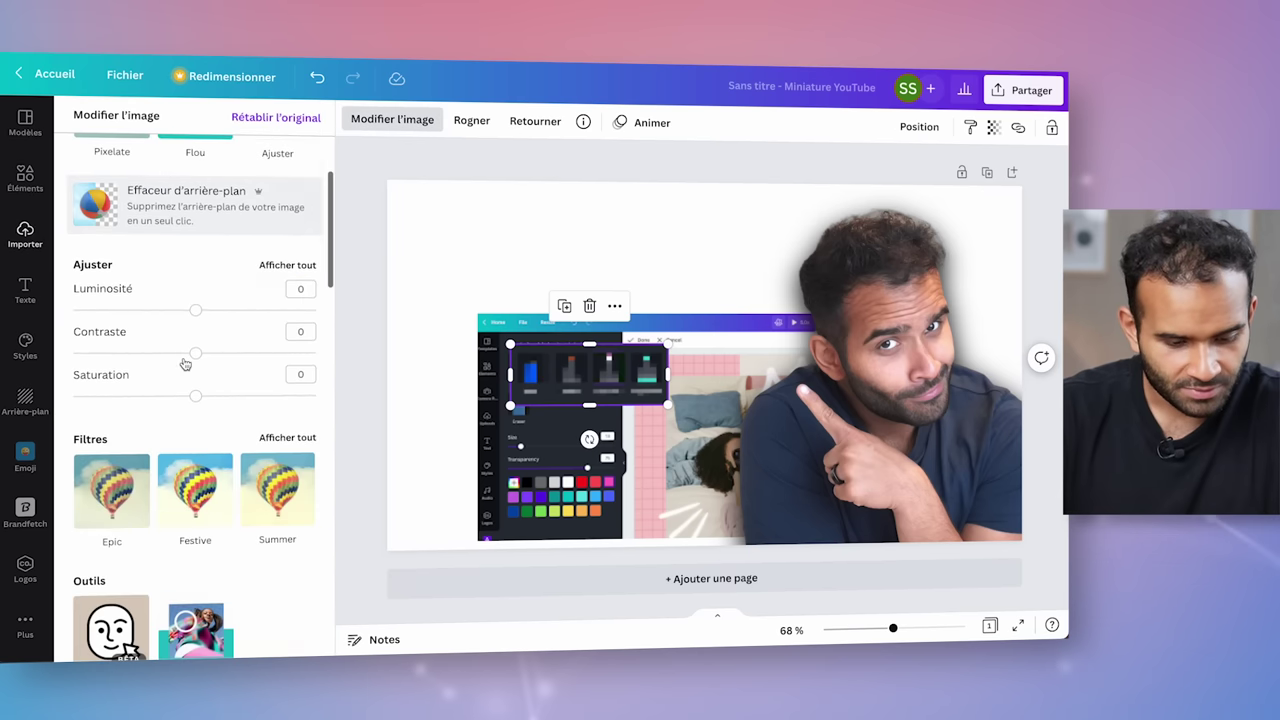
pyautogui.scroll(-4, 185, 364)
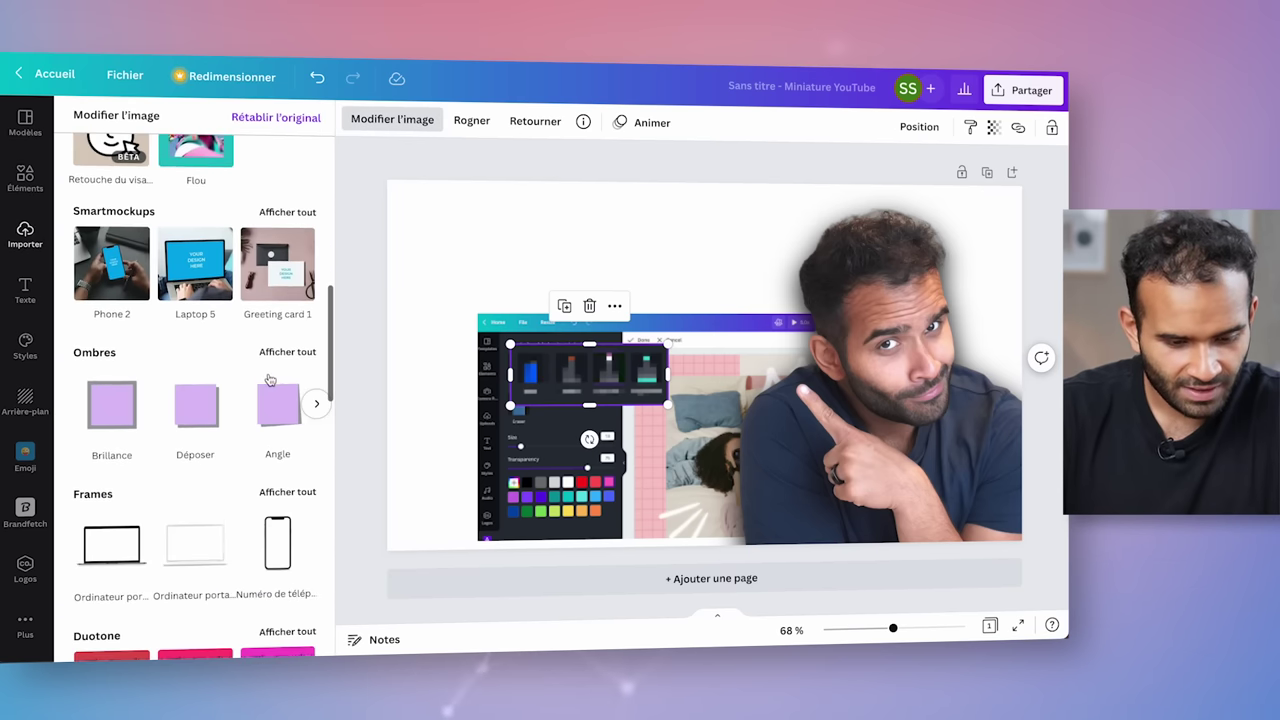
pyautogui.click(273, 362)
pyautogui.click(212, 198)
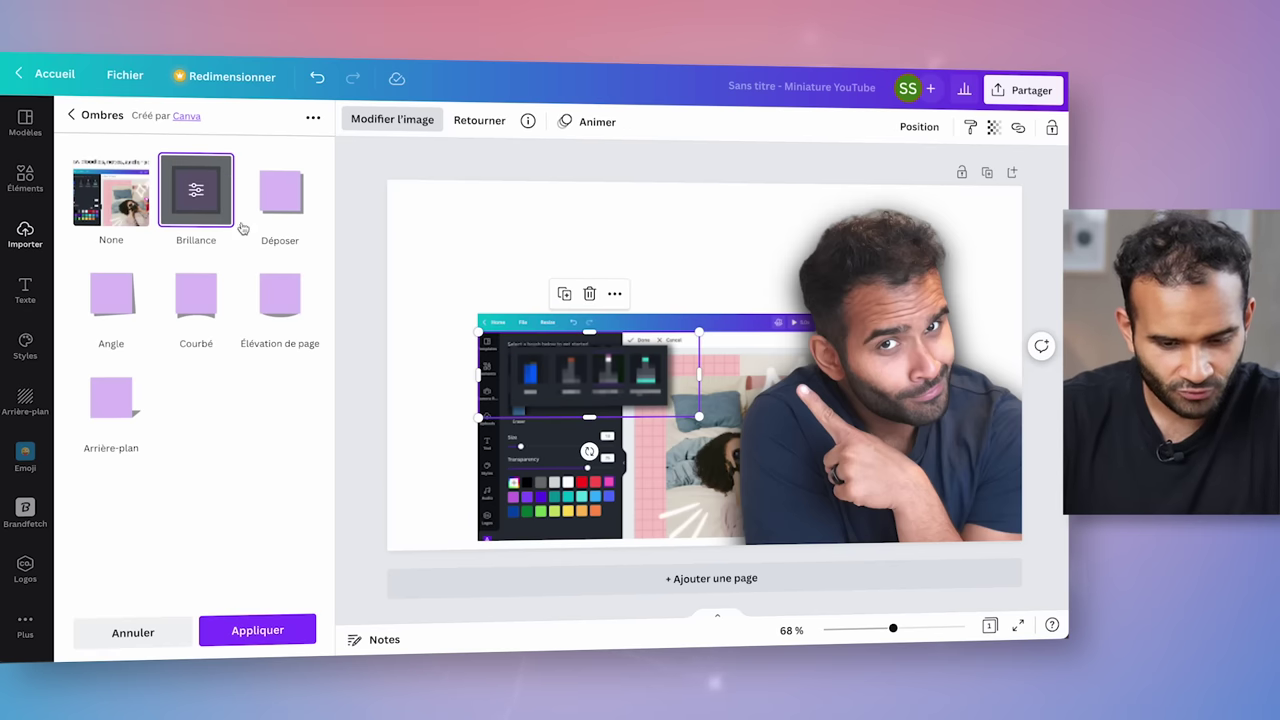
# - Set the strip shadow's blur to 17 and transparency to 35, and increase its size
pyautogui.click(200, 195)
pyautogui.moveTo(140, 284); pyautogui.dragTo(279, 286)
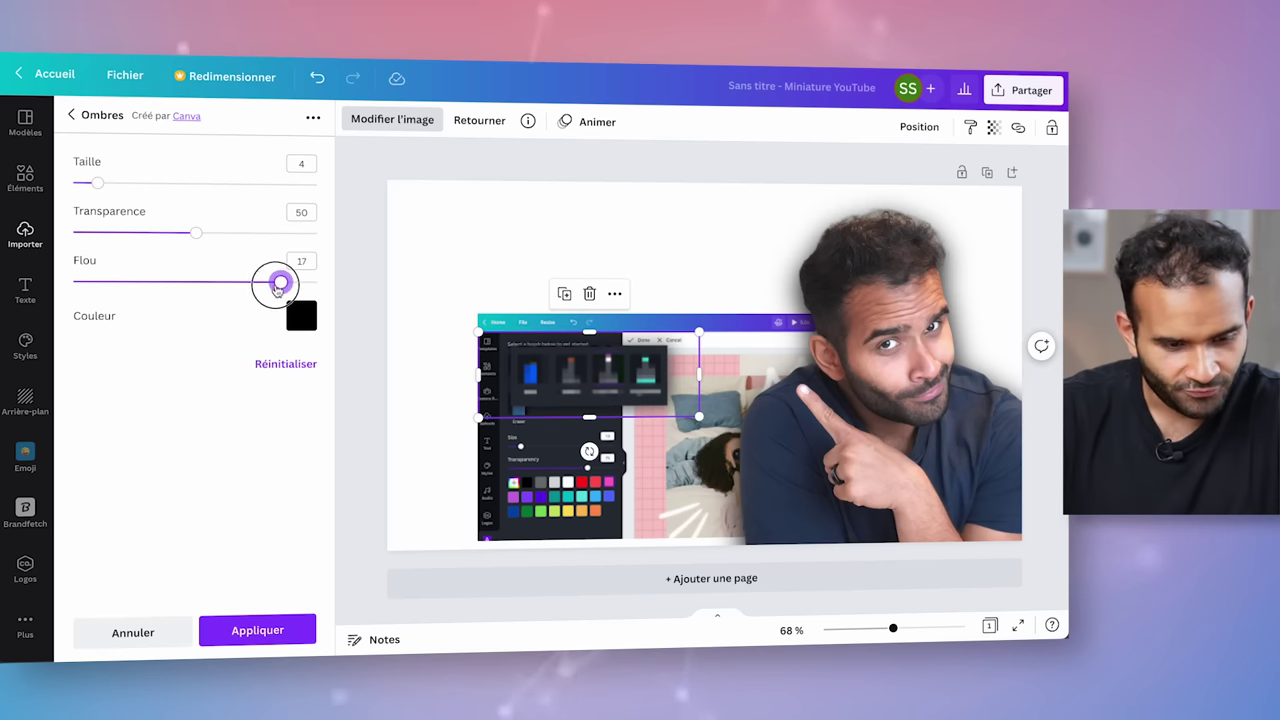
pyautogui.moveTo(104, 186); pyautogui.dragTo(155, 186)
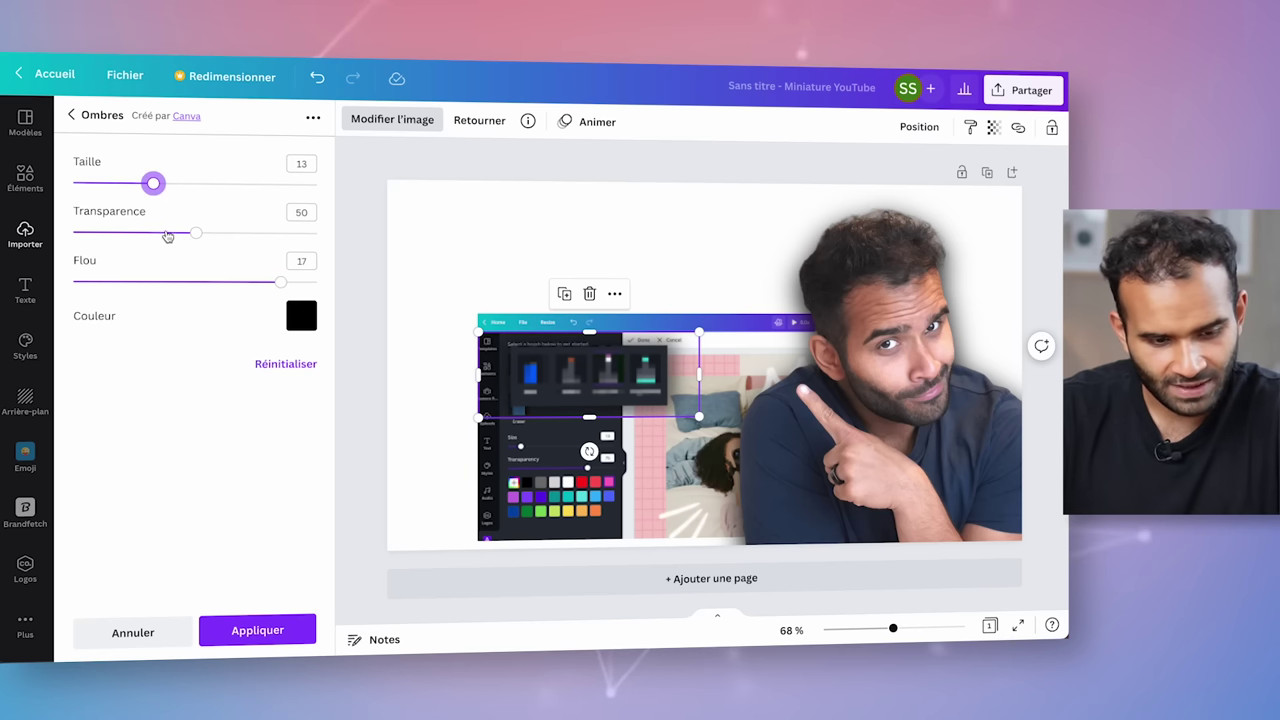
pyautogui.moveTo(191, 237); pyautogui.dragTo(159, 234)
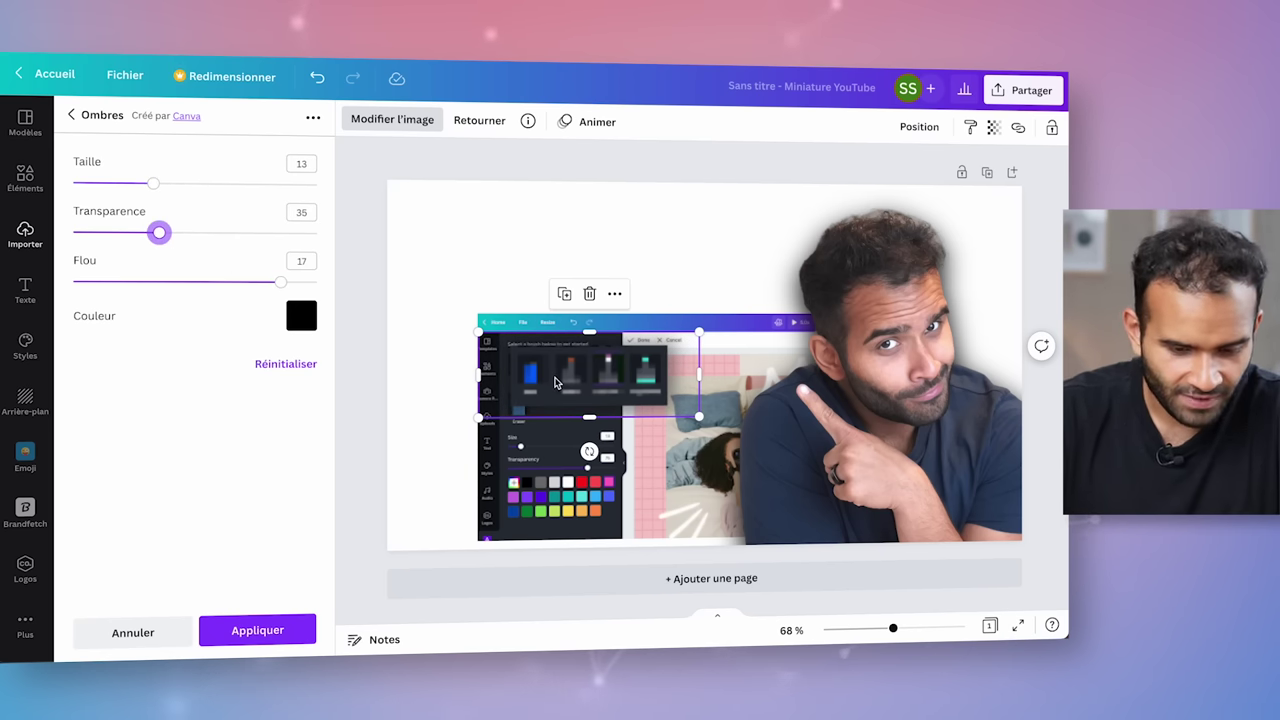
pyautogui.moveTo(152, 183); pyautogui.dragTo(214, 184)
# - Add a square shape, fill it with white and fit it as a rectangle slightly larger than the pixelated strip, covering it
pyautogui.click(25, 235)
pyautogui.click(25, 180)
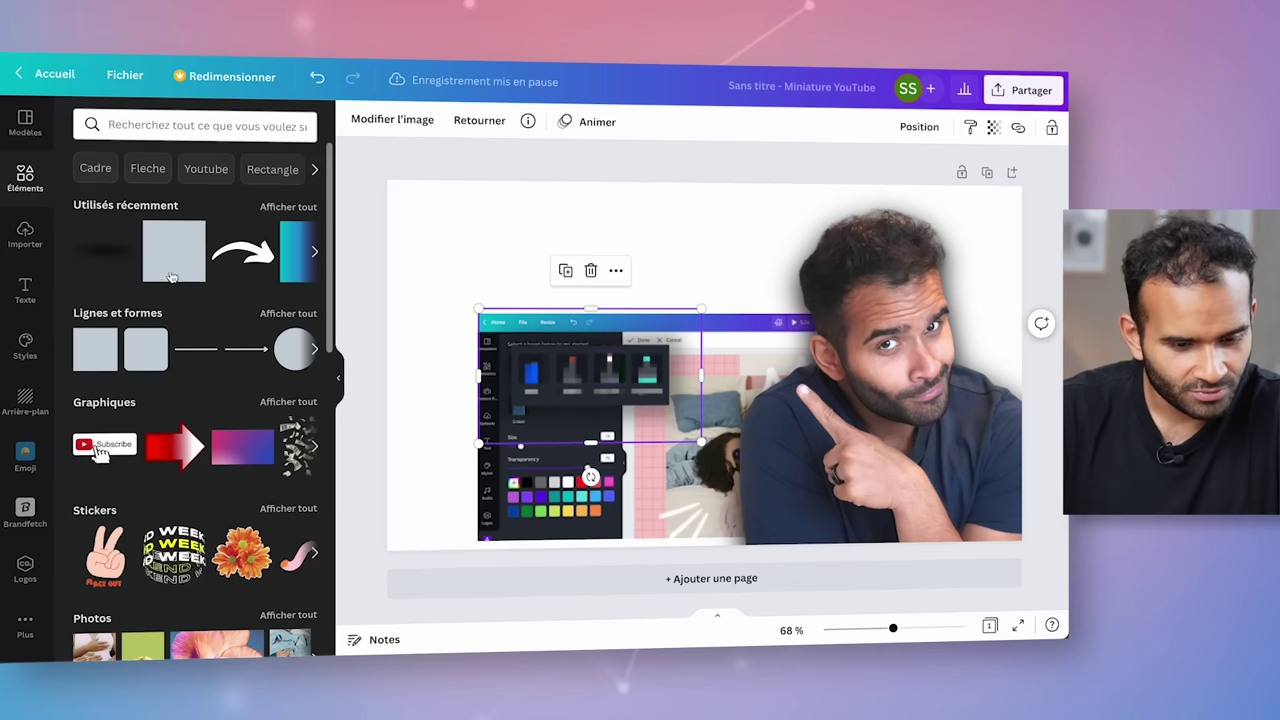
pyautogui.click(104, 352)
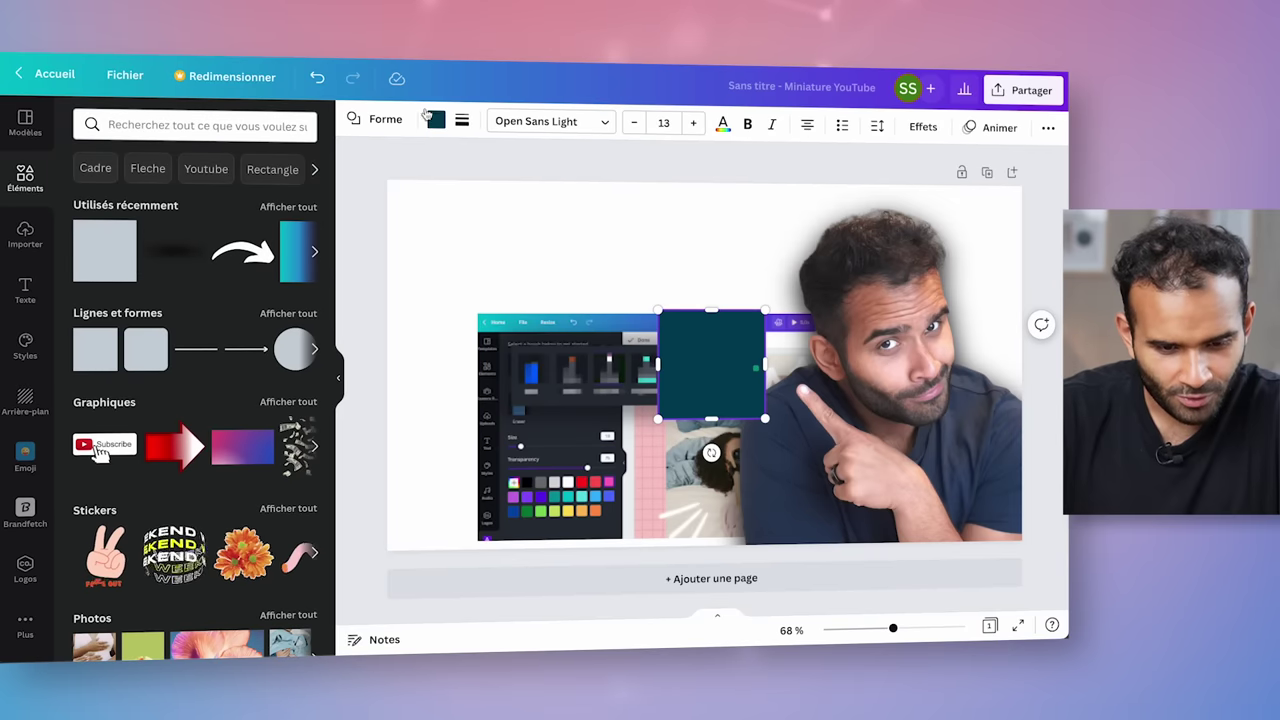
pyautogui.click(436, 119)
pyautogui.click(216, 195)
pyautogui.moveTo(711, 418); pyautogui.dragTo(593, 409)
# - Send the white rectangle backward until it sits behind the pixelated strip as a border
pyautogui.rightClick(604, 383)
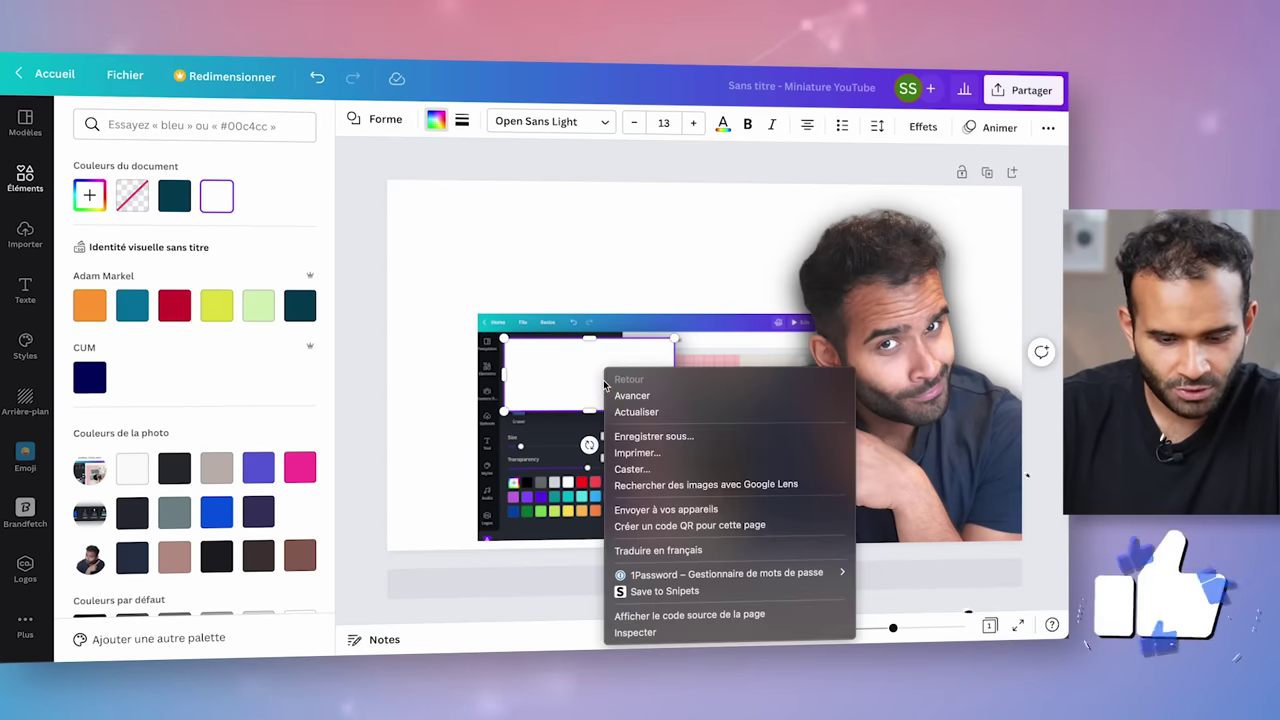
pyautogui.click(604, 383)
pyautogui.rightClick(630, 456)
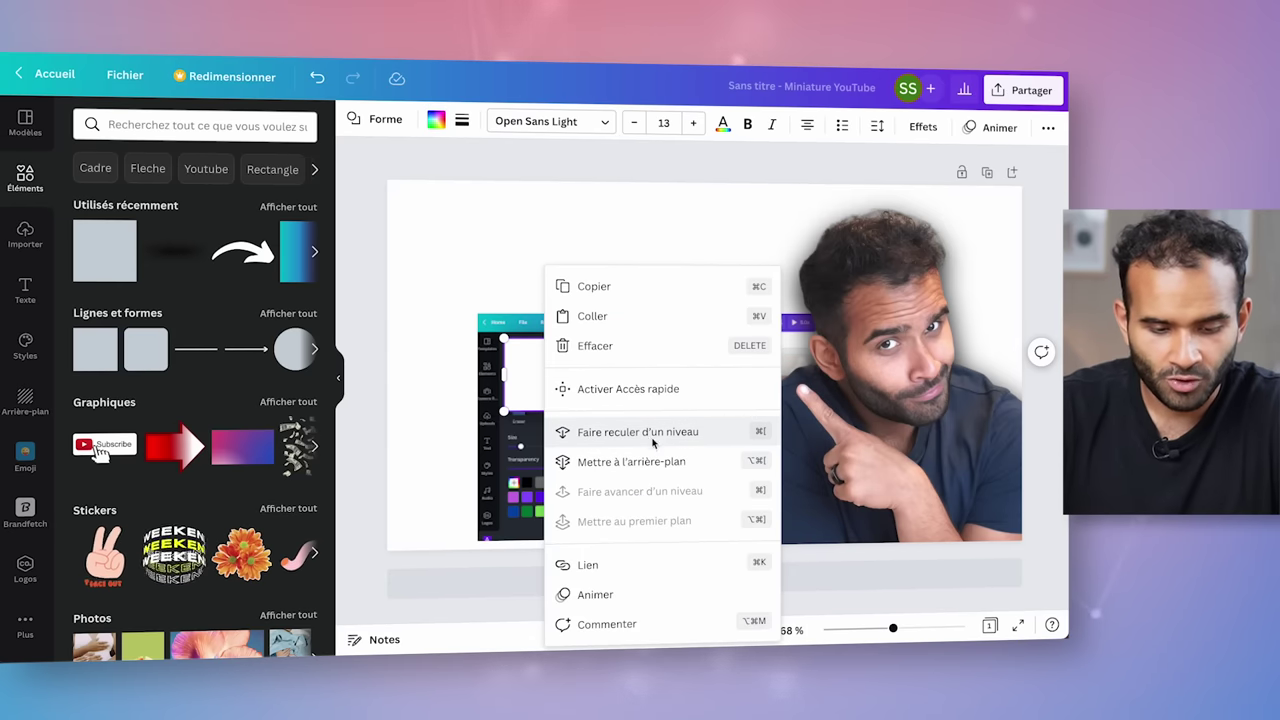
pyautogui.click(653, 433)
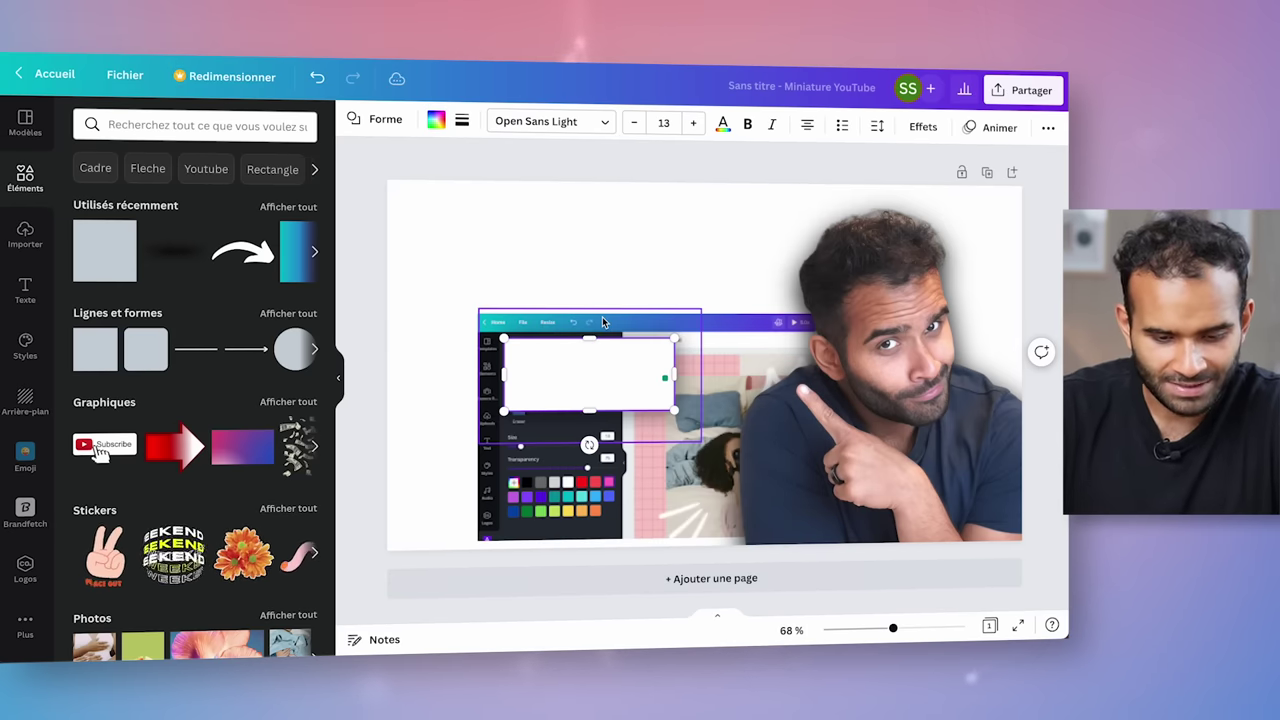
pyautogui.hotkey('ctrl', '[')
pyautogui.click(520, 259)
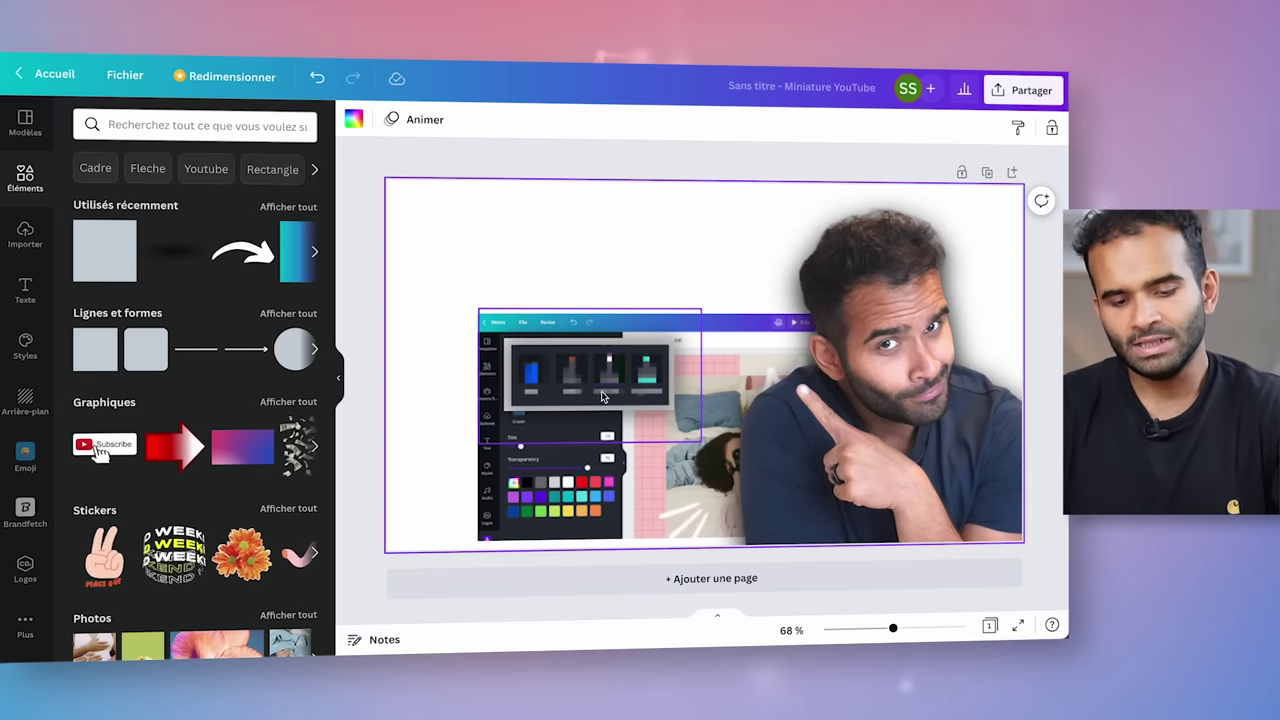
pyautogui.click(538, 362)
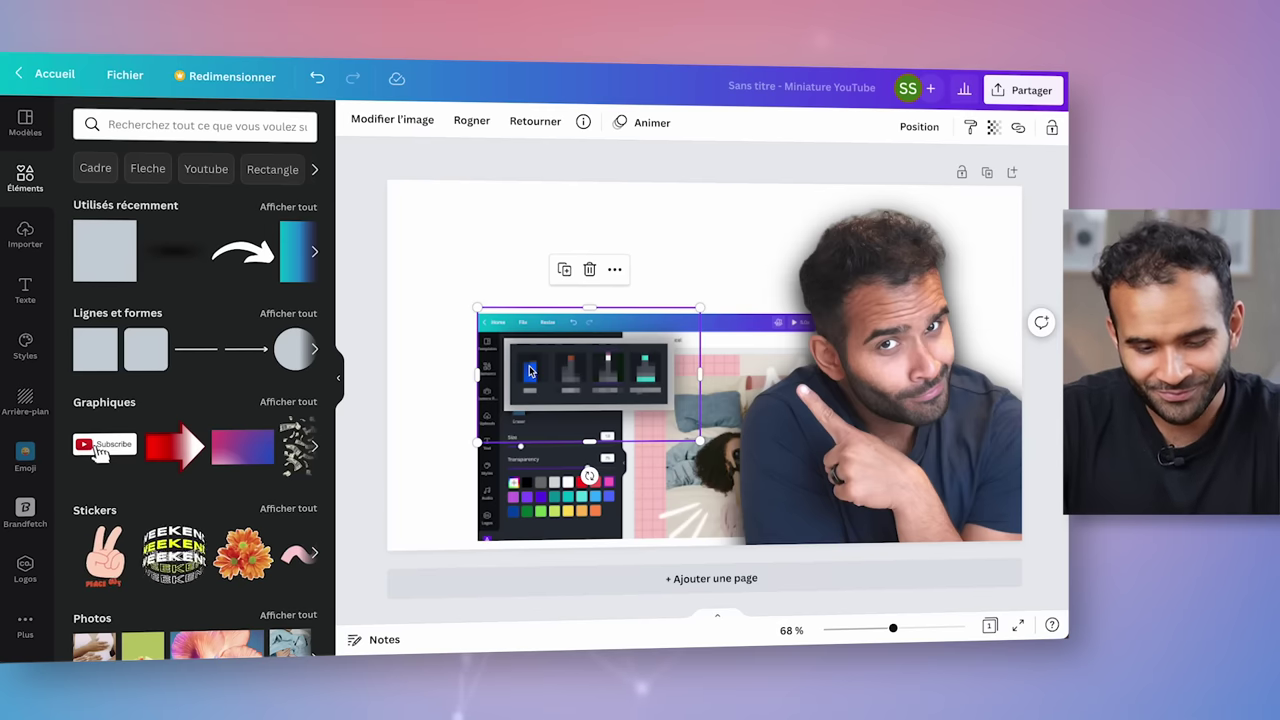
pyautogui.hotkey('ctrl', 'v')
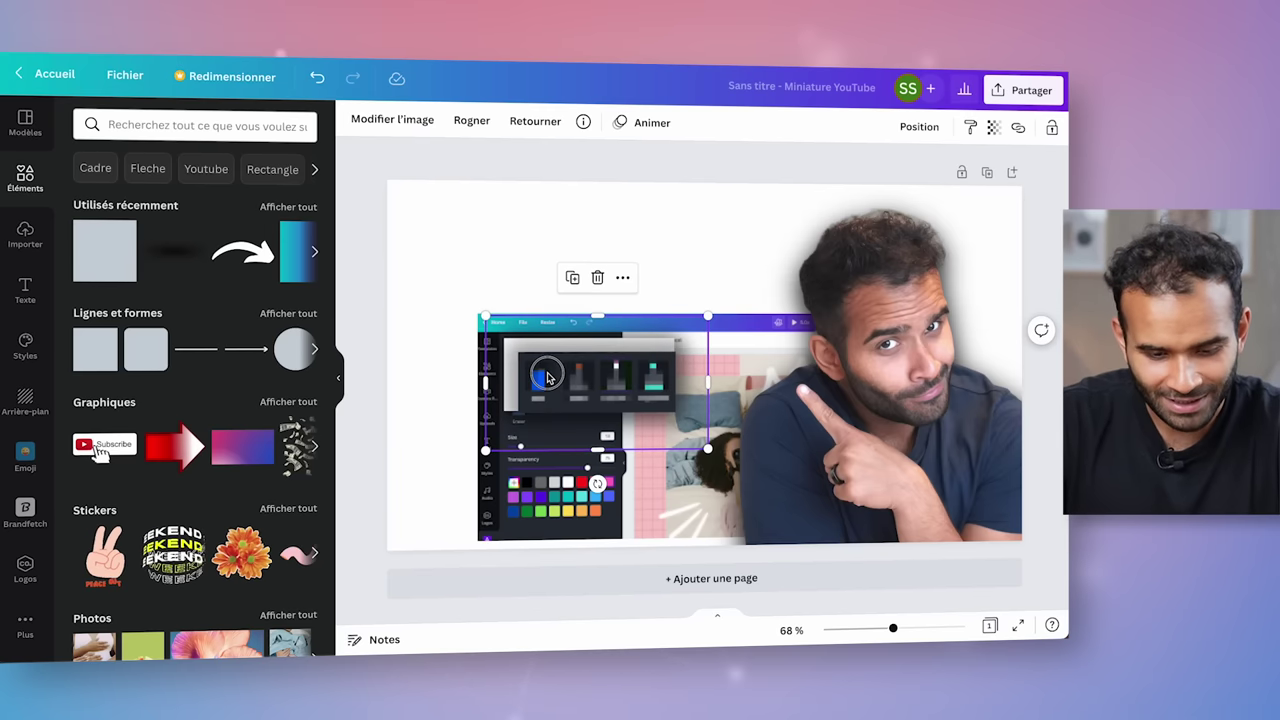
pyautogui.click(392, 119)
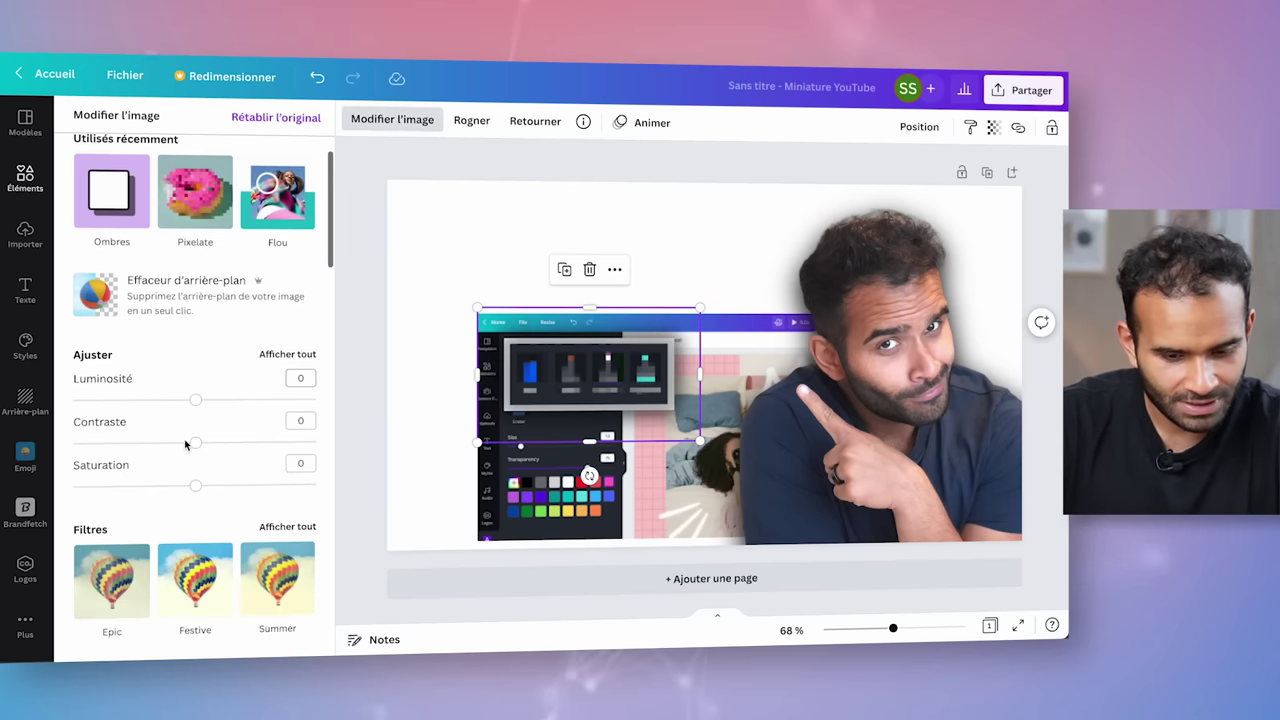
pyautogui.click(111, 250)
# - Shift the editor screenshot slightly to the left beneath the framed brush strip and deselect it
pyautogui.click(565, 482)
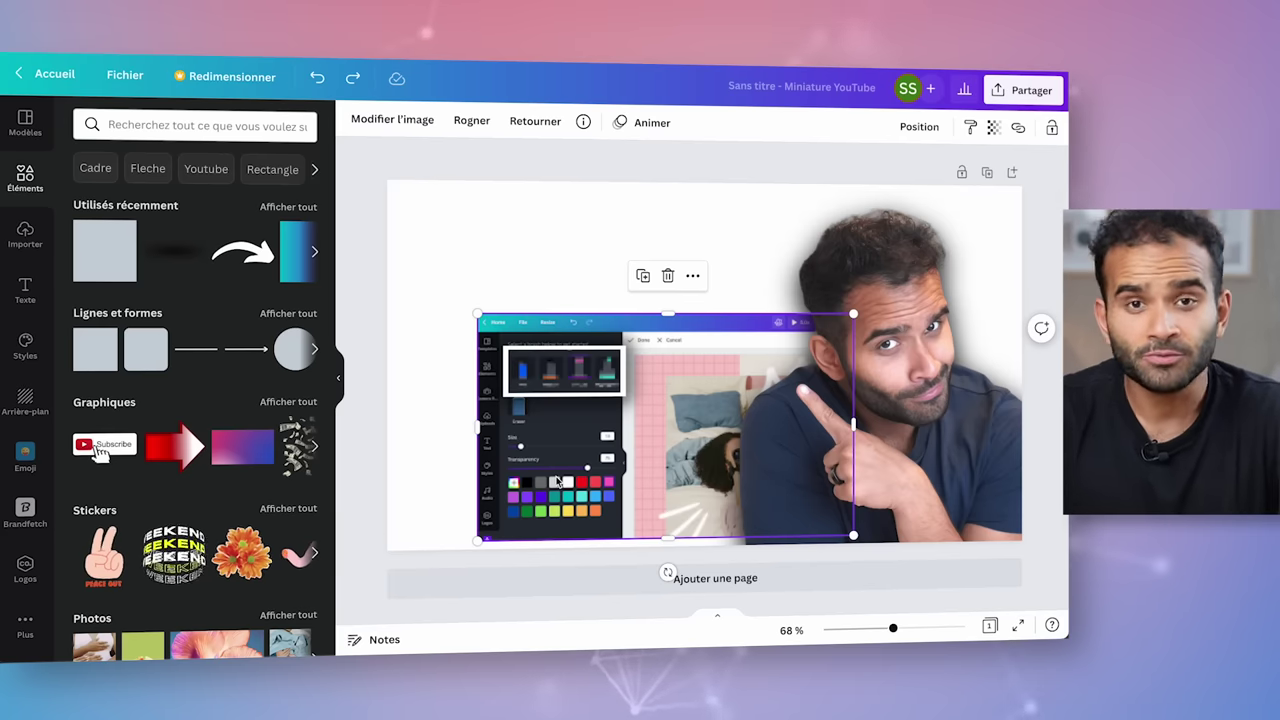
pyautogui.moveTo(557, 480); pyautogui.dragTo(541, 480)
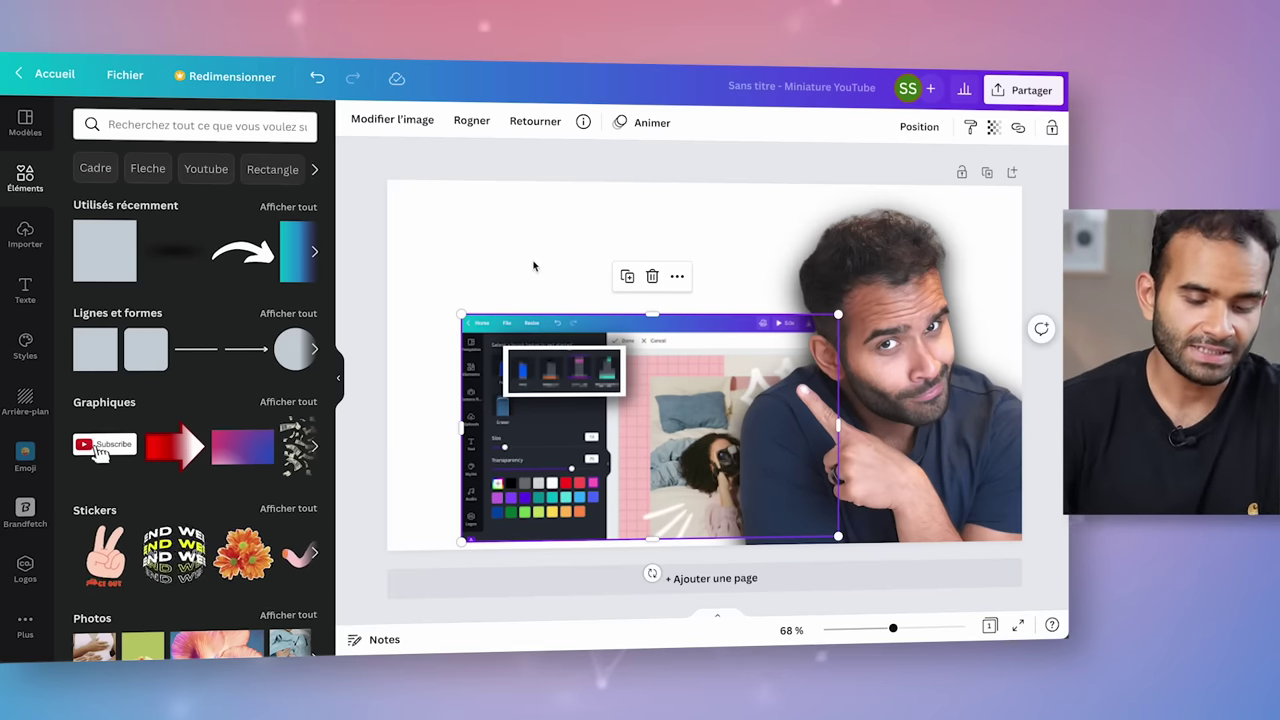
pyautogui.click(523, 200)
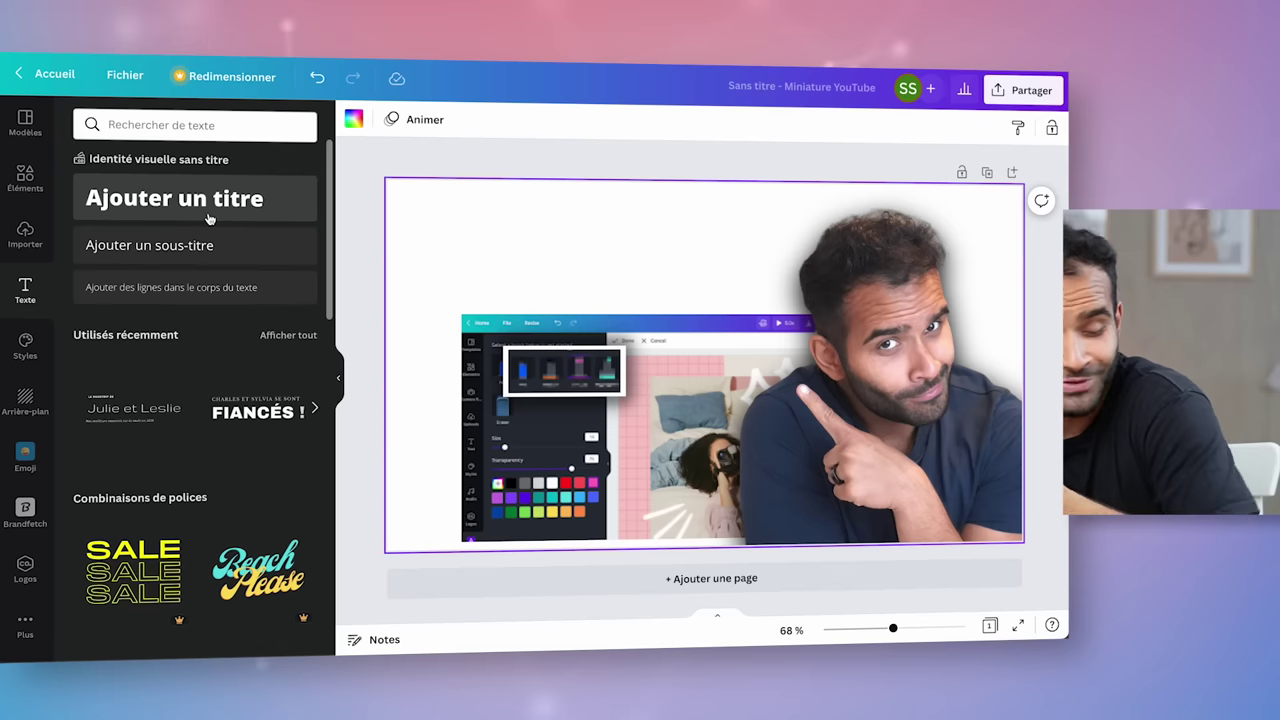
# - Add a title reading "17 Astuces" and place it in the empty upper-left area of the thumbnail
pyautogui.click(209, 218)
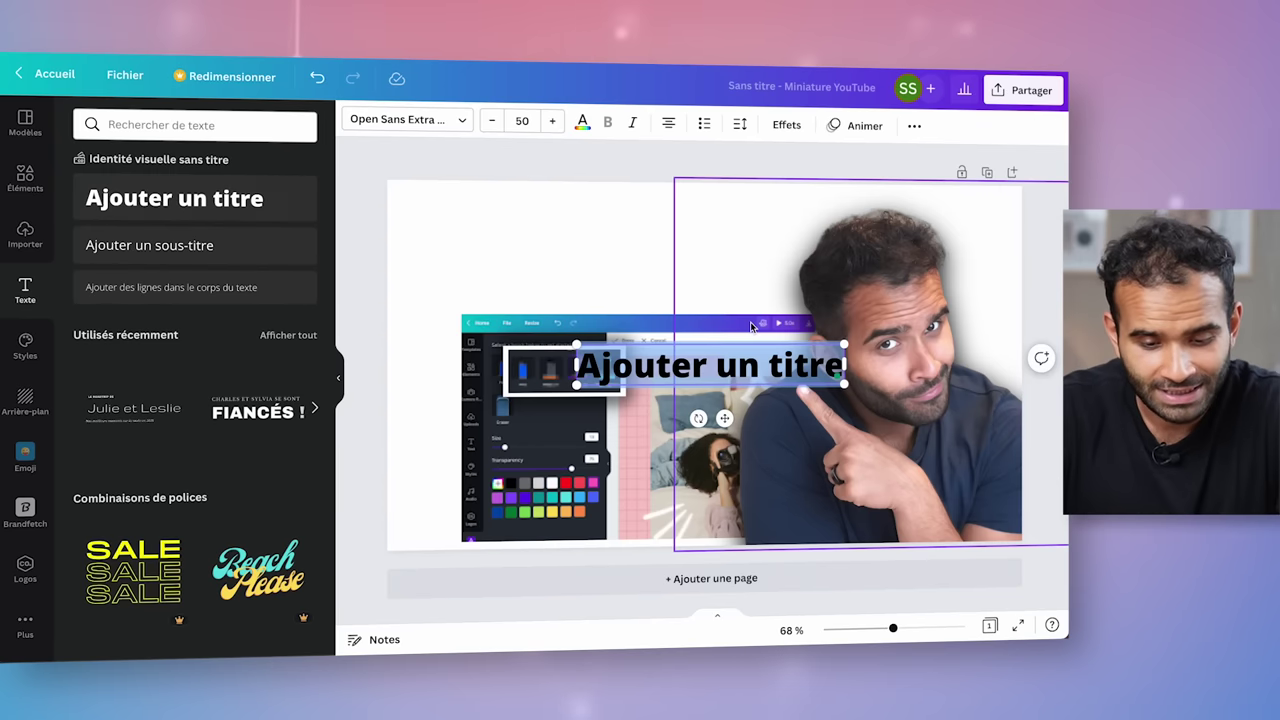
pyautogui.write('1')
pyautogui.write('7 astu')
pyautogui.press('BackSpace')
pyautogui.press('BackSpace')
pyautogui.press('BackSpace')
pyautogui.press('BackSpace')
pyautogui.write('At')
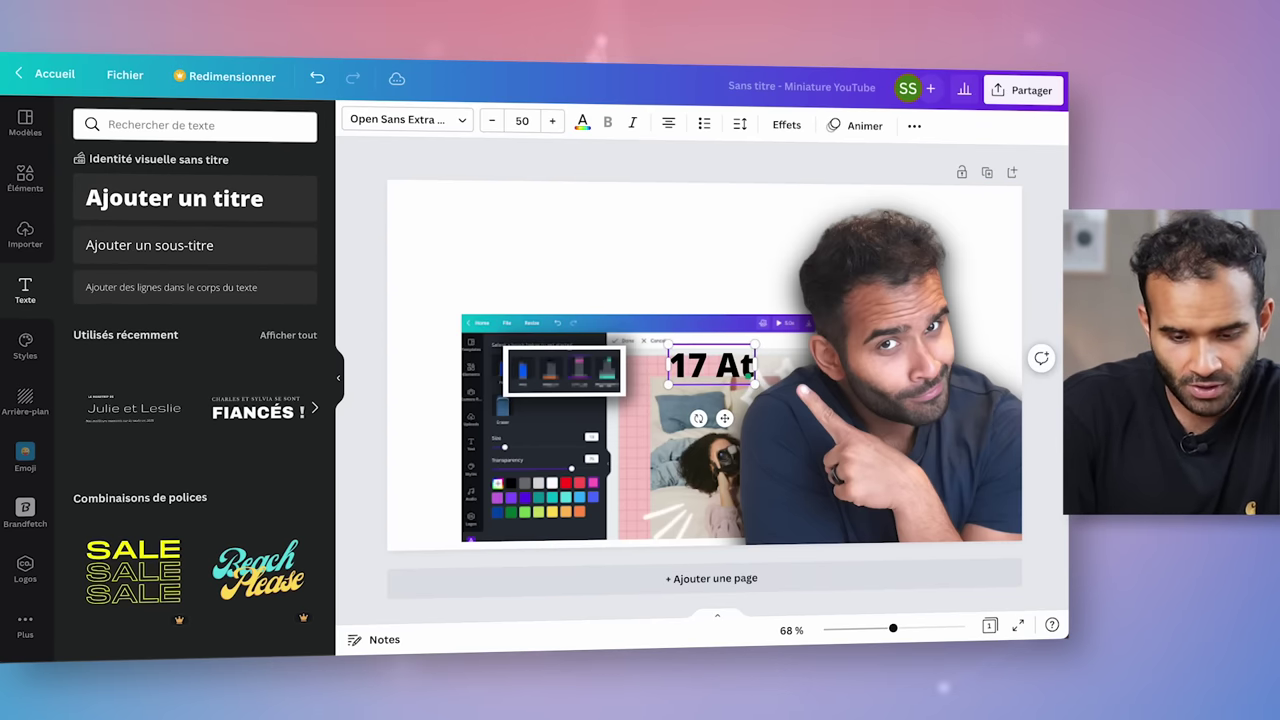
pyautogui.press('BackSpace')
pyautogui.write('stuces')
pyautogui.moveTo(664, 348); pyautogui.dragTo(471, 206)
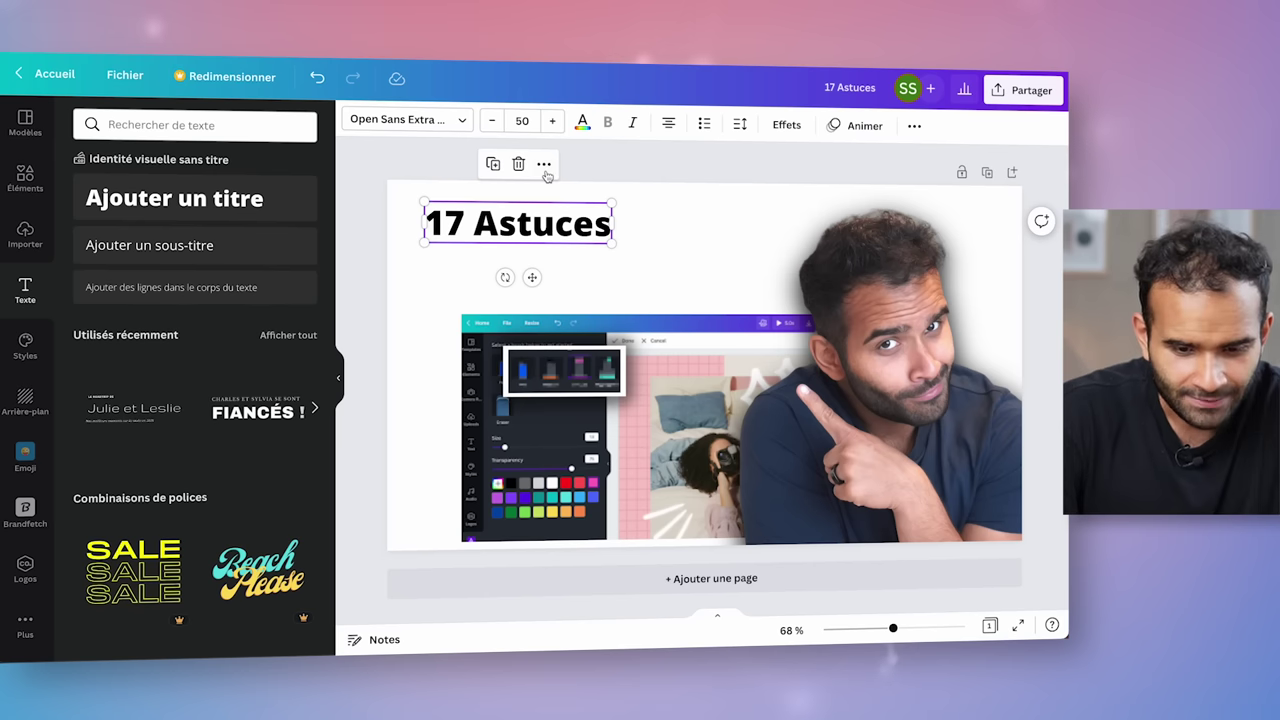
# - Change the font of the "17 Astuces" title to League Spartan
pyautogui.click(583, 127)
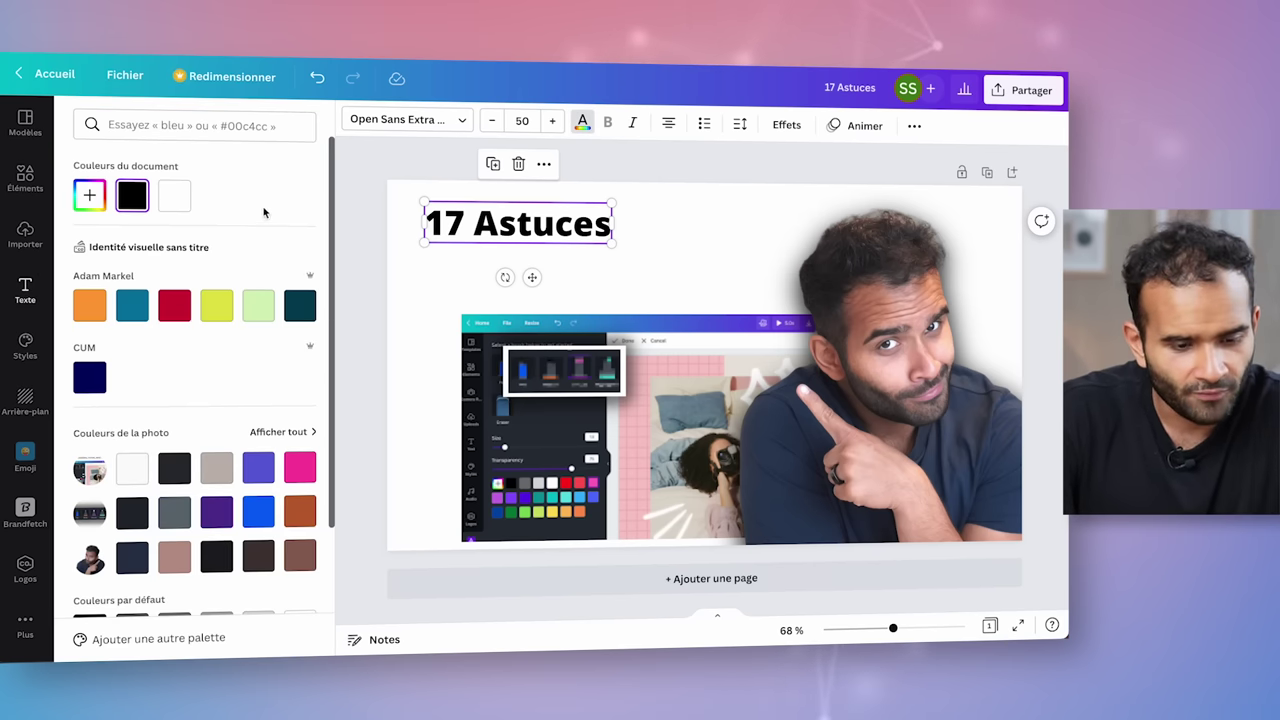
pyautogui.click(470, 222)
pyautogui.press('super+a')
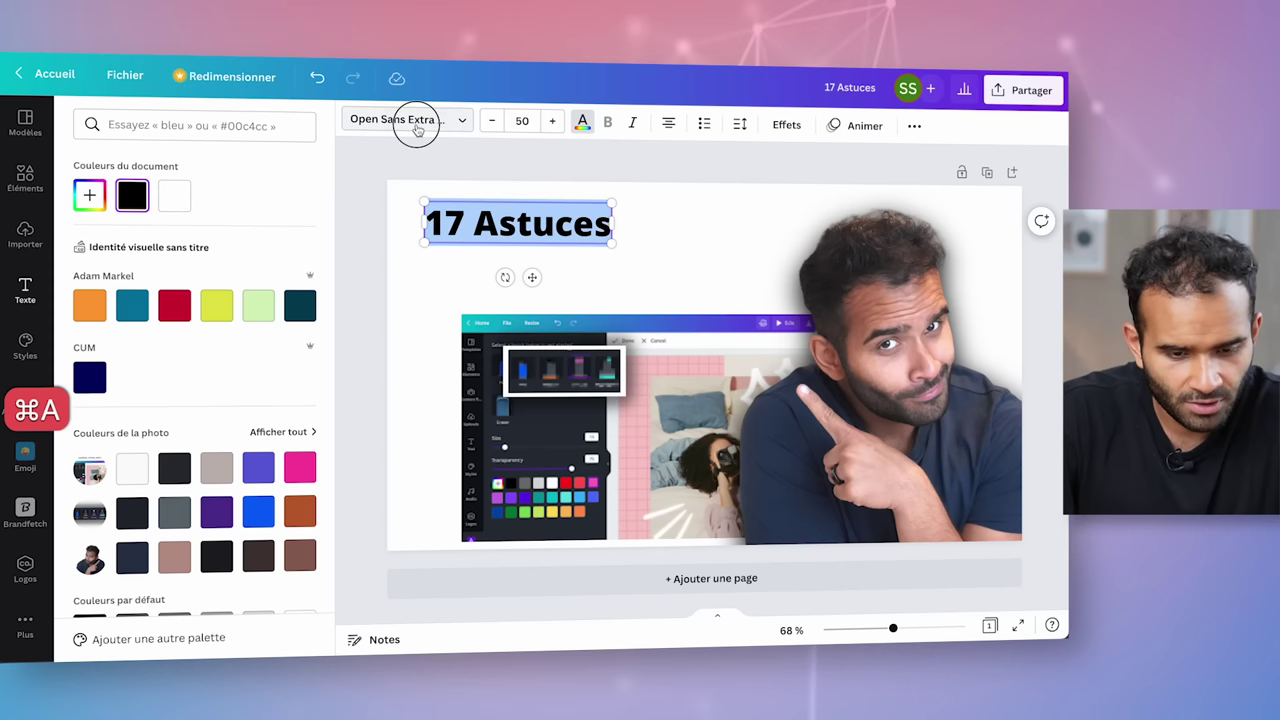
pyautogui.click(405, 120)
pyautogui.click(160, 426)
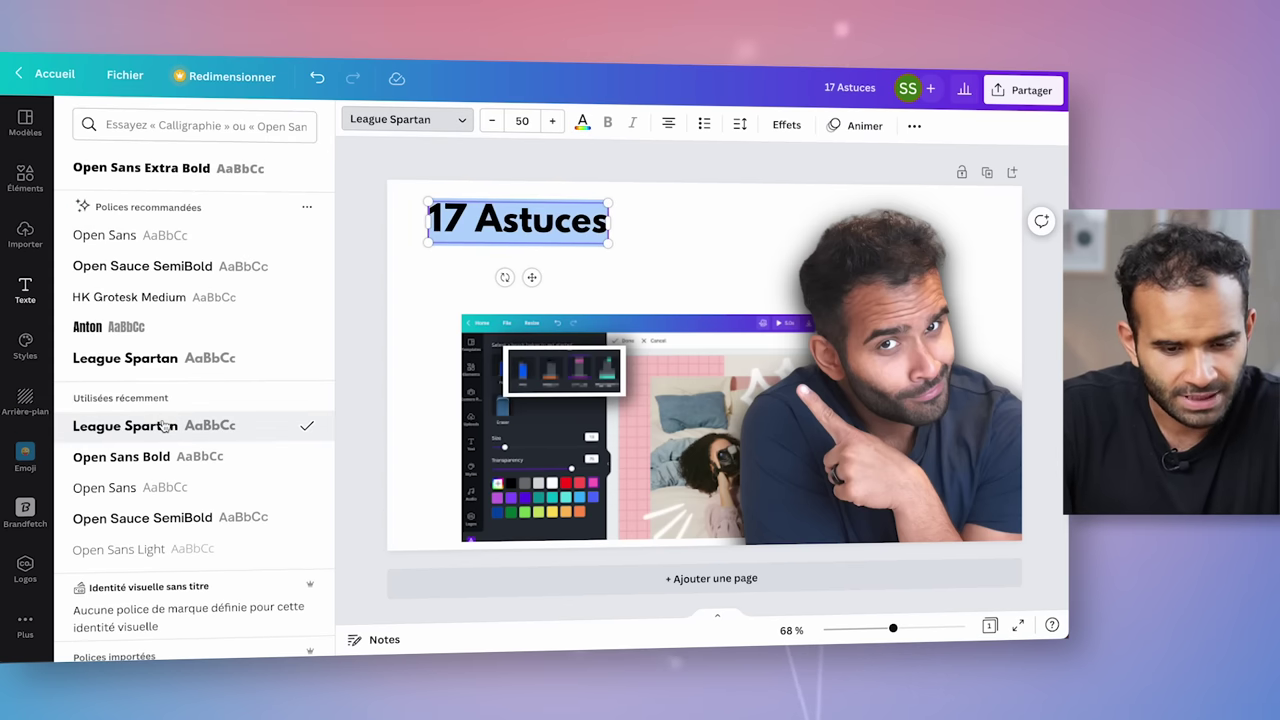
pyautogui.click(423, 291)
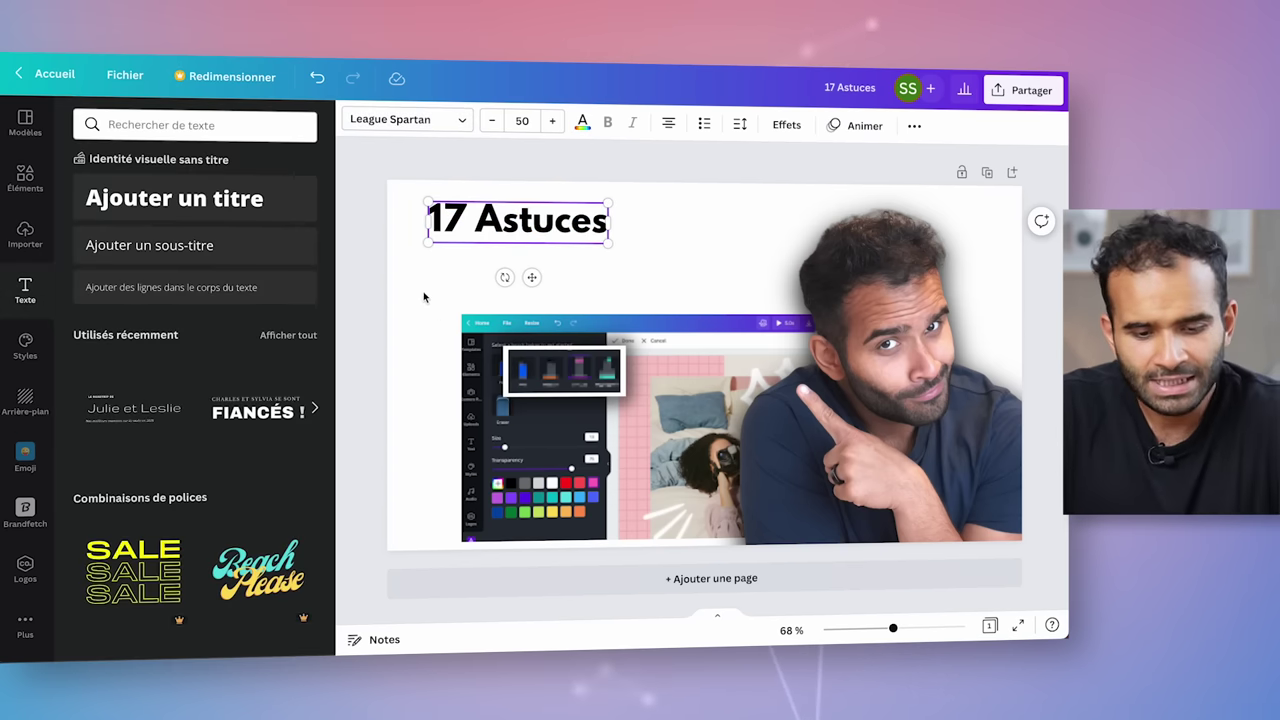
# - Apply the Élévation effect to the title and enlarge it to font size 64
pyautogui.click(470, 228)
pyautogui.click(785, 126)
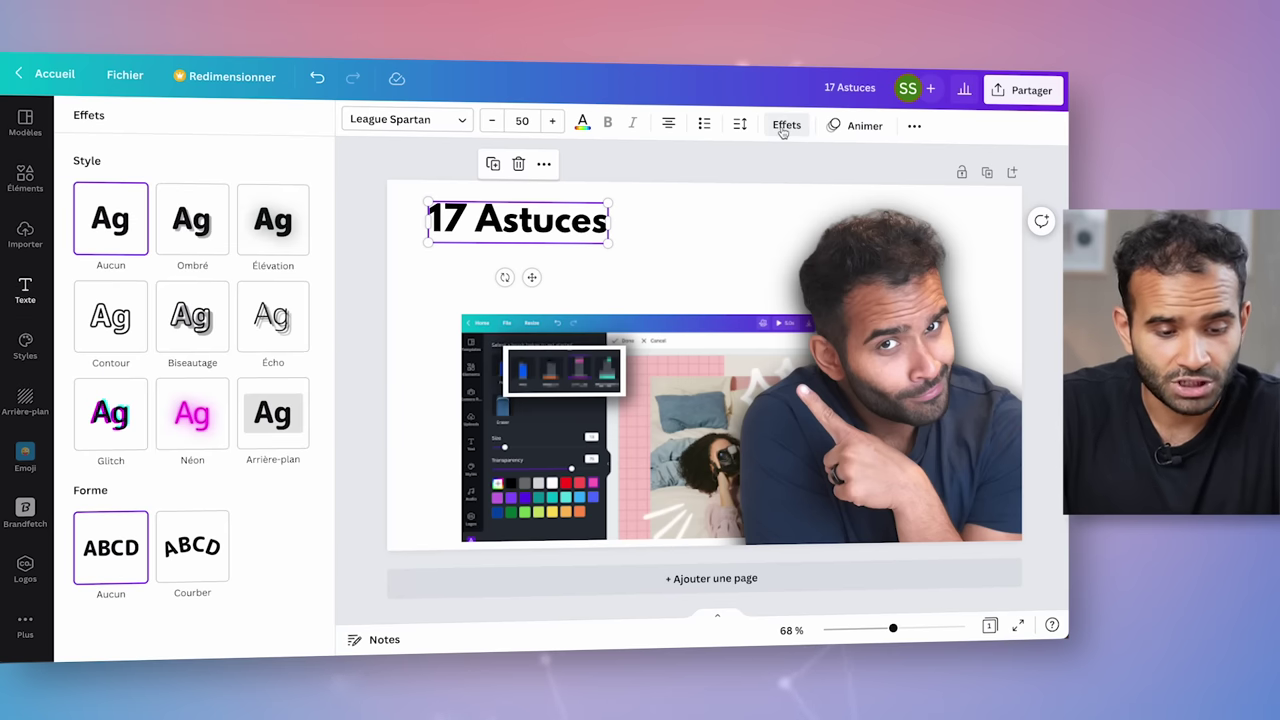
pyautogui.click(270, 270)
pyautogui.moveTo(606, 240); pyautogui.dragTo(649, 250)
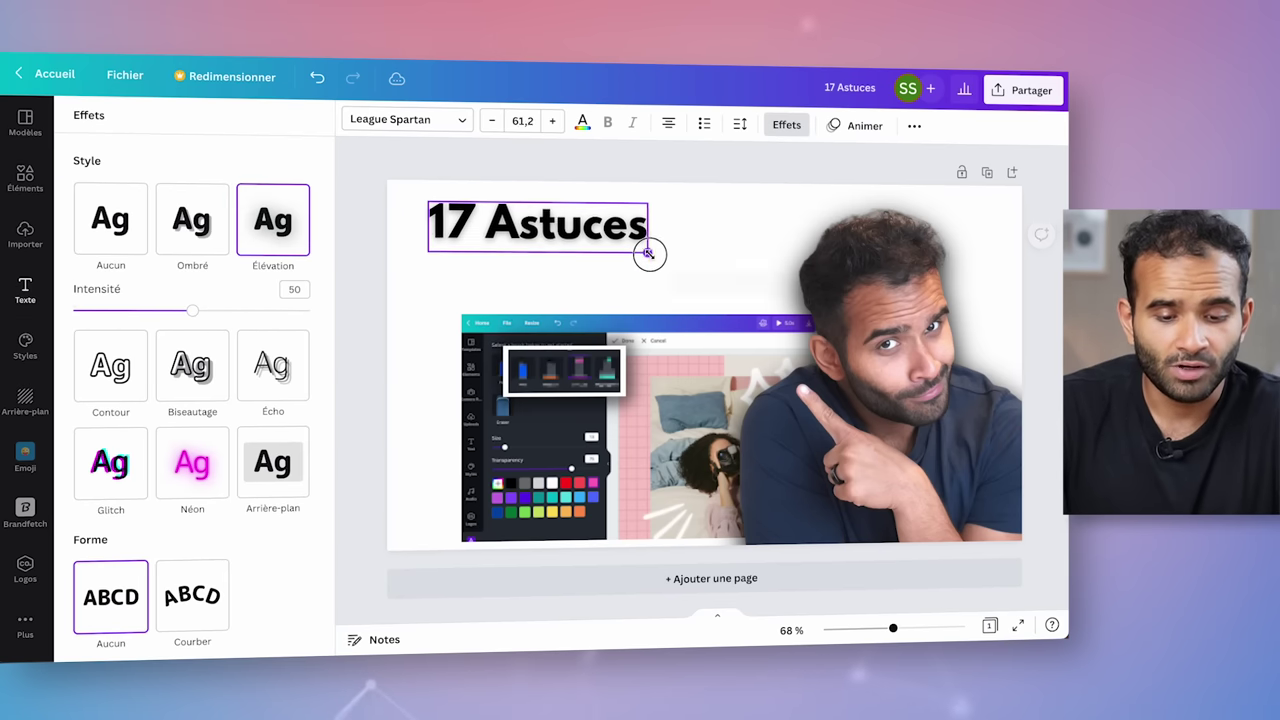
pyautogui.click(686, 241)
# - Try the Ombré, Biseautage and Contour effects on the title and return to Élévation
pyautogui.click(557, 206)
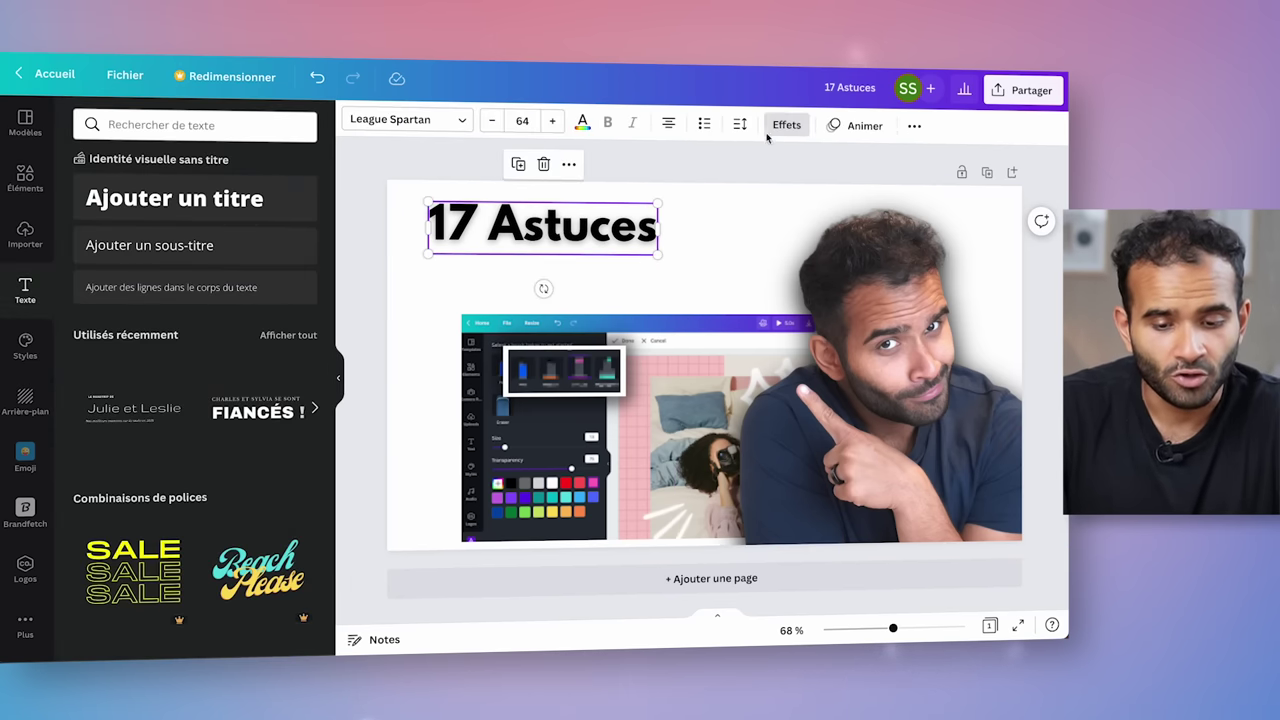
pyautogui.click(786, 126)
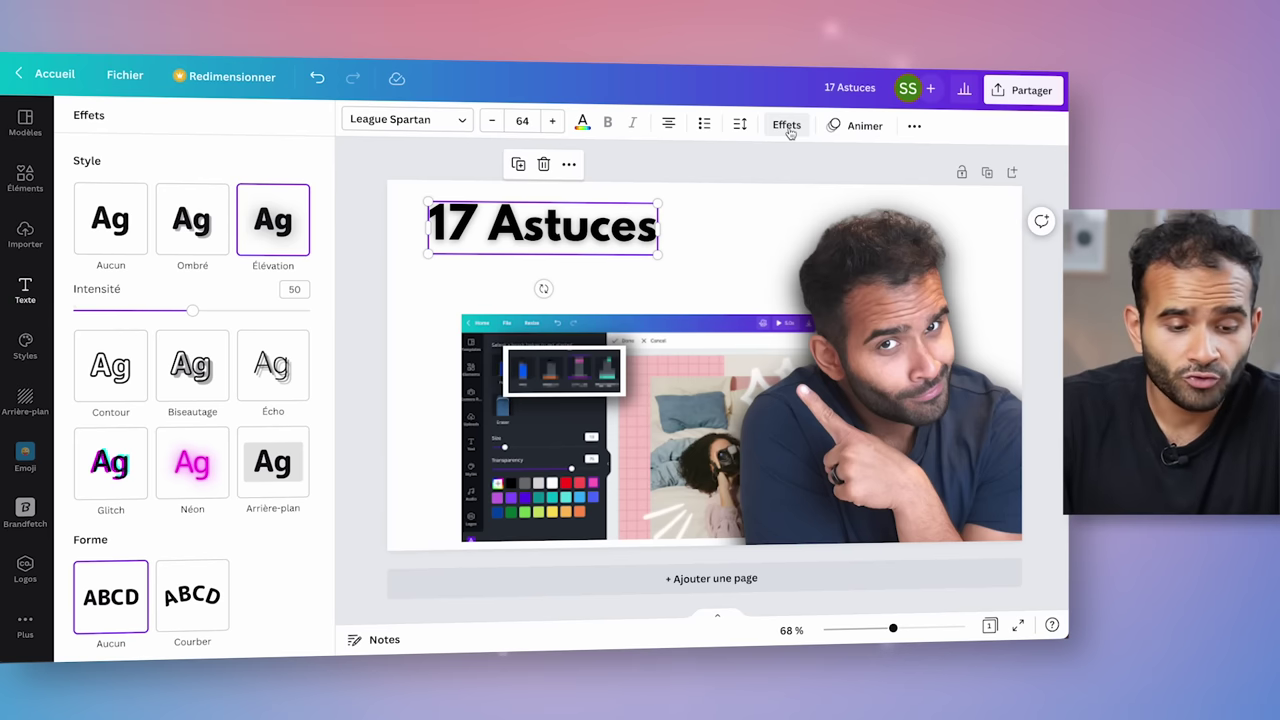
pyautogui.click(208, 242)
pyautogui.click(262, 225)
pyautogui.click(192, 366)
pyautogui.click(110, 366)
pyautogui.click(268, 218)
pyautogui.click(628, 174)
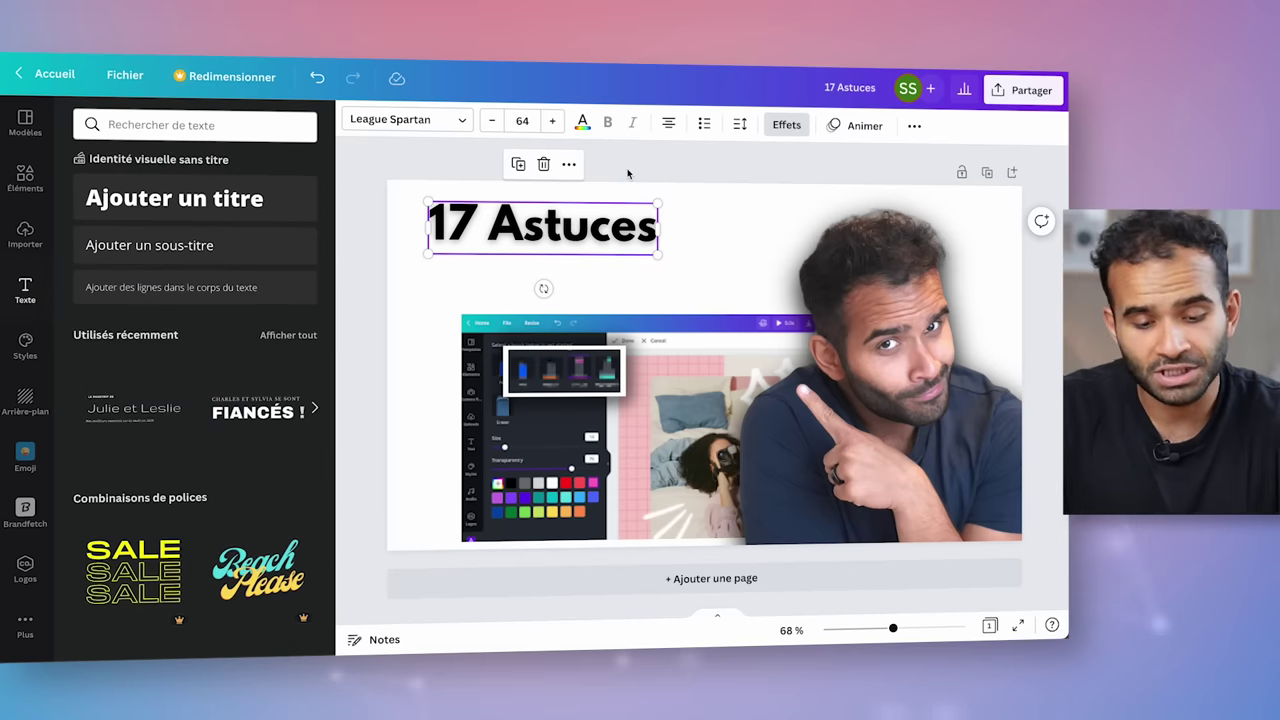
pyautogui.click(647, 174)
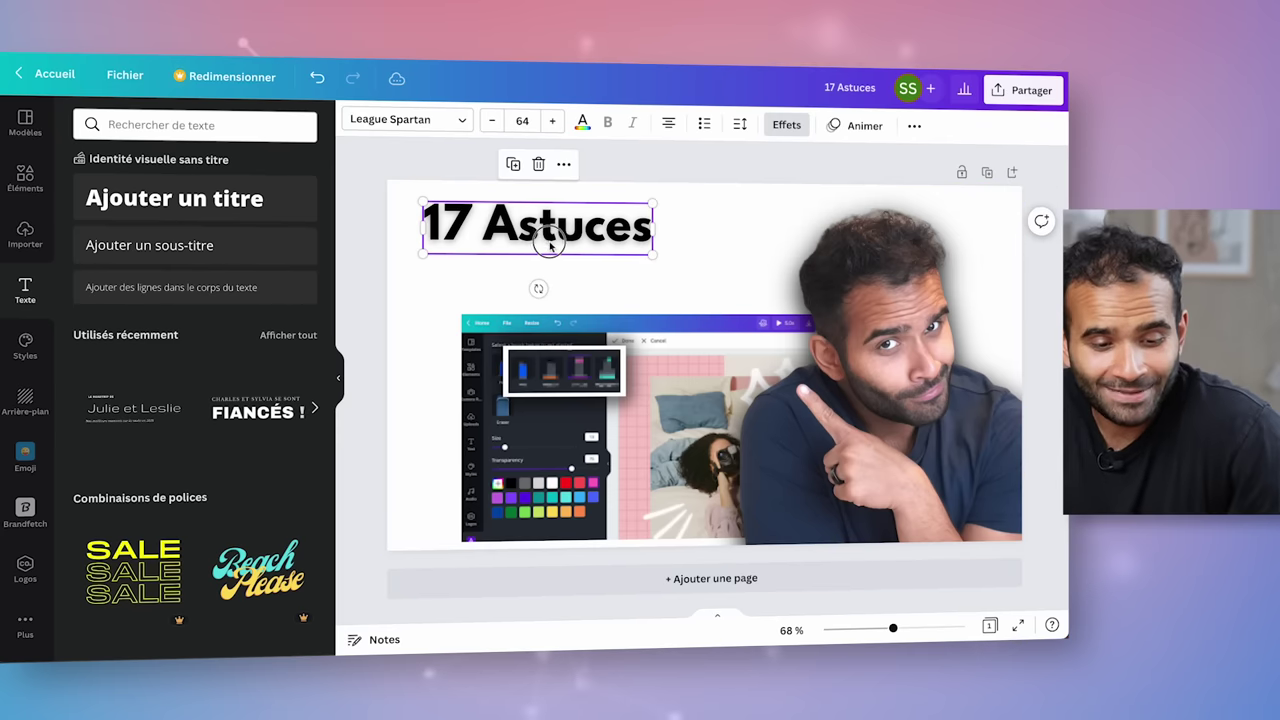
# - Adjust the title's position slightly above the editor screenshot and shift the screenshot a little to the right and down
pyautogui.click(543, 240)
pyautogui.moveTo(553, 245)
pyautogui.mouseDown()
pyautogui.moveTo(545, 236)
pyautogui.moveTo(550, 256)
pyautogui.mouseUp()
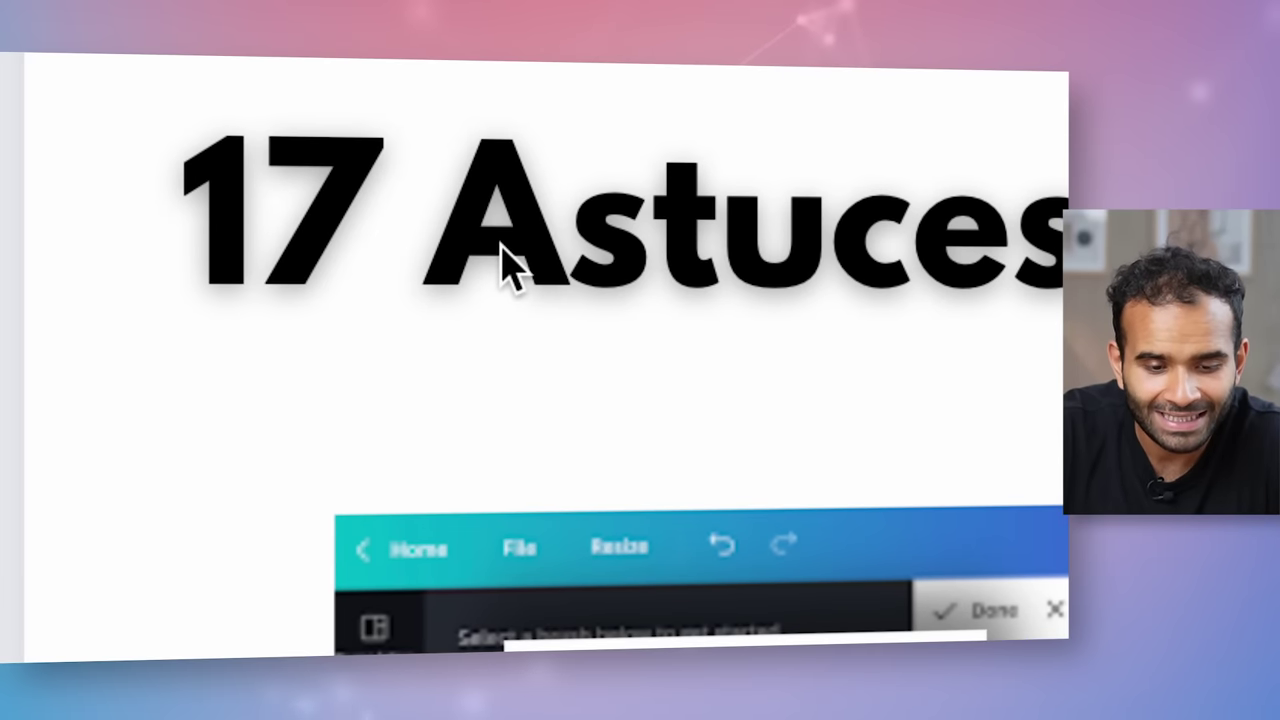
pyautogui.click(501, 245)
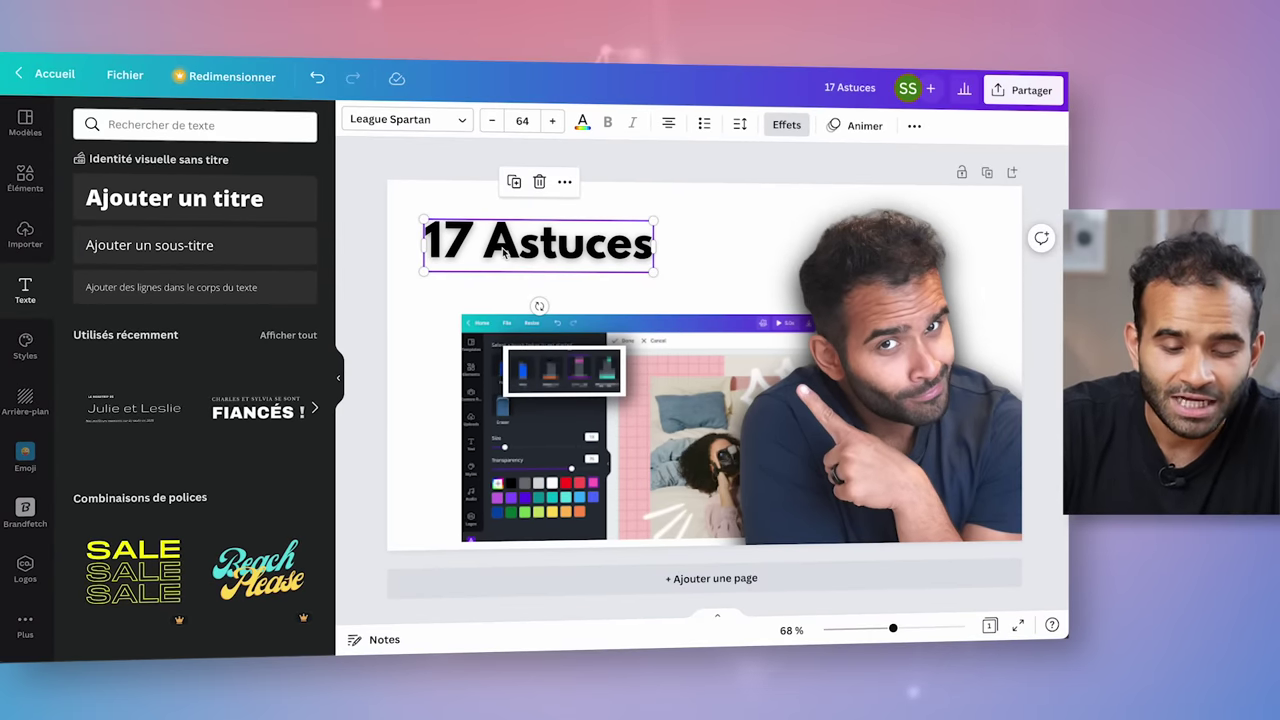
pyautogui.click(435, 197)
pyautogui.moveTo(460, 245)
pyautogui.mouseDown()
pyautogui.moveTo(479, 228)
pyautogui.moveTo(466, 238)
pyautogui.mouseUp()
pyautogui.click(481, 349)
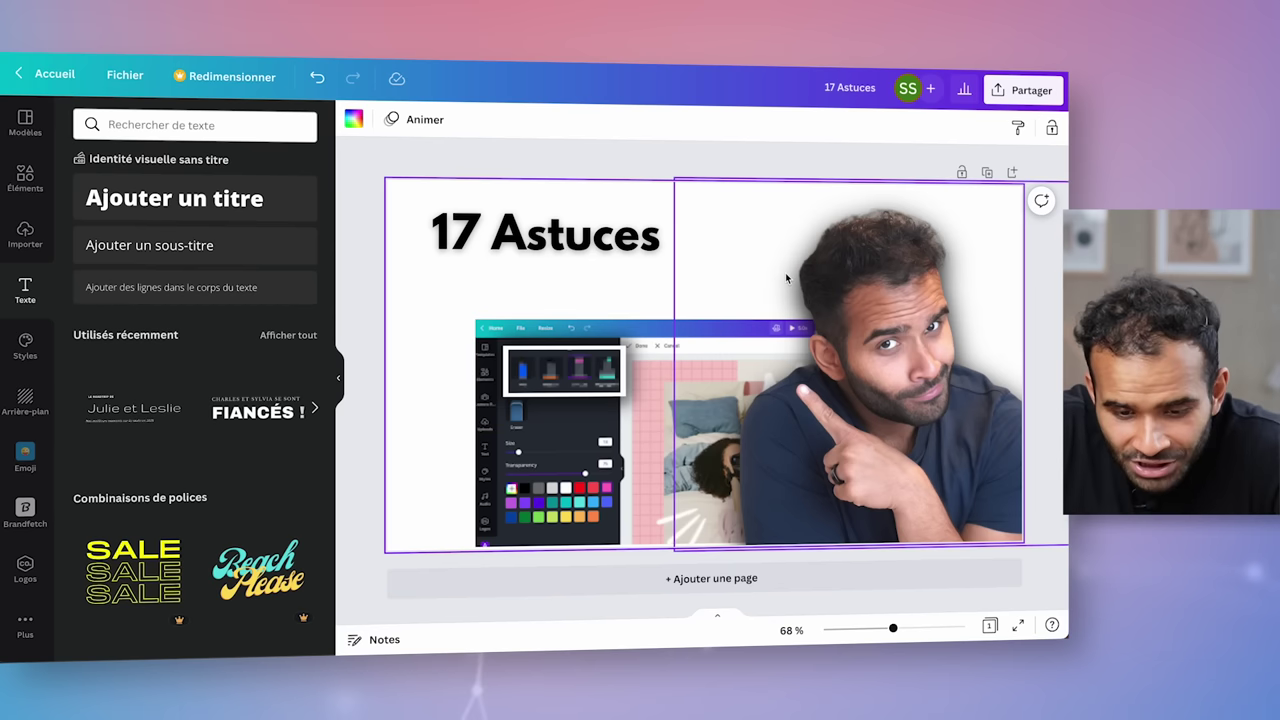
# - Try moving the portrait to the right, undo the move, and select the editor screenshot beneath the brush strip
pyautogui.click(785, 272)
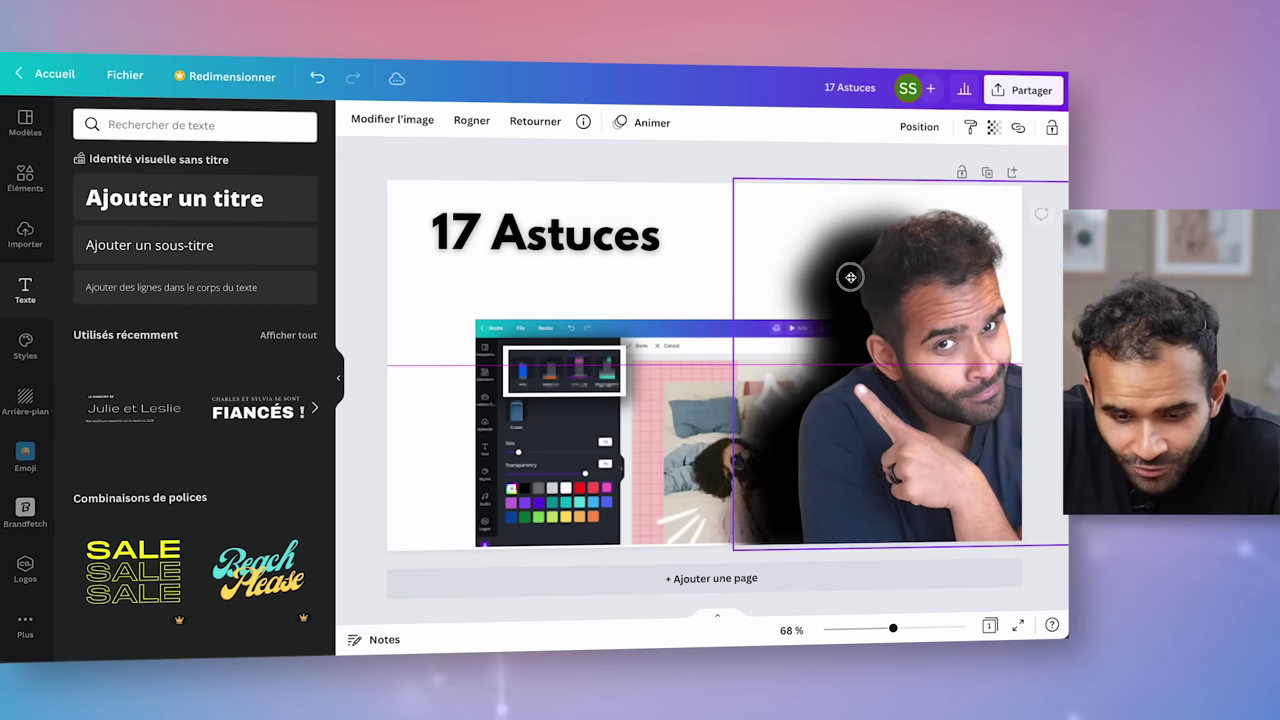
pyautogui.press('super+z')
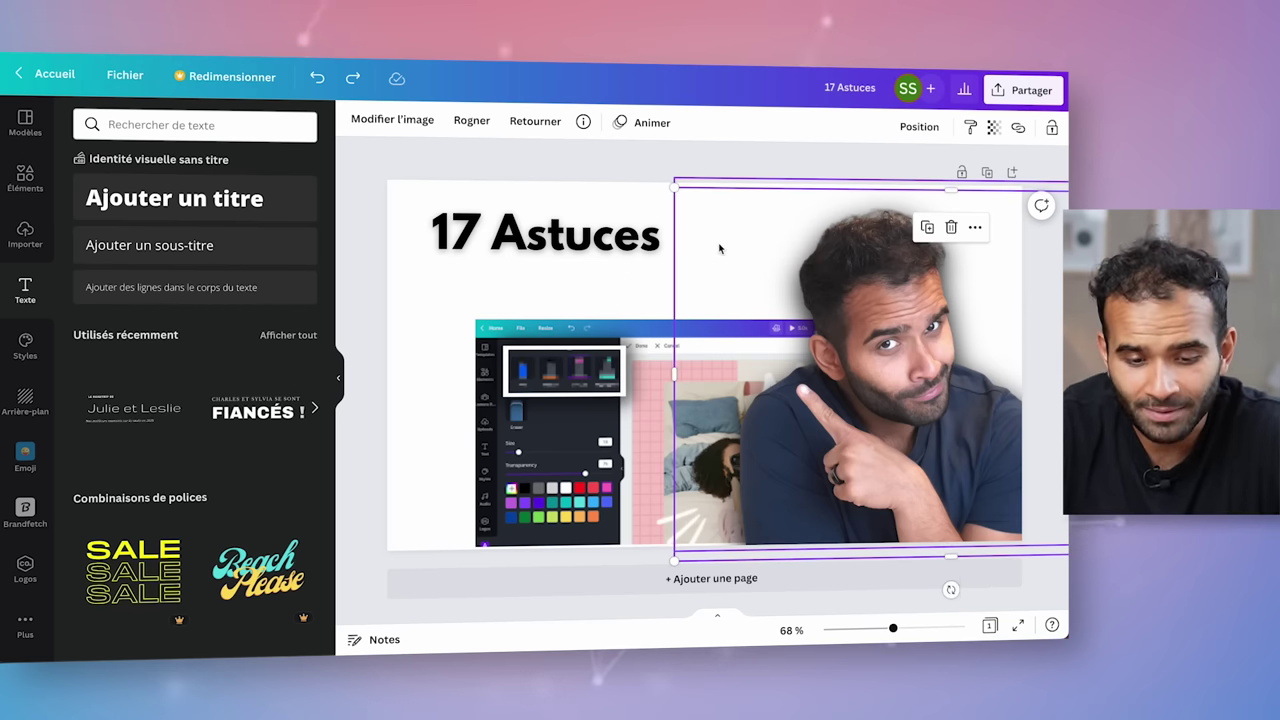
pyautogui.click(558, 383)
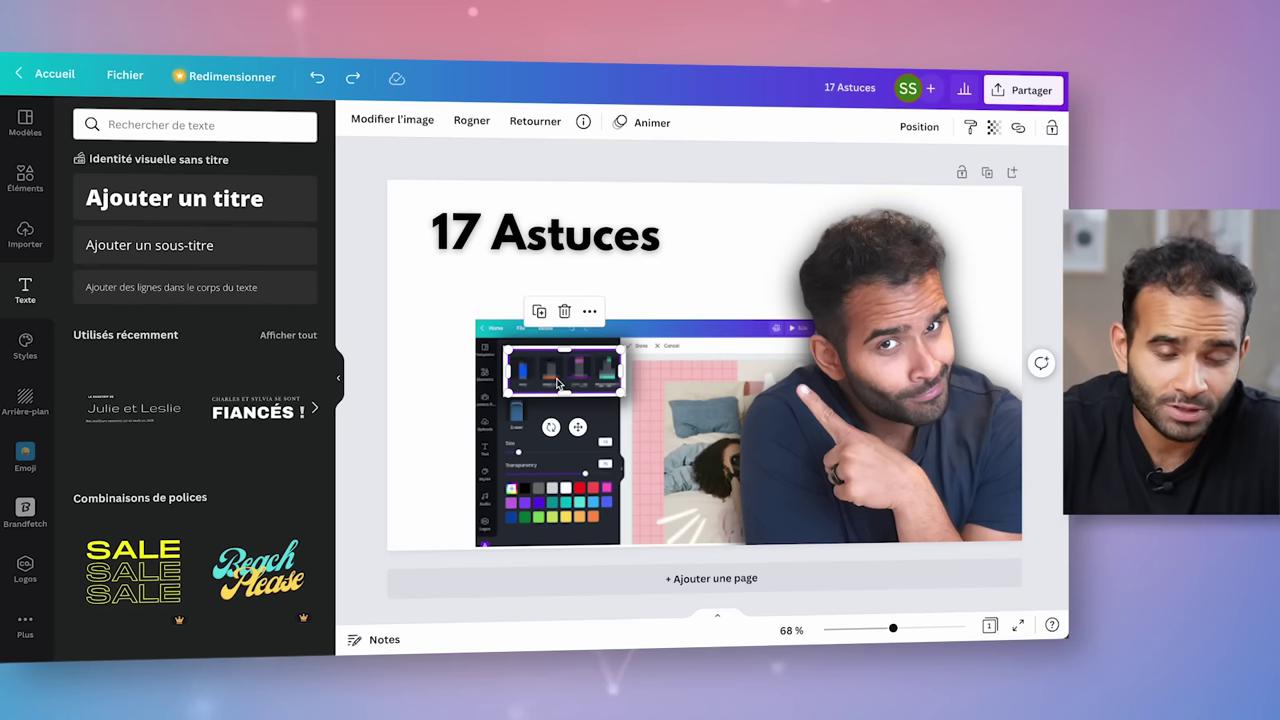
pyautogui.click(558, 383)
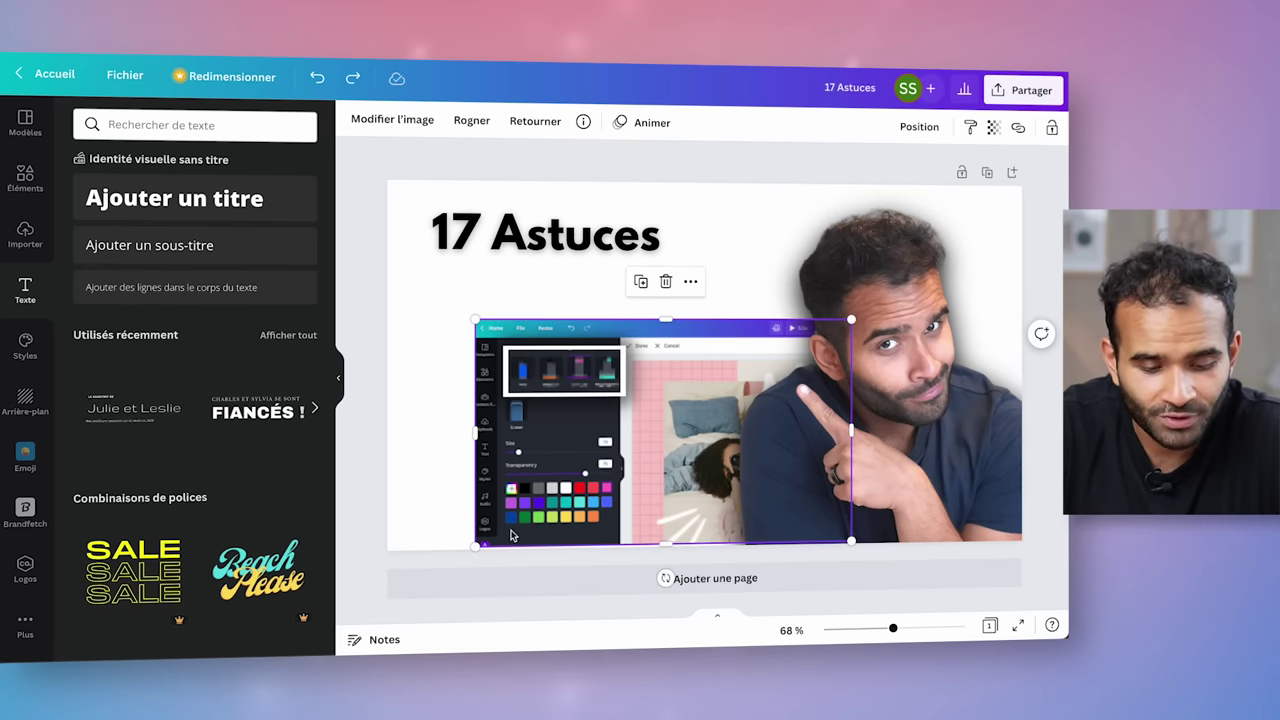
# - Add a second page with overlapping pale green and orange squares, and place a pale green copy in front, offset to the lower right
pyautogui.click(553, 584)
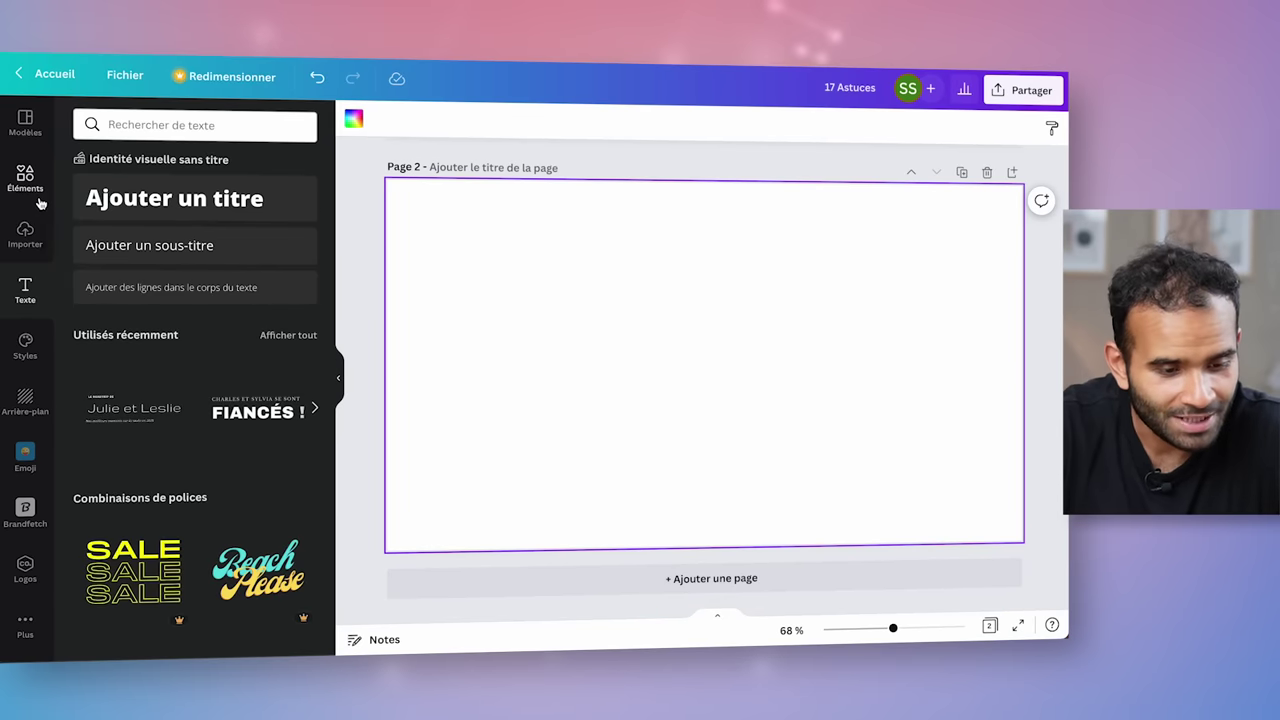
pyautogui.click(40, 200)
pyautogui.hotkey('ctrl', 'v')
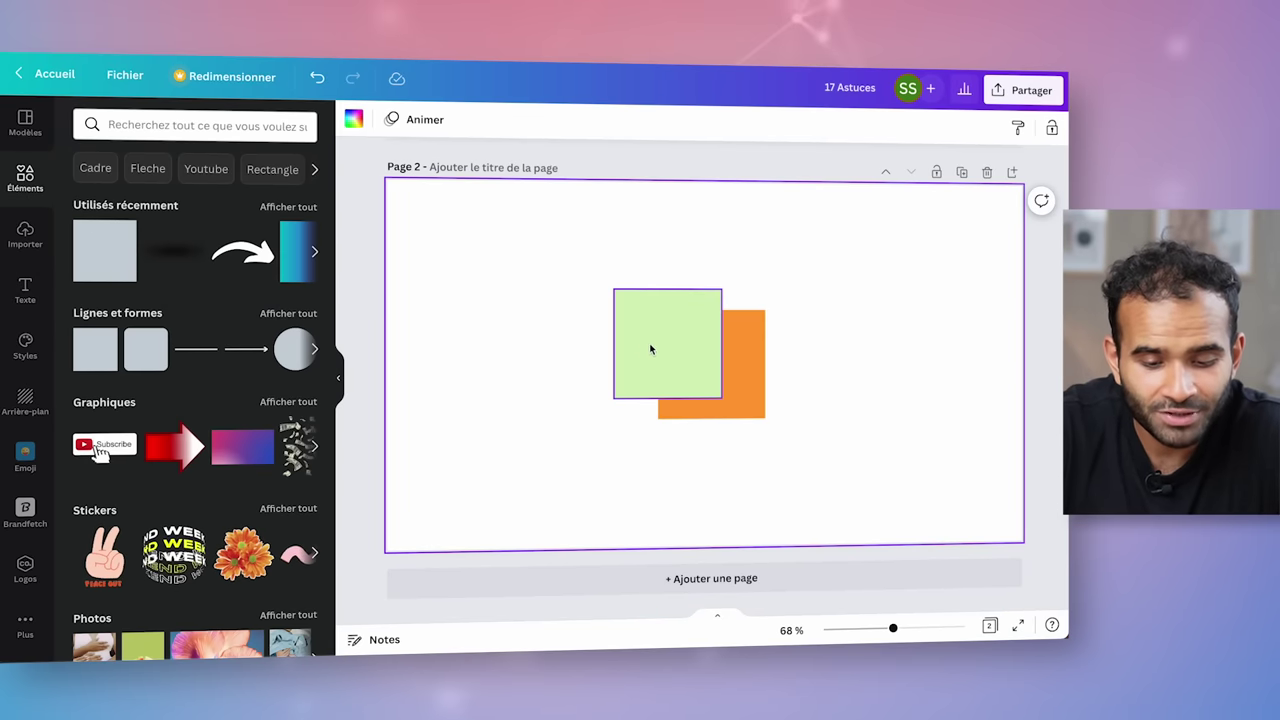
pyautogui.moveTo(640, 337); pyautogui.dragTo(717, 380)
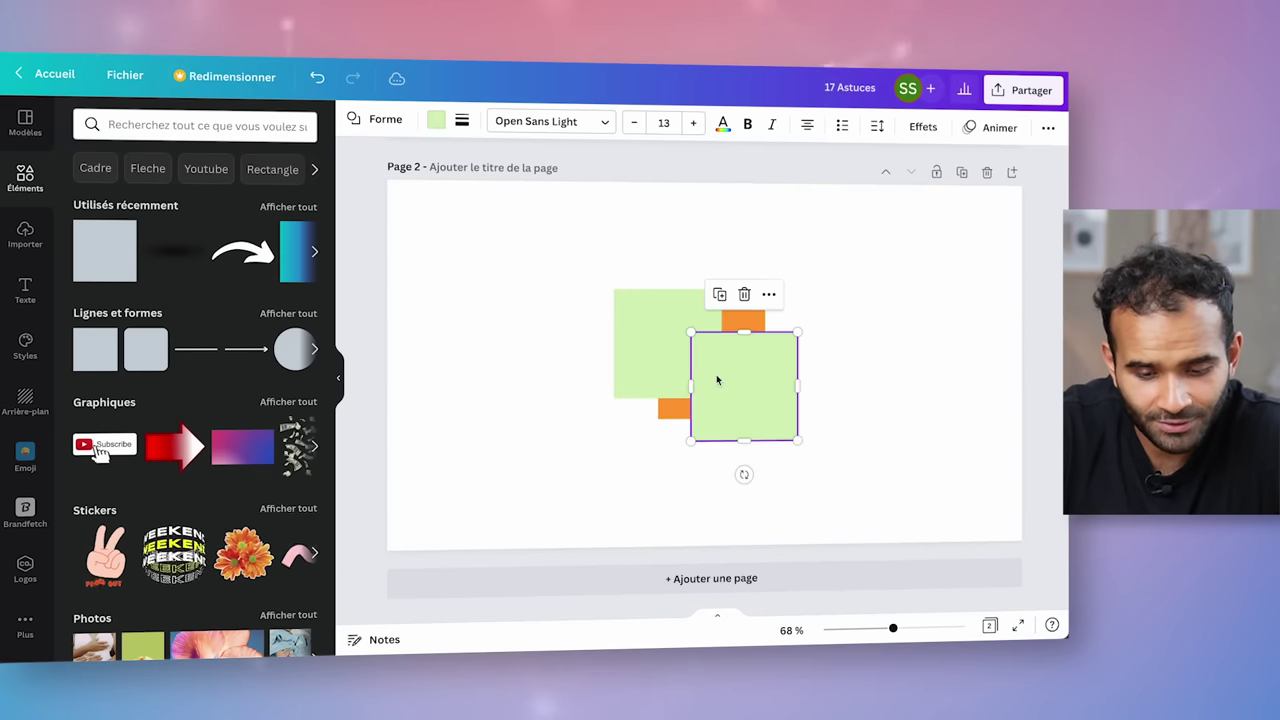
# - Fill the front copy of the square with yellow-green and deselect it
pyautogui.click(437, 120)
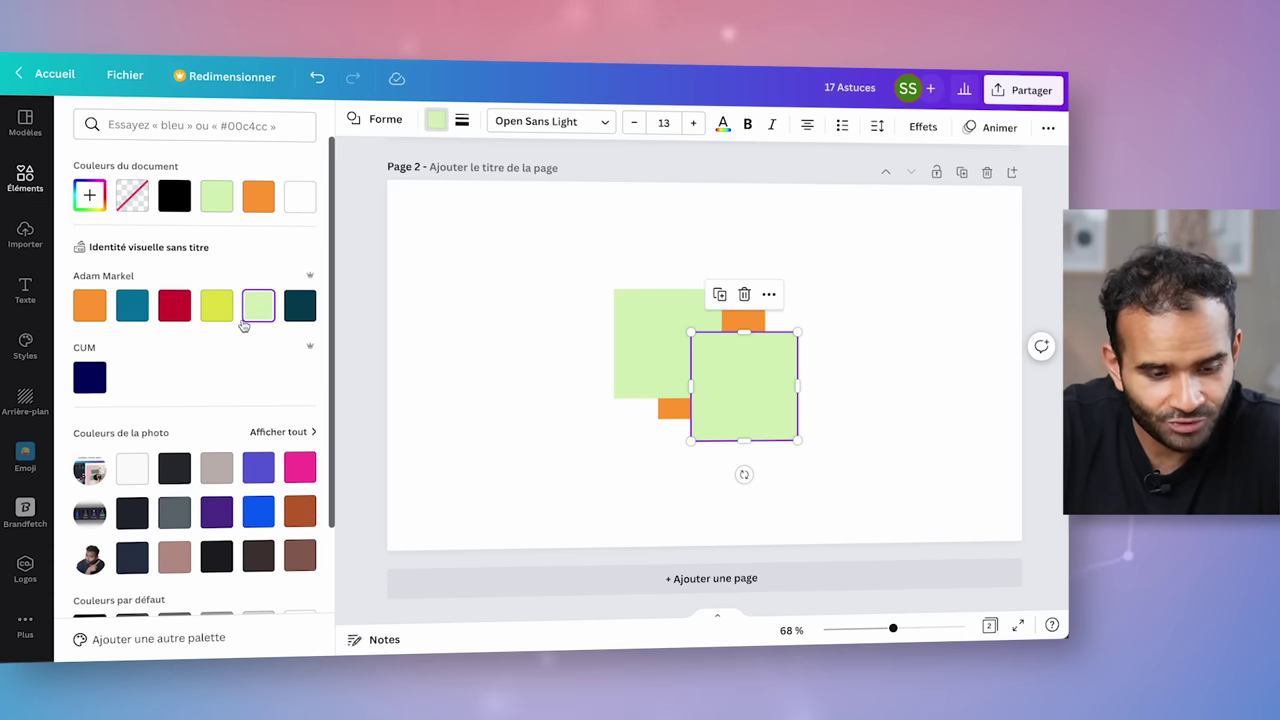
pyautogui.click(214, 302)
pyautogui.press('Escape')
pyautogui.click(674, 426)
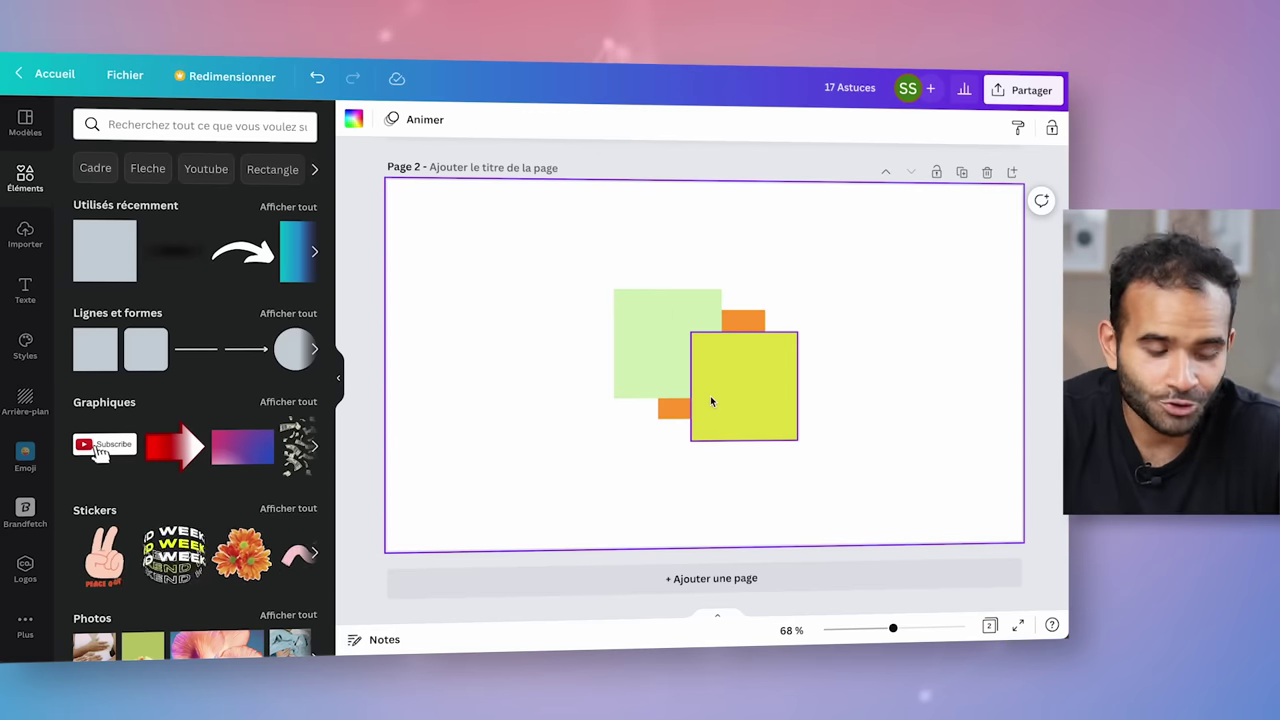
# - Select the stacked squares one after another through their overlap and finish by selecting all three together
pyautogui.click(710, 401)
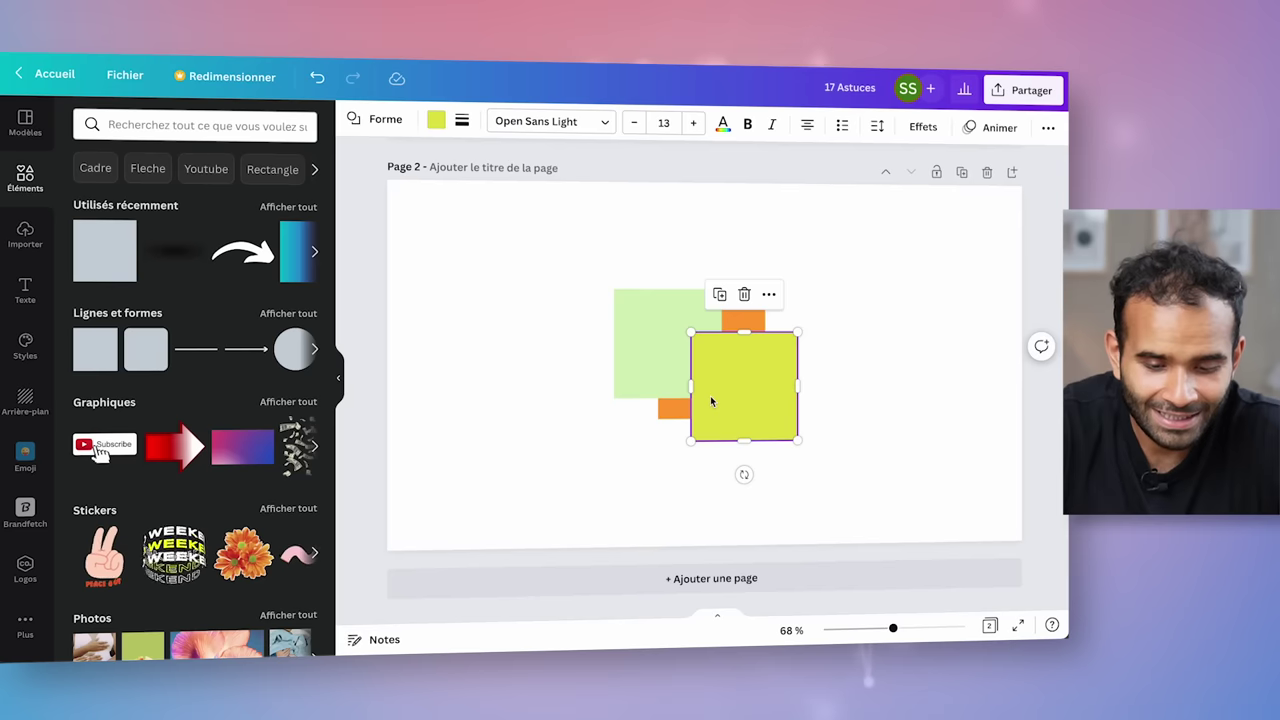
pyautogui.click(710, 397)
pyautogui.click(675, 361)
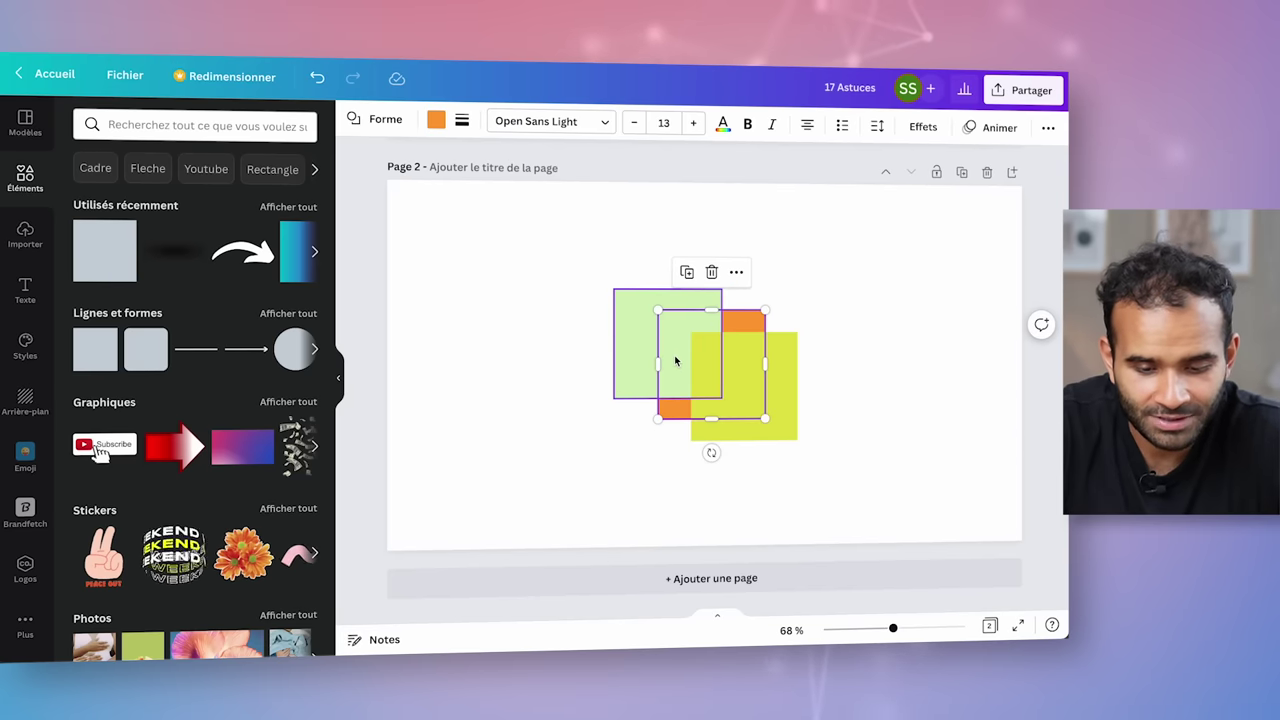
pyautogui.click(675, 361)
pyautogui.click(675, 361)
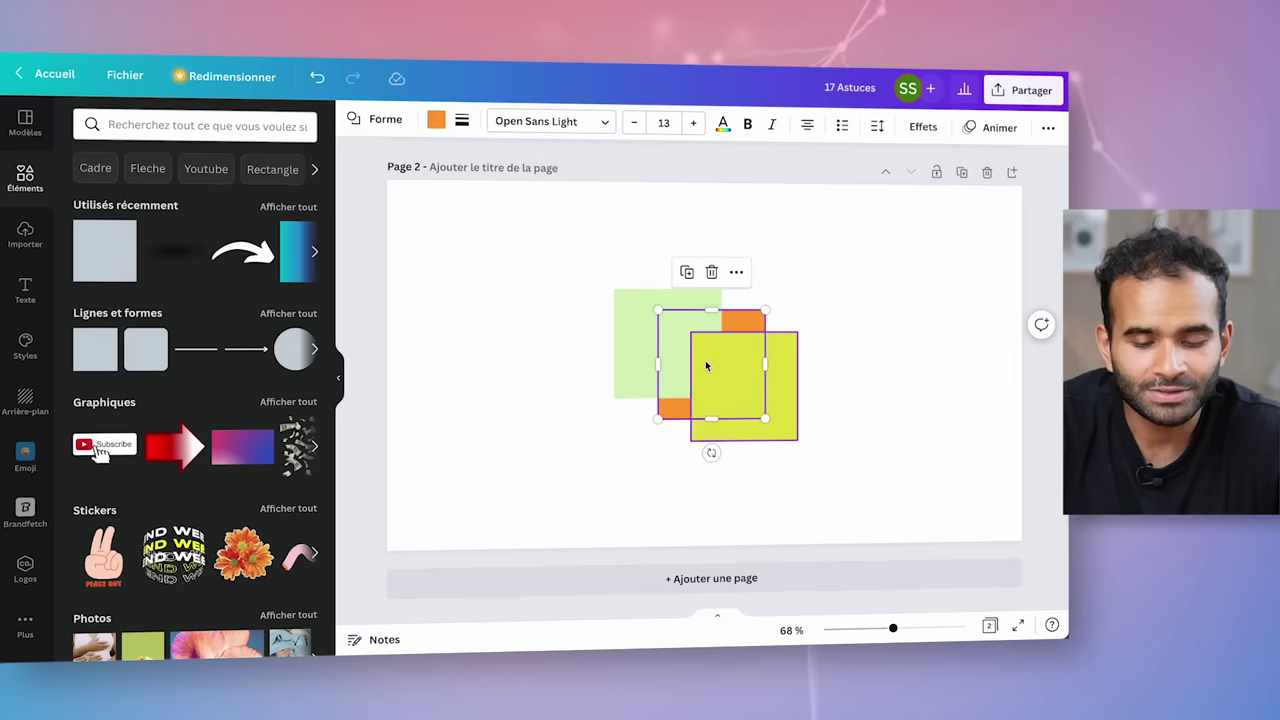
pyautogui.click(706, 363)
pyautogui.click(706, 366)
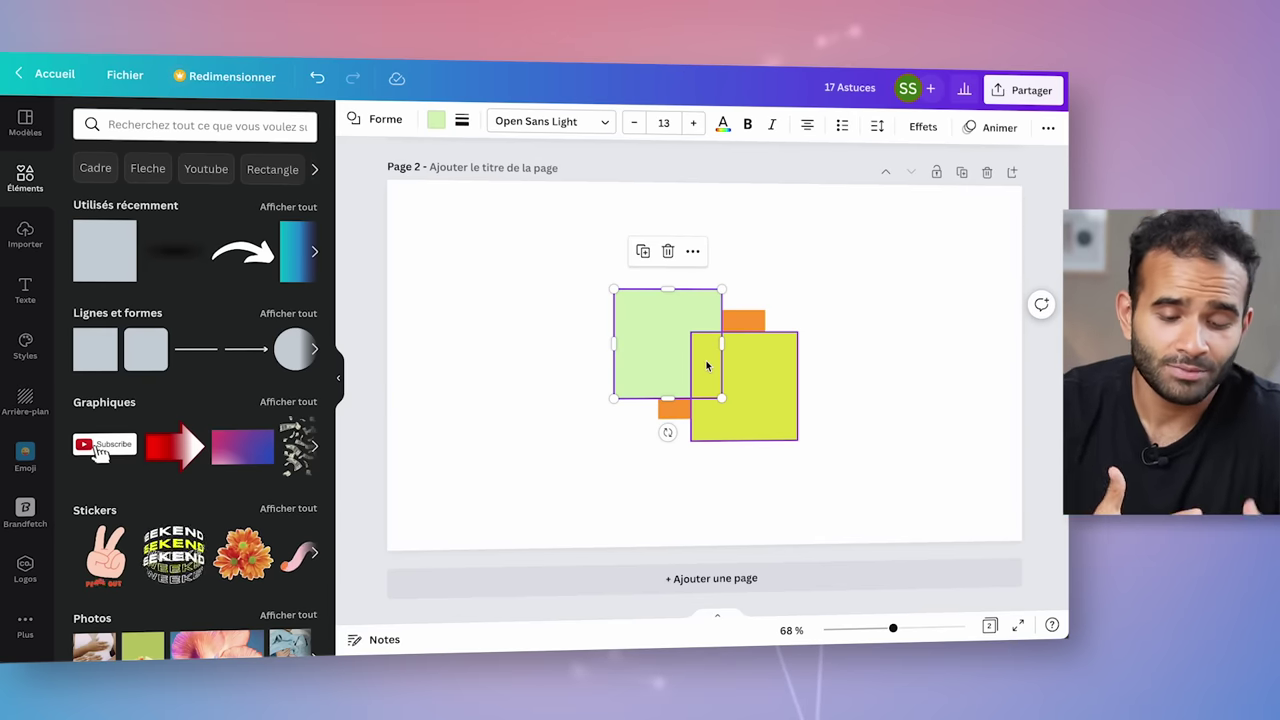
pyautogui.click(886, 466)
pyautogui.moveTo(886, 466); pyautogui.dragTo(598, 280)
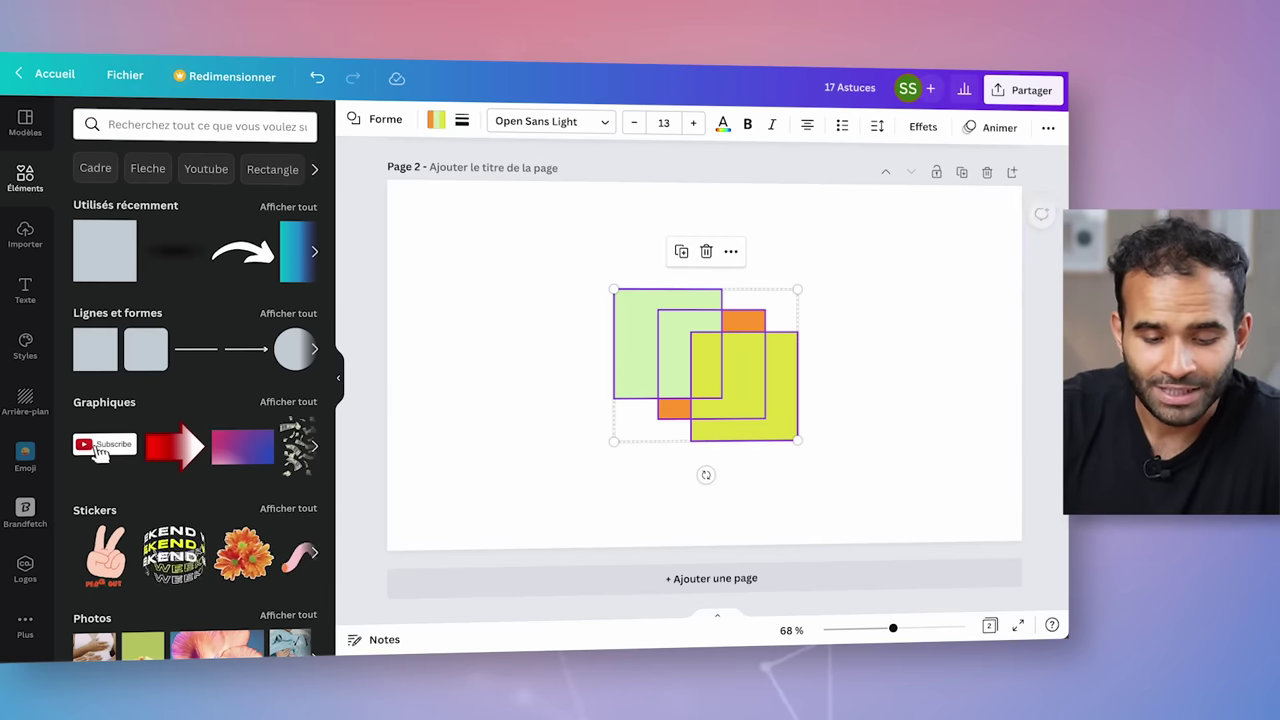
pyautogui.scroll(3, 700, 400)
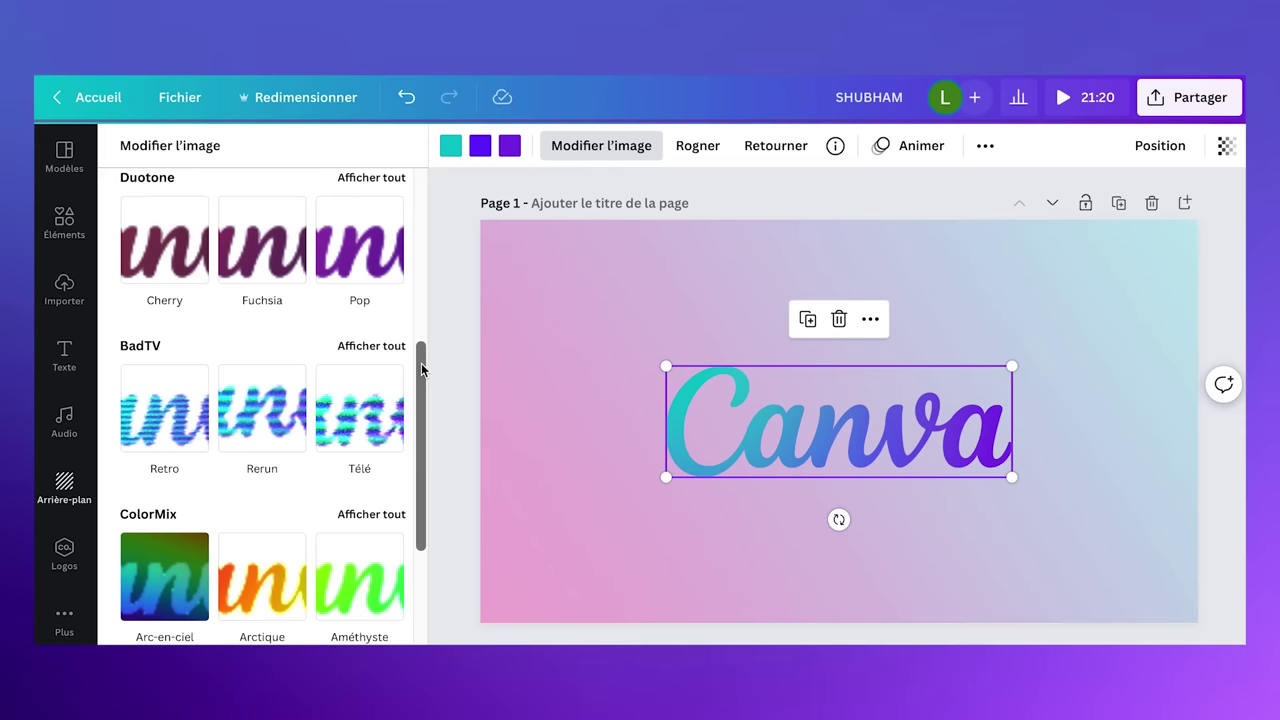
pyautogui.moveTo(420, 357); pyautogui.dragTo(410, 592)
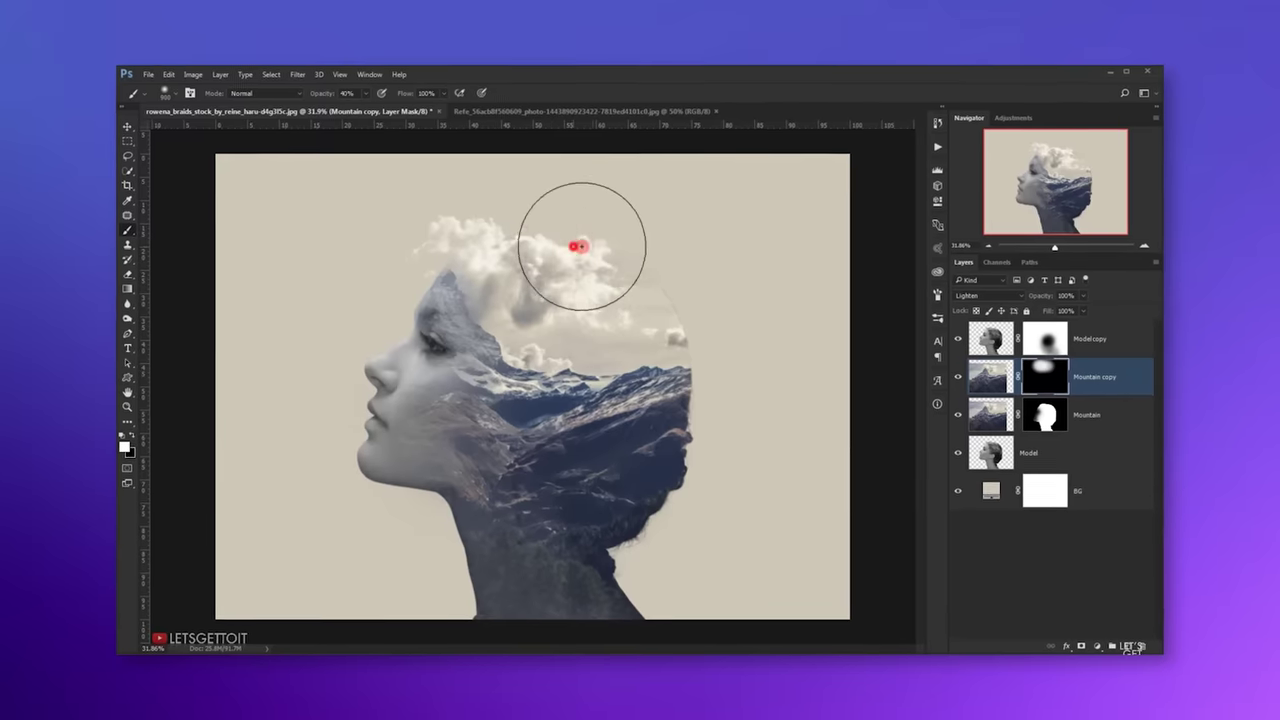
pyautogui.moveTo(571, 251)
pyautogui.mouseDown()
pyautogui.moveTo(634, 277)
pyautogui.moveTo(671, 320)
pyautogui.moveTo(612, 260)
pyautogui.mouseUp()
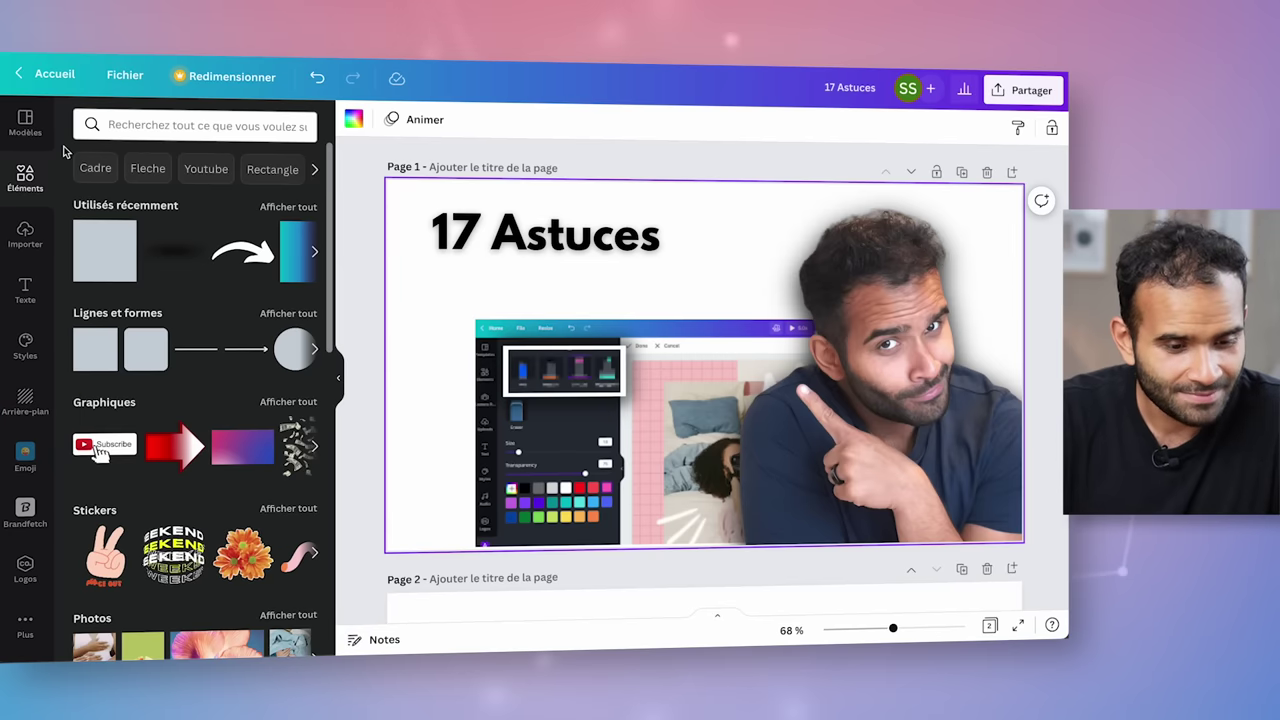
# - Search the elements library for "gradient" with the thumbnail on page 1 as the active page
pyautogui.click(131, 125)
pyautogui.write('g')
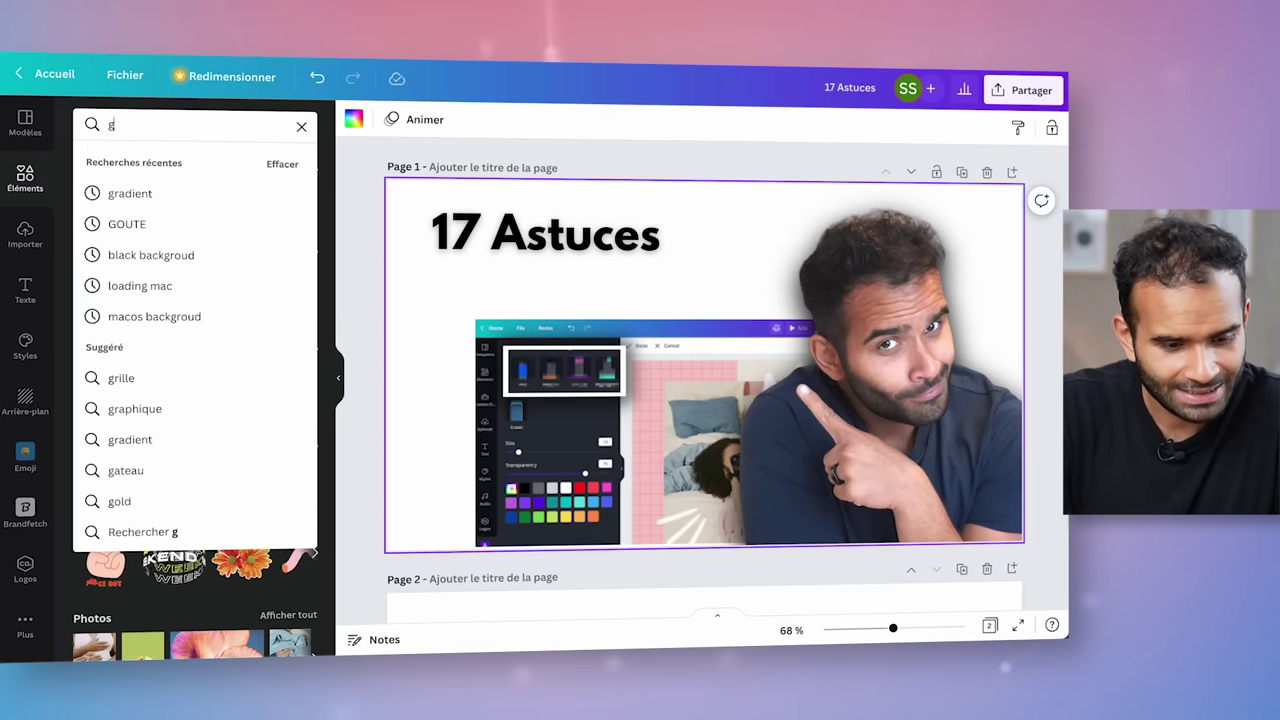
pyautogui.write('radient')
pyautogui.click(110, 193)
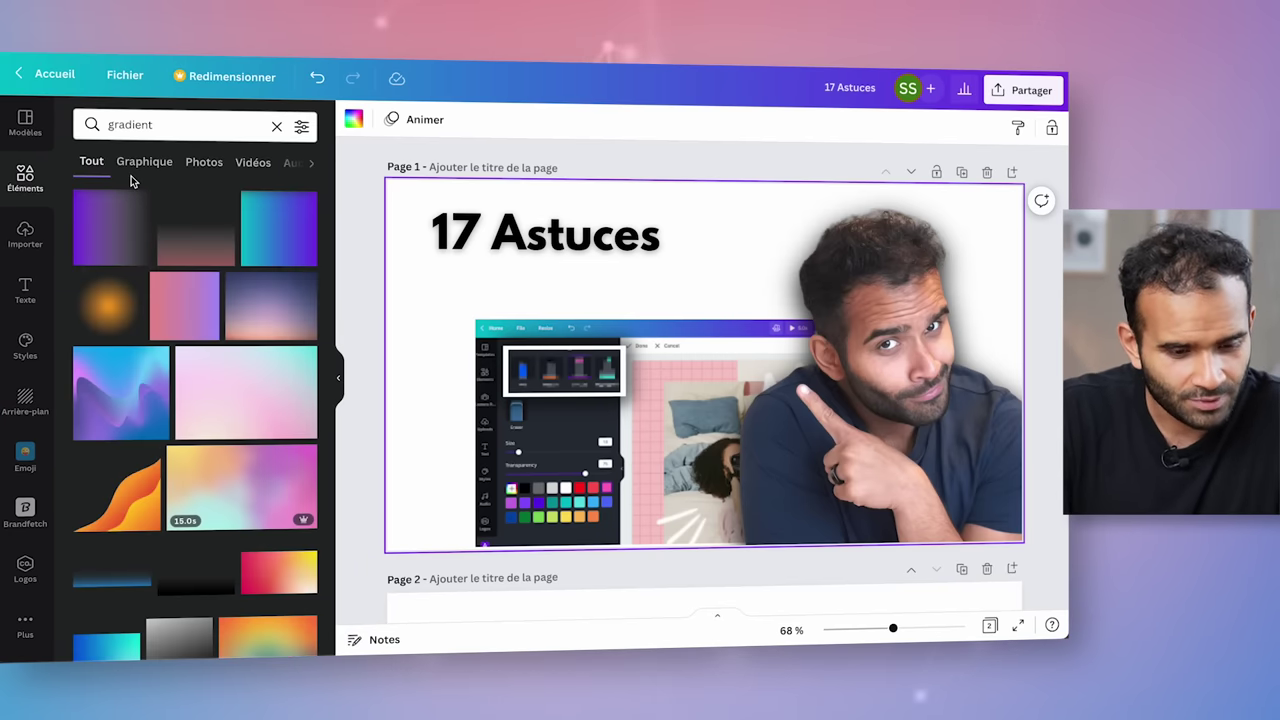
# - Limit the gradient search results to graphics and place the pink-to-purple three-colour gradient on the thumbnail
pyautogui.scroll(-5, 184, 324)
pyautogui.scroll(5, 160, 223)
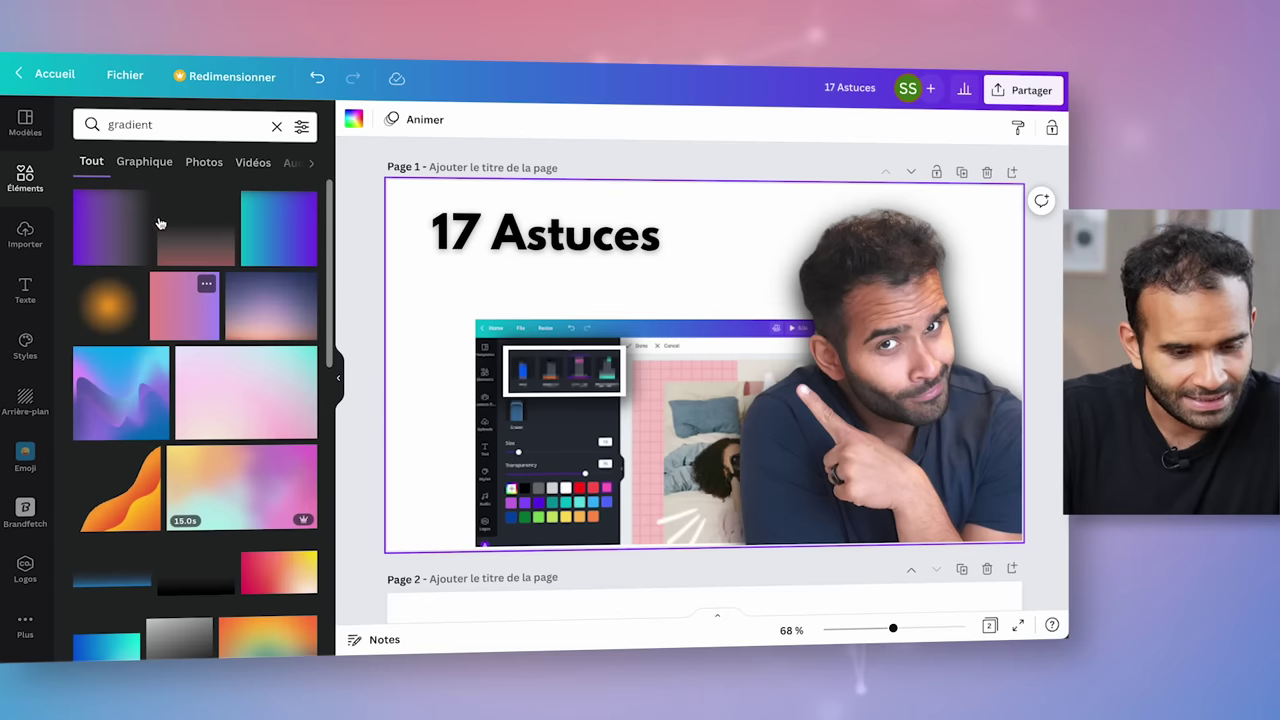
pyautogui.click(144, 161)
pyautogui.scroll(-5, 221, 393)
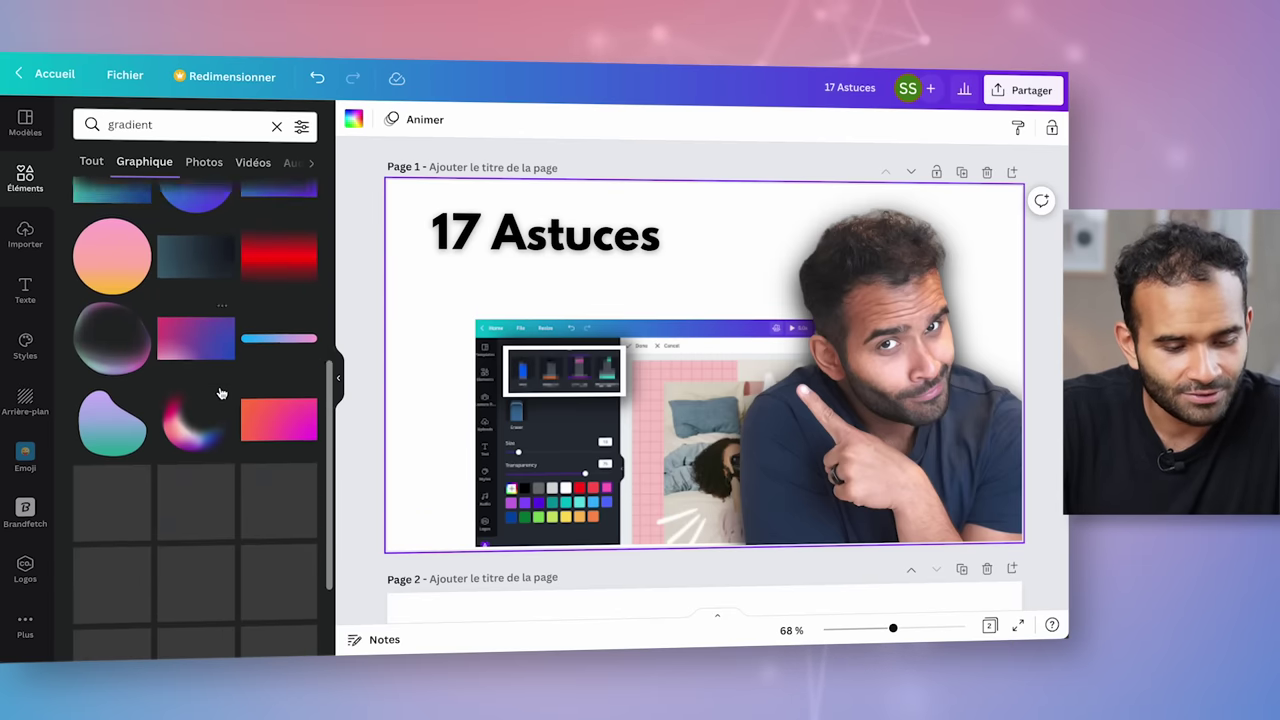
pyautogui.scroll(5, 220, 390)
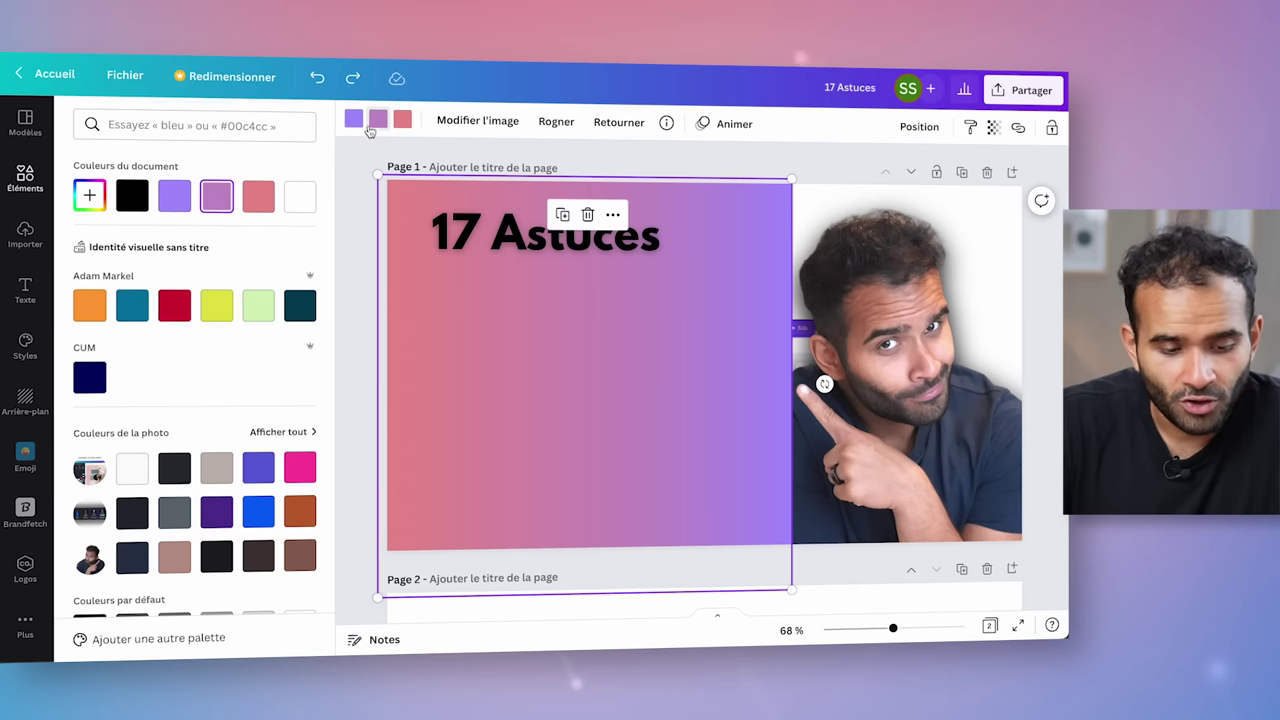
# - Recolour the gradient with pale green, dark teal and yellow-green, and enlarge it to cover most of the thumbnail
pyautogui.click(258, 305)
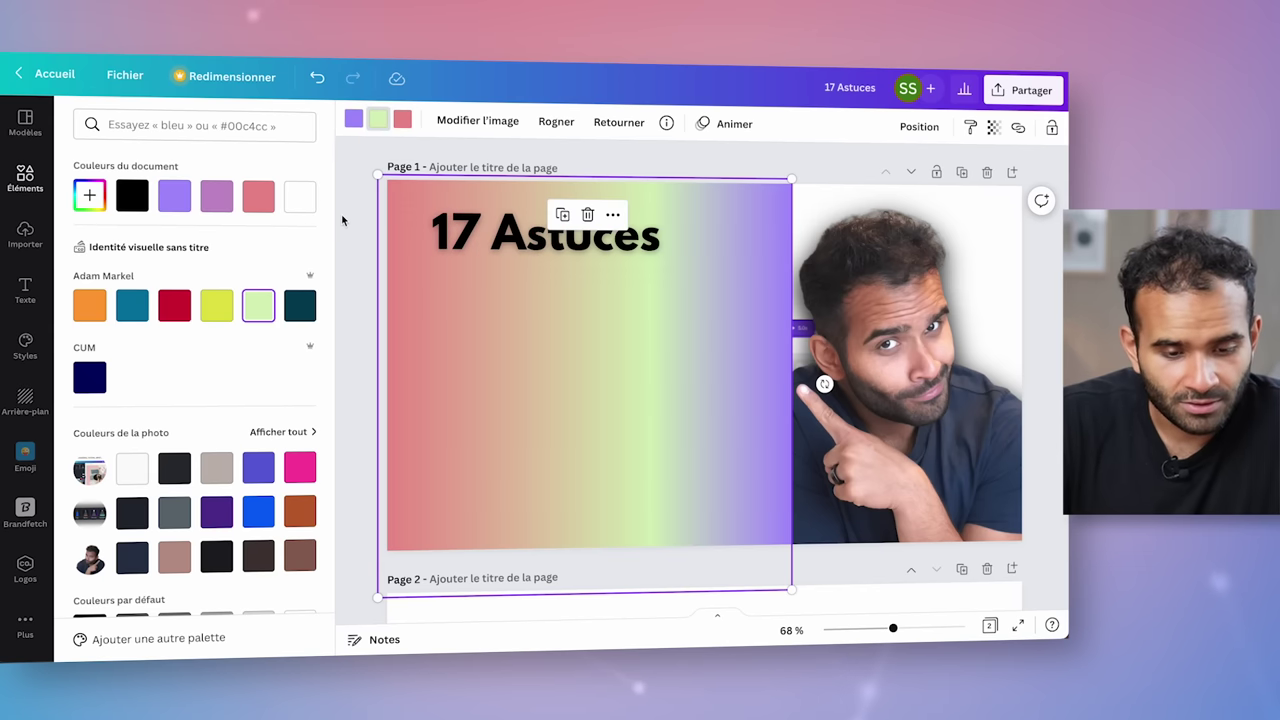
pyautogui.click(403, 125)
pyautogui.click(299, 305)
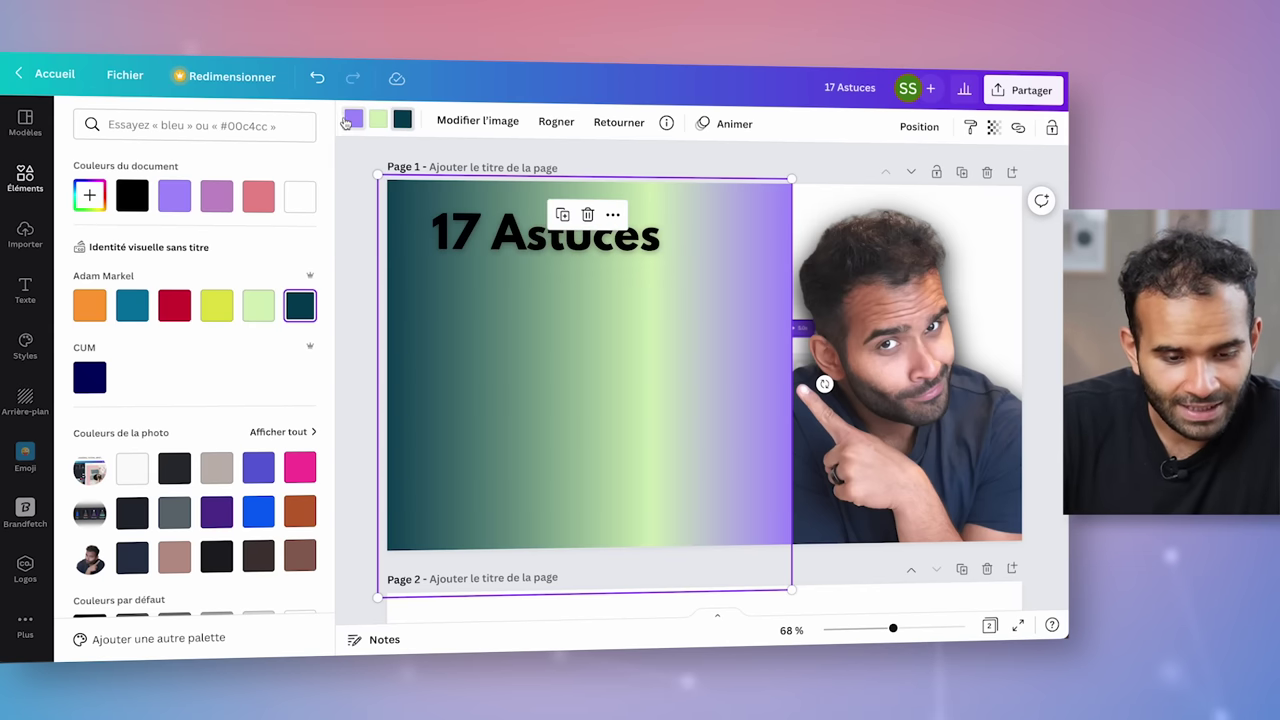
pyautogui.click(216, 305)
pyautogui.moveTo(791, 590); pyautogui.dragTo(1040, 620)
pyautogui.moveTo(891, 548); pyautogui.dragTo(854, 530)
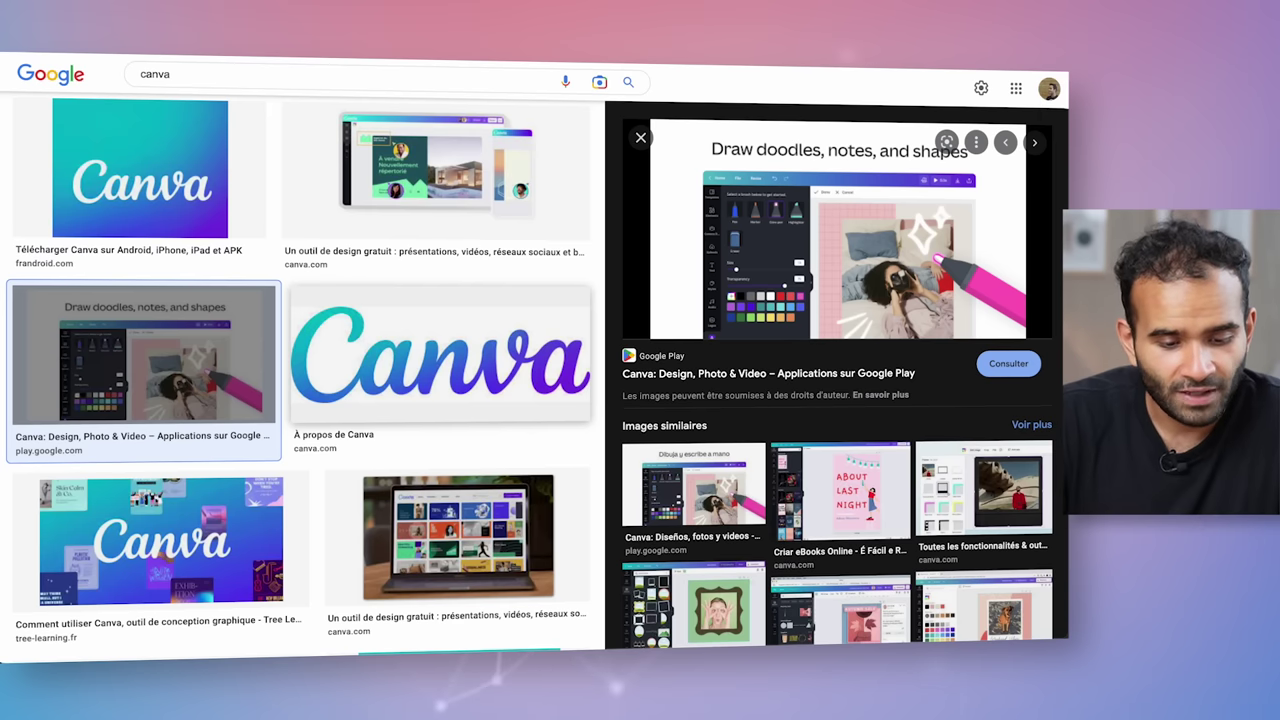
# - Switch to the Google Images results for "canva" and copy the square turquoise-to-purple Canva logo image
pyautogui.scroll(2, 300, 350)
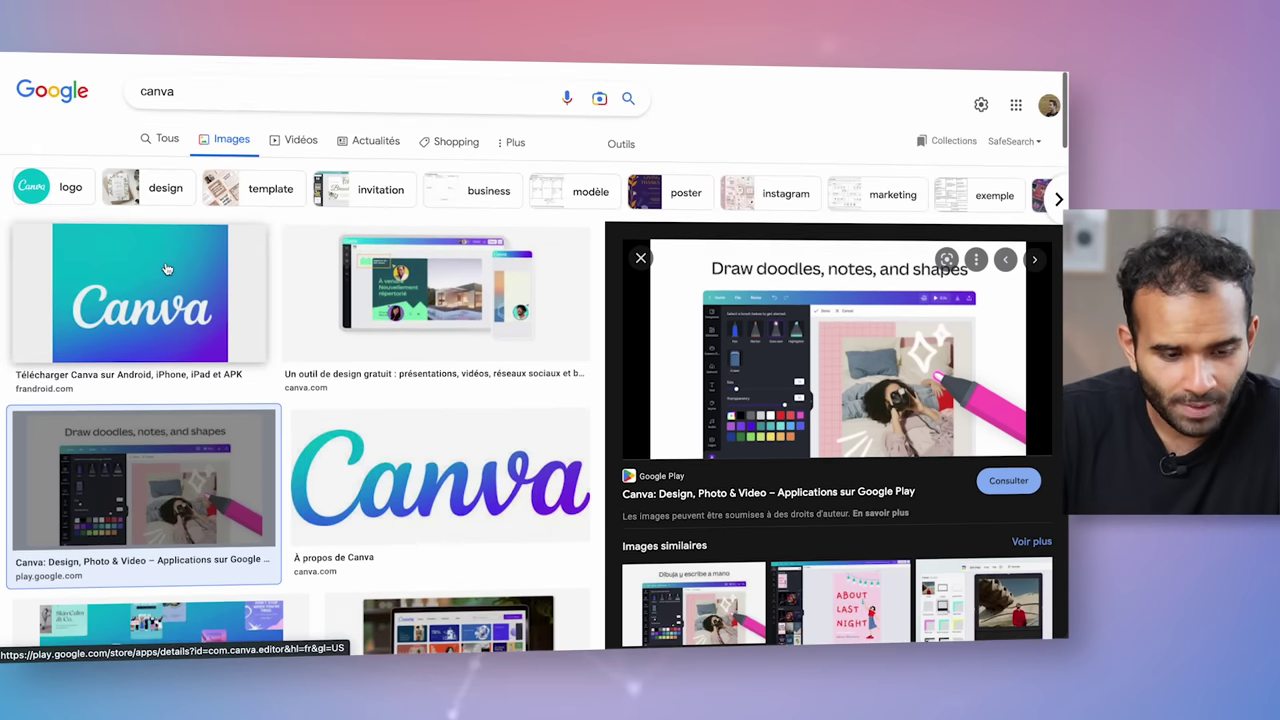
pyautogui.scroll(-2, 300, 350)
pyautogui.click(140, 170)
pyautogui.rightClick(802, 333)
pyautogui.rightClick(859, 276)
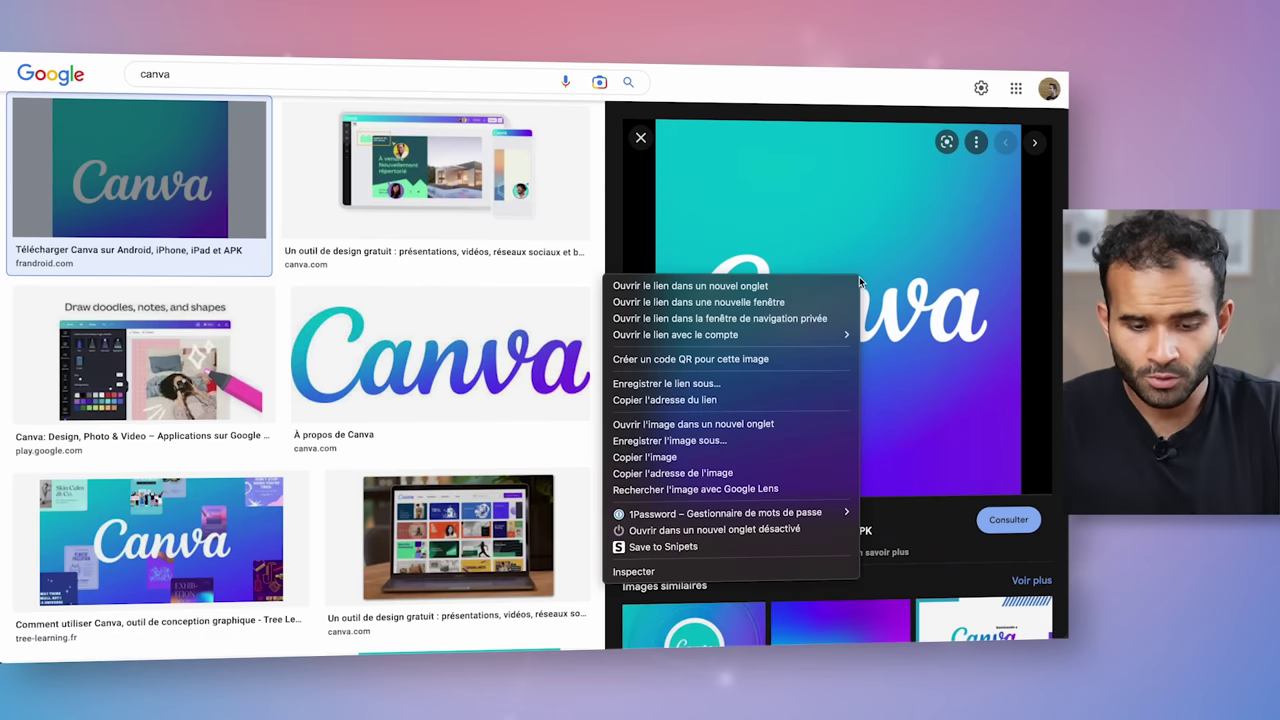
pyautogui.click(690, 455)
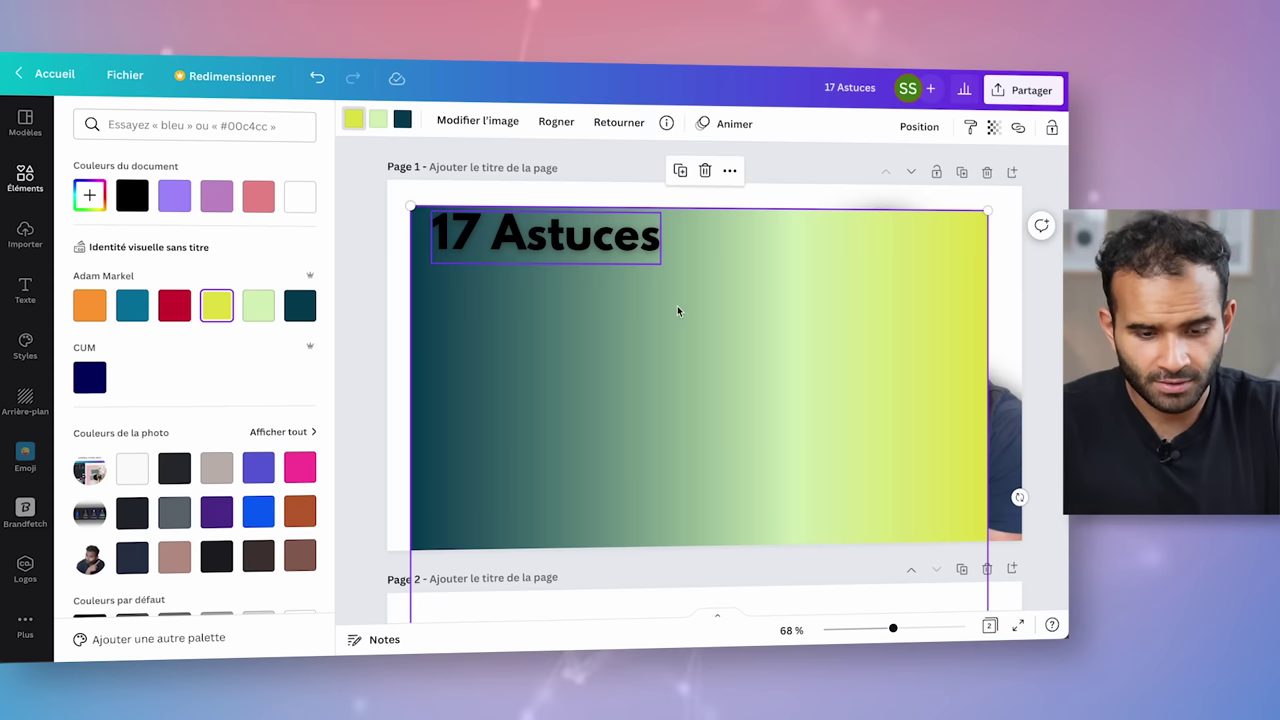
# - Paste the Canva logo onto the right half of the thumbnail and nudge the gradient up and to the left
pyautogui.hotkey('ctrl', 'v')
pyautogui.moveTo(677, 373); pyautogui.dragTo(816, 389)
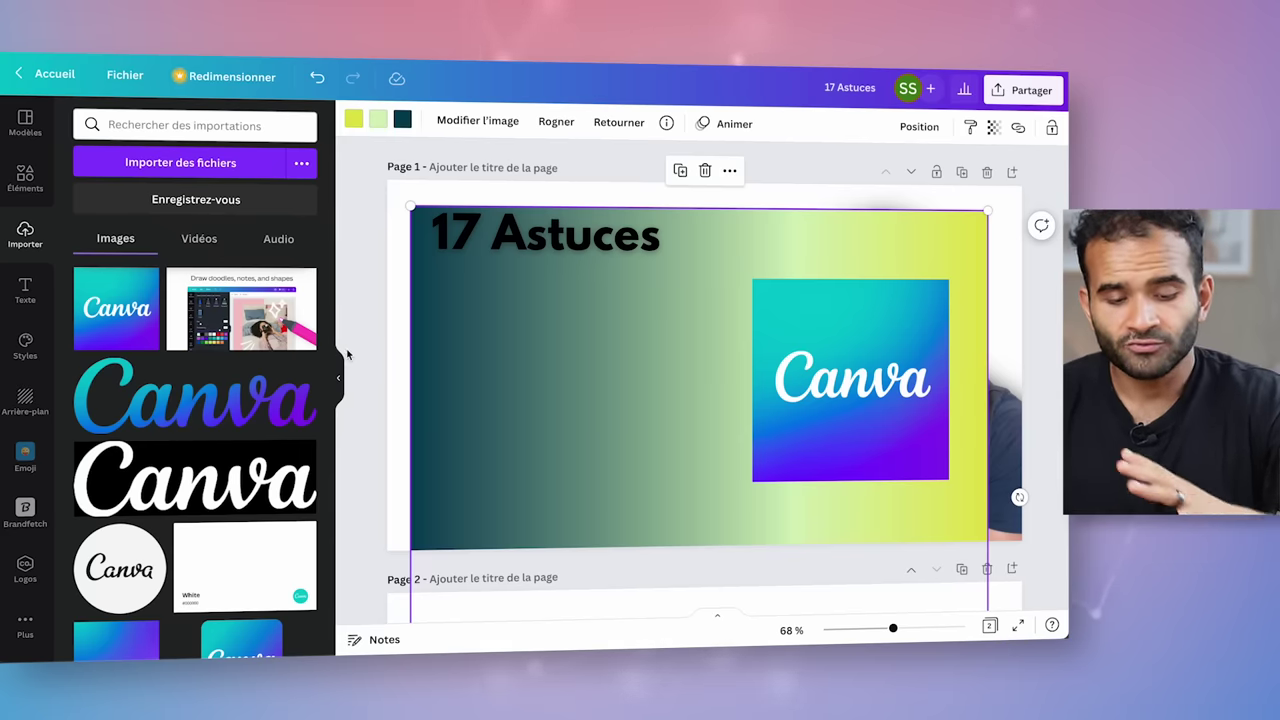
pyautogui.moveTo(634, 374); pyautogui.dragTo(678, 353)
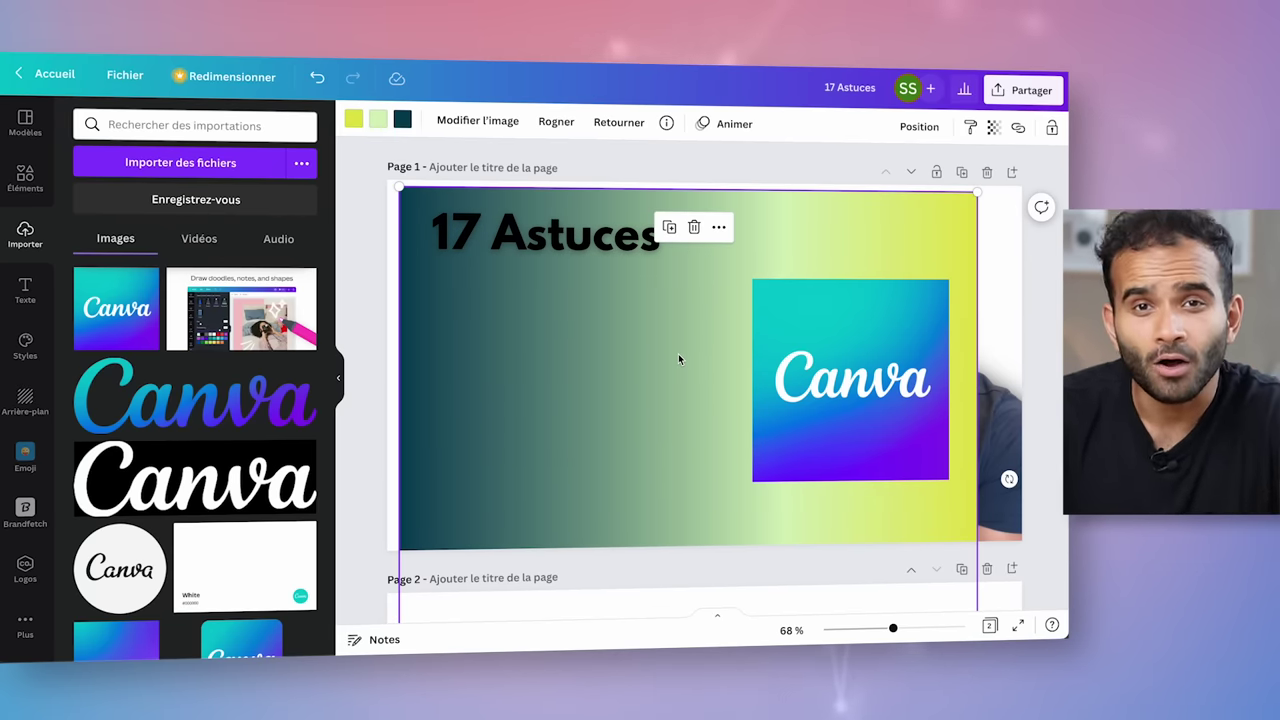
# - Recolour the gradient's three stops with turquoise, blue and purple from the Canva logo's photo colours
pyautogui.click(353, 121)
pyautogui.scroll(-2, 277, 434)
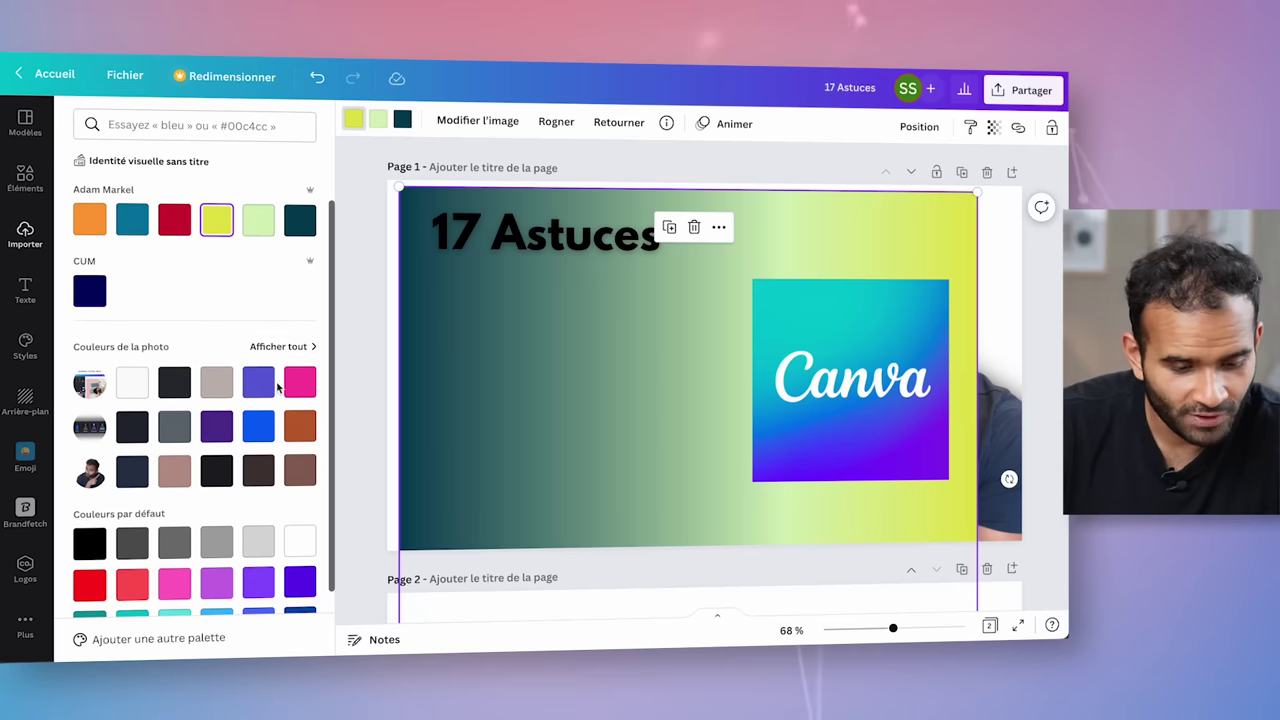
pyautogui.click(278, 347)
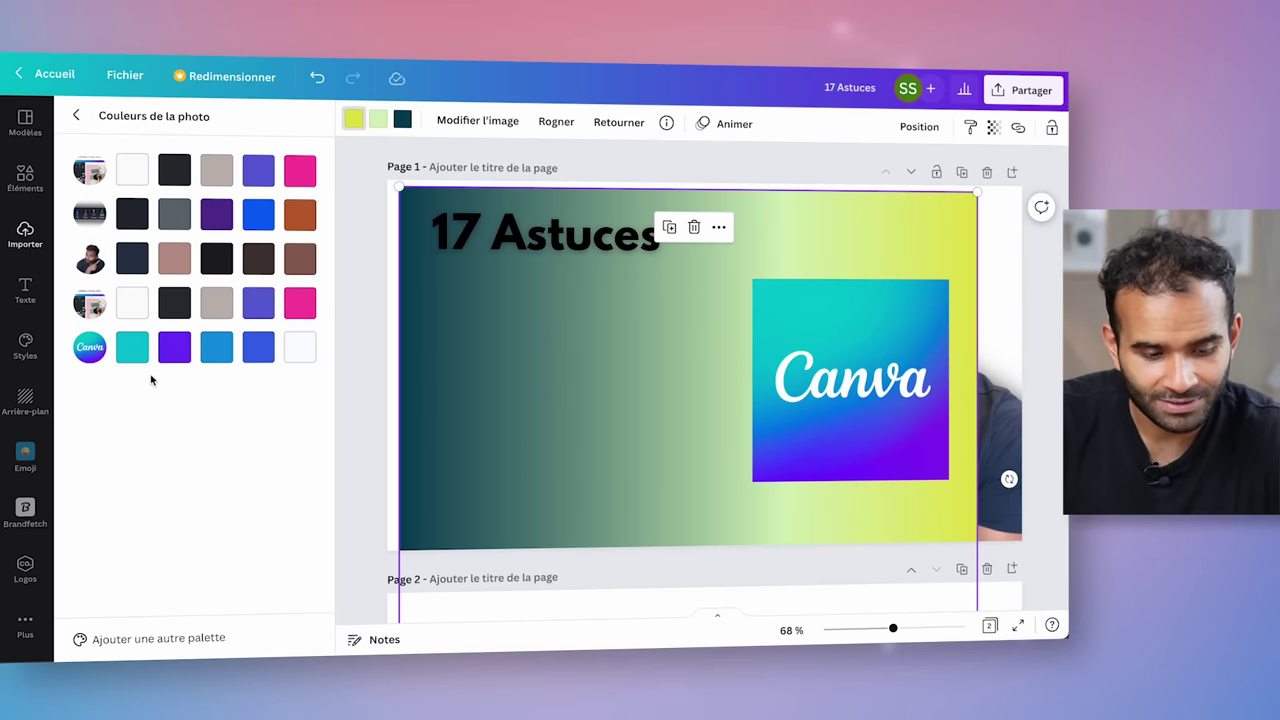
pyautogui.click(135, 355)
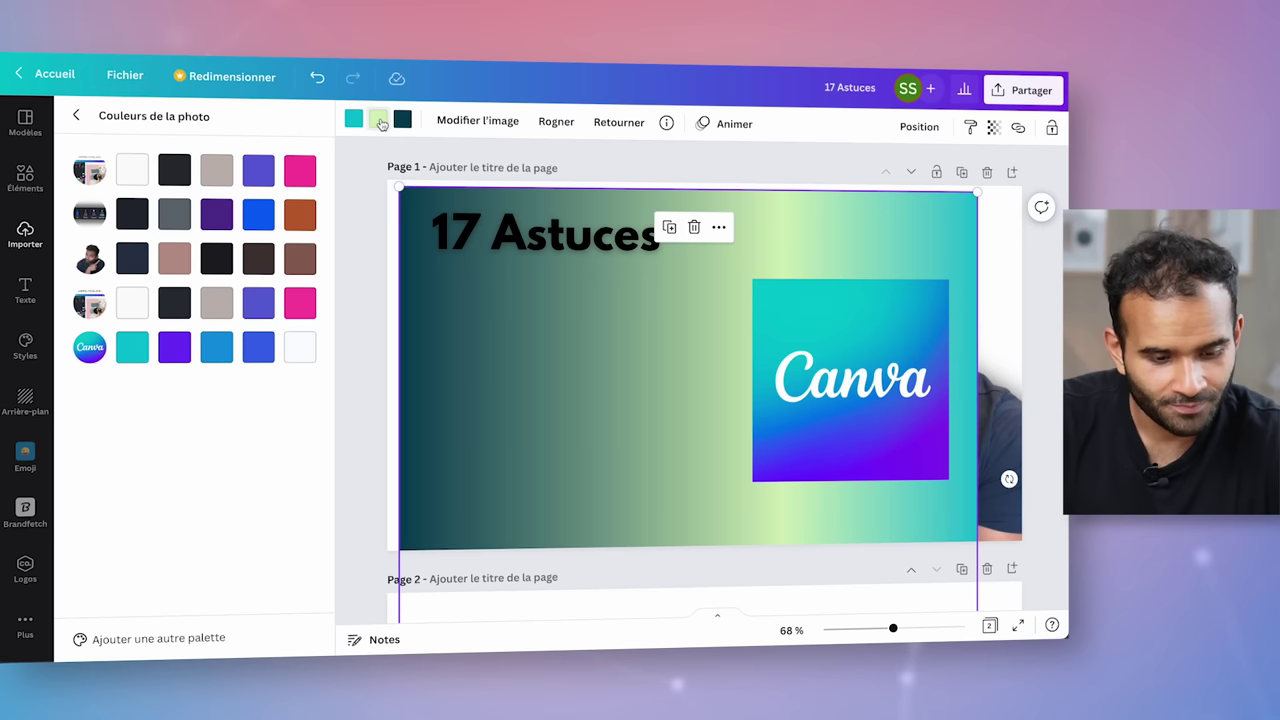
pyautogui.click(256, 348)
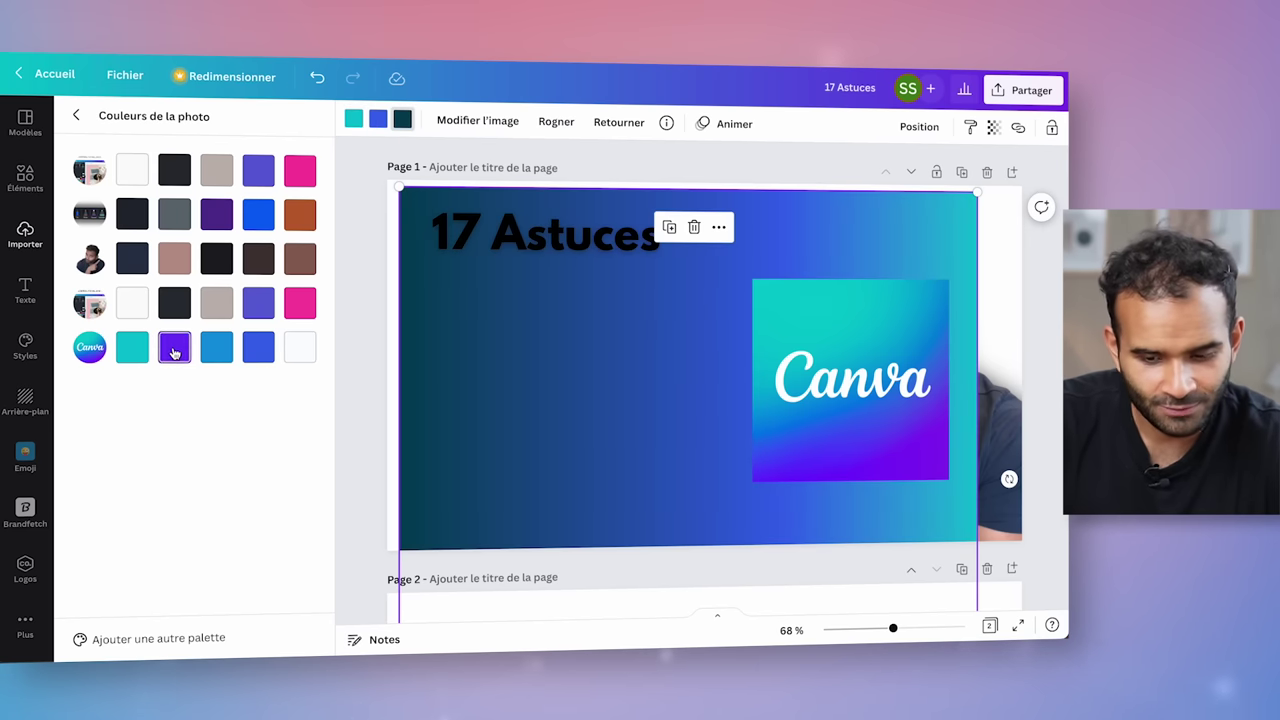
pyautogui.click(174, 350)
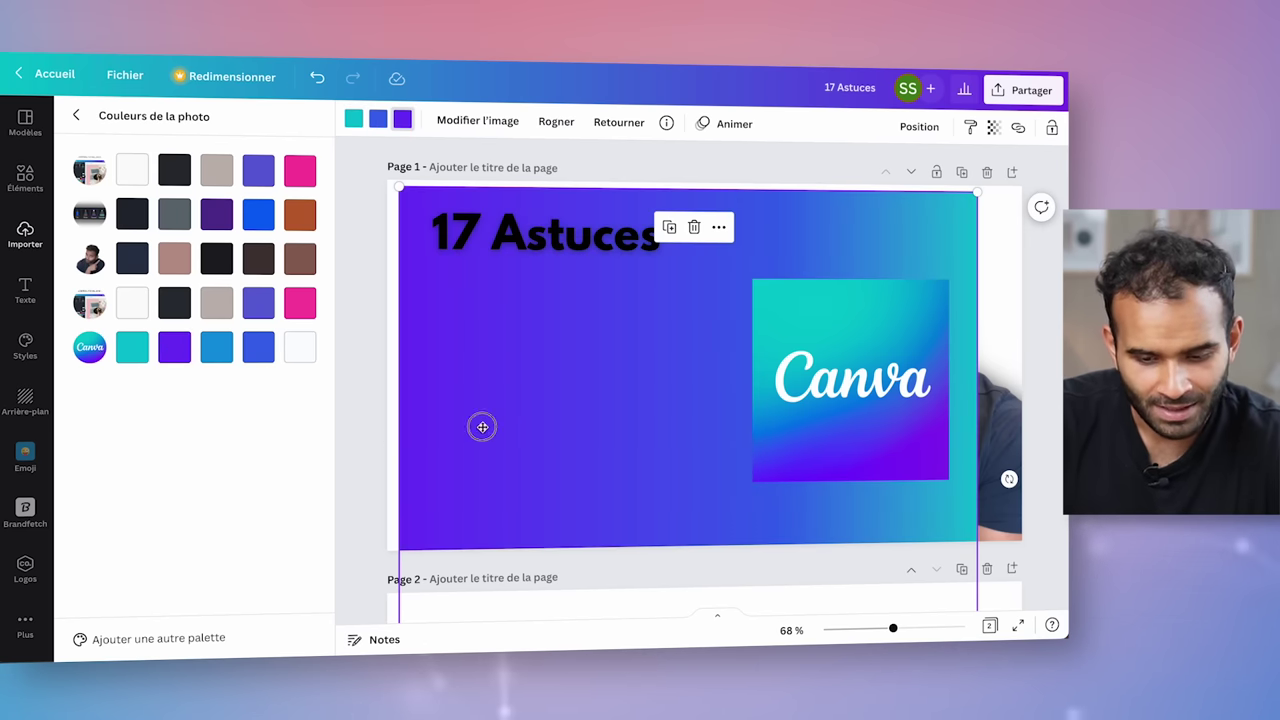
# - Flip the gradient horizontally and vertically
pyautogui.click(619, 122)
pyautogui.click(650, 162)
pyautogui.click(615, 192)
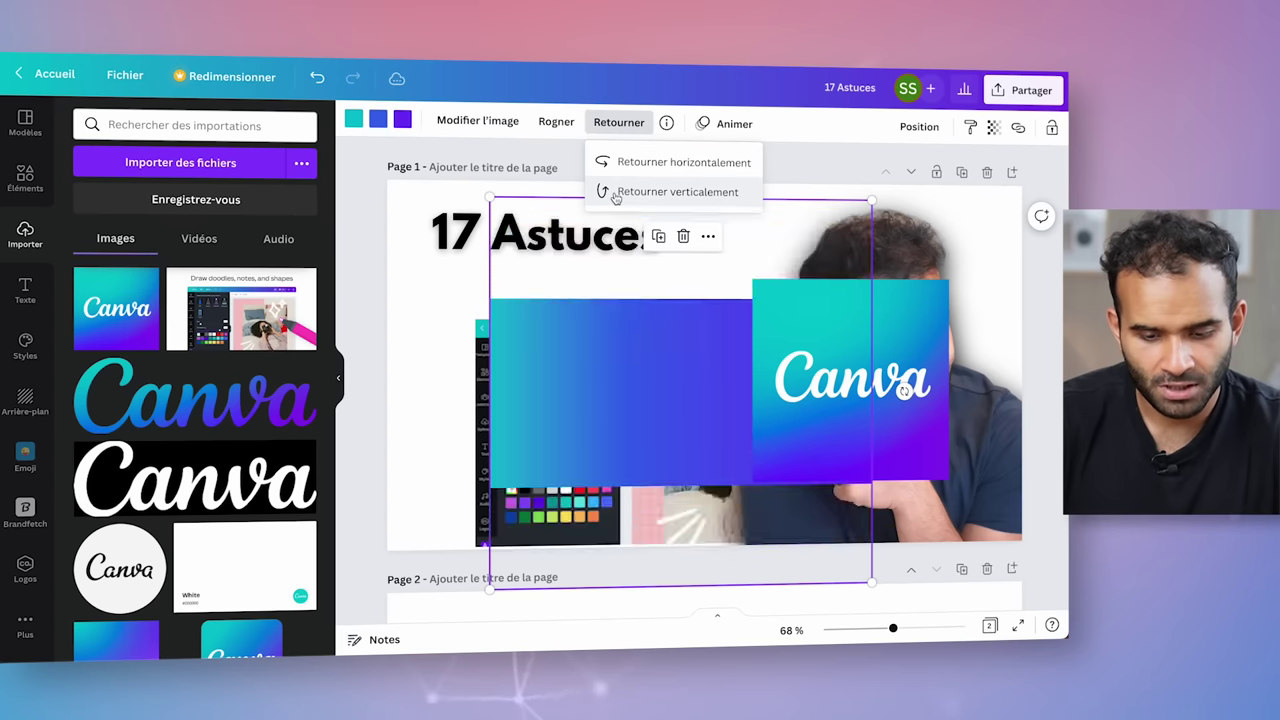
# - Reposition the gradient over the middle of the thumbnail and rotate it so turquoise runs along its tilted upper edge
pyautogui.moveTo(566, 394); pyautogui.dragTo(585, 318)
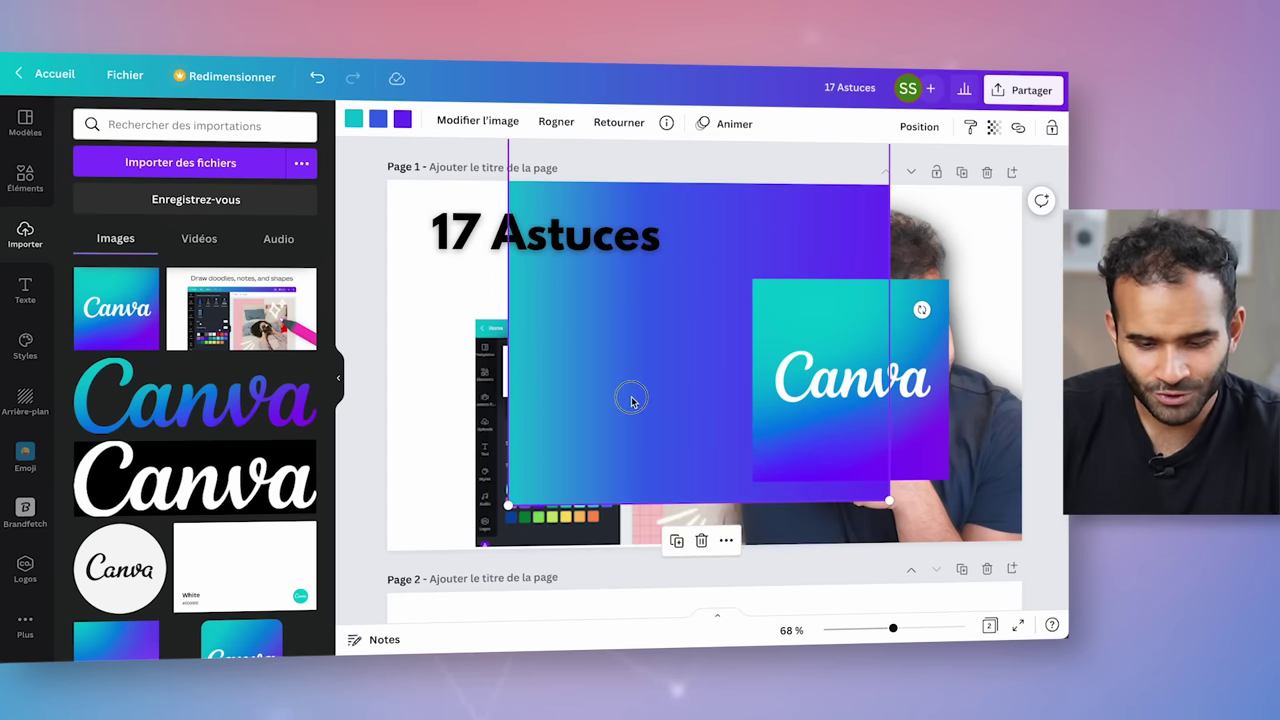
pyautogui.moveTo(631, 401); pyautogui.dragTo(582, 424)
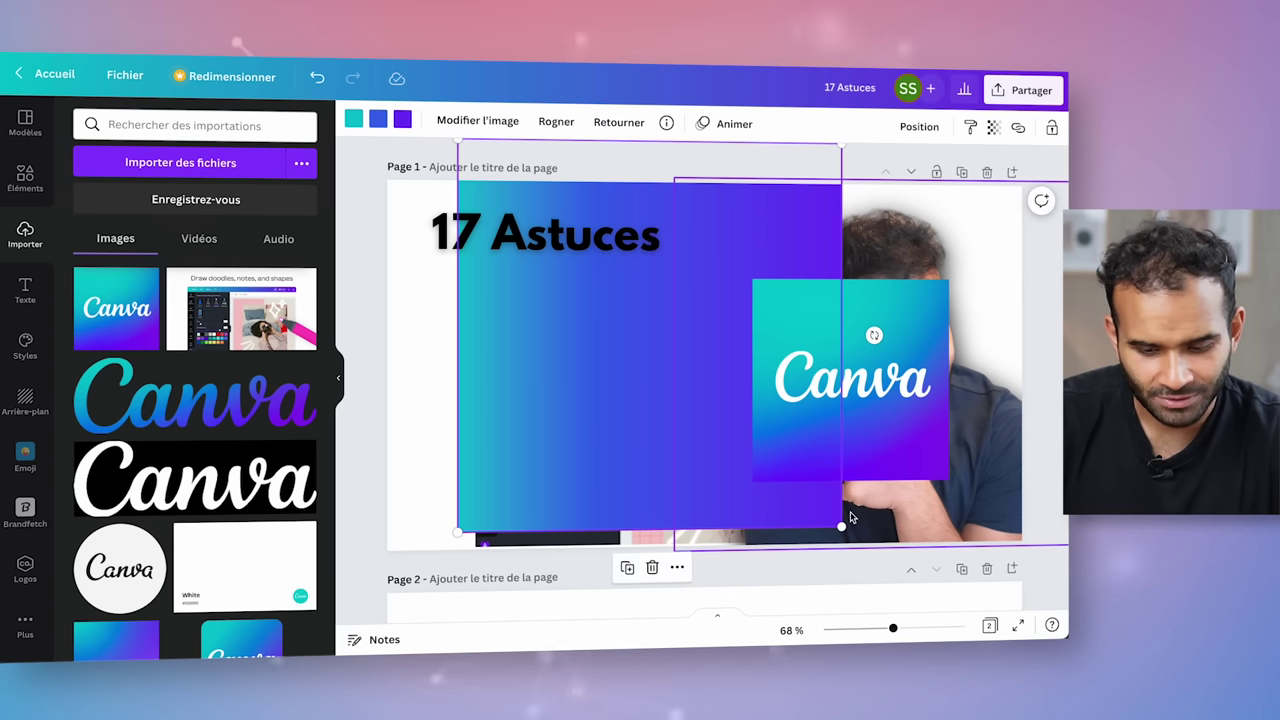
pyautogui.moveTo(649, 548); pyautogui.dragTo(662, 500)
# - Compare the gradient's stops with the Canva logo's photo colours and reapply the logo's purple to the last stop
pyautogui.click(354, 119)
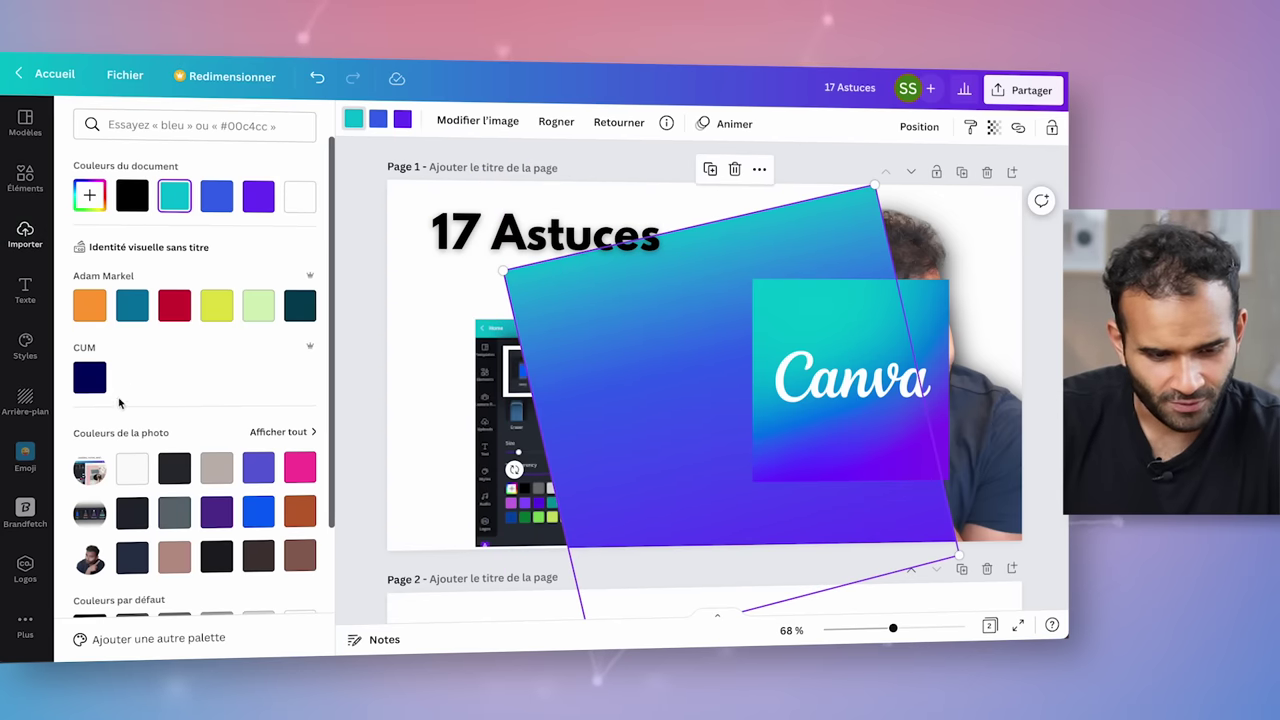
pyautogui.click(379, 121)
pyautogui.click(376, 119)
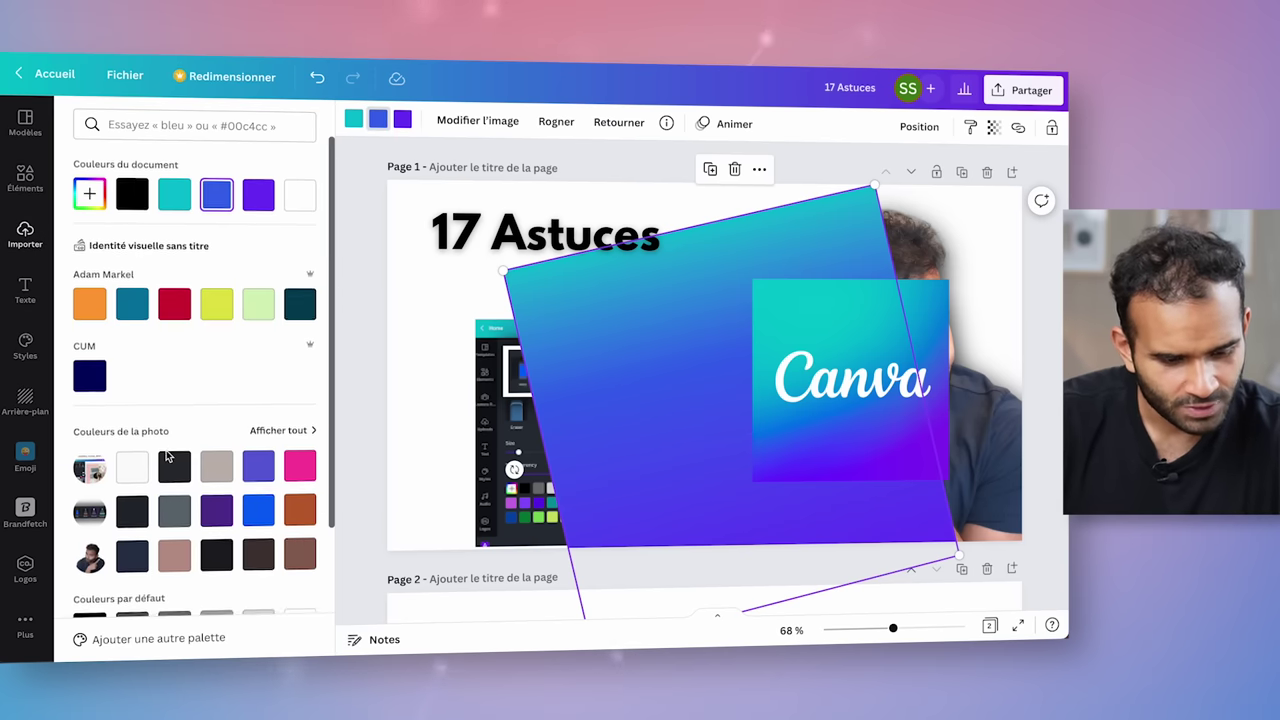
pyautogui.scroll(-3, 225, 390)
pyautogui.click(280, 263)
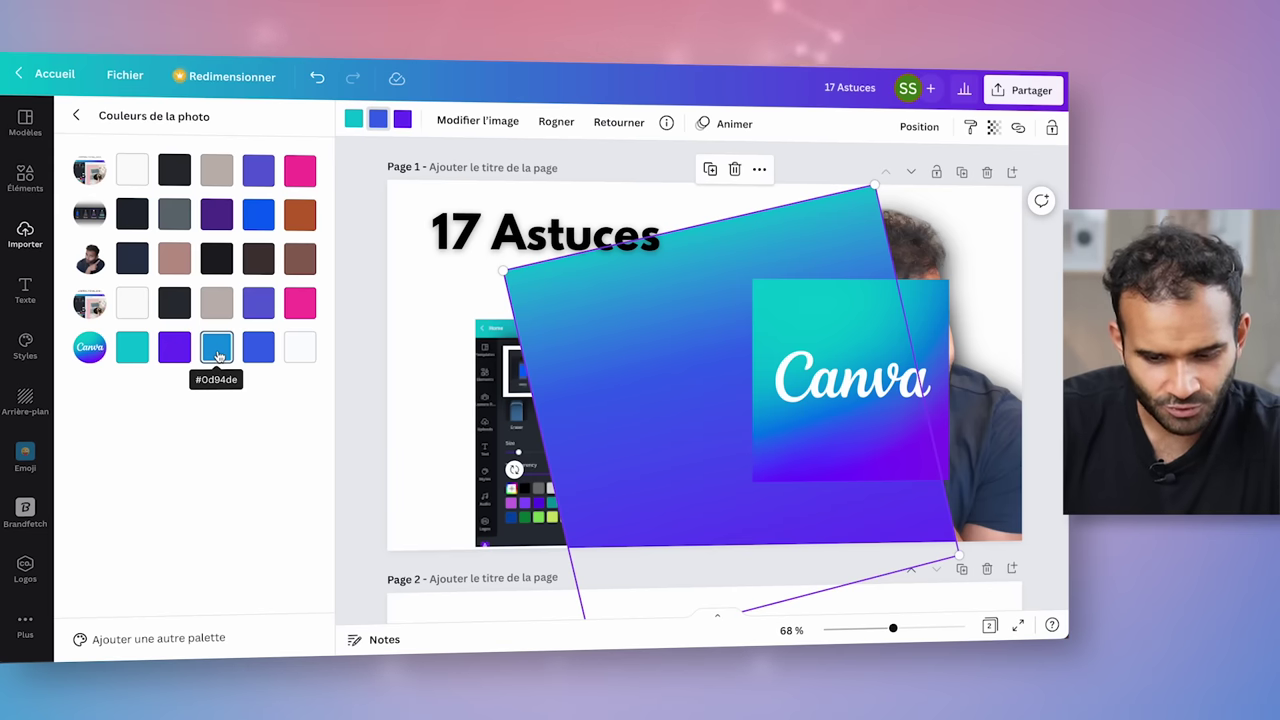
pyautogui.click(175, 347)
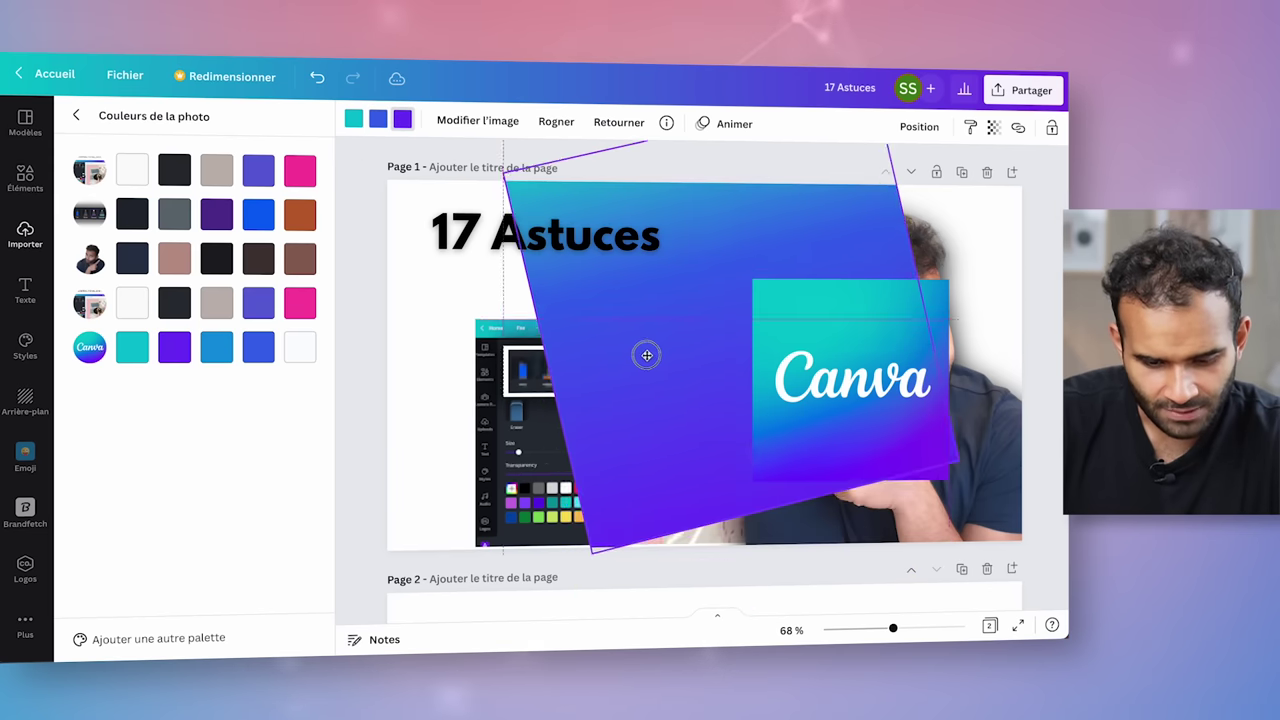
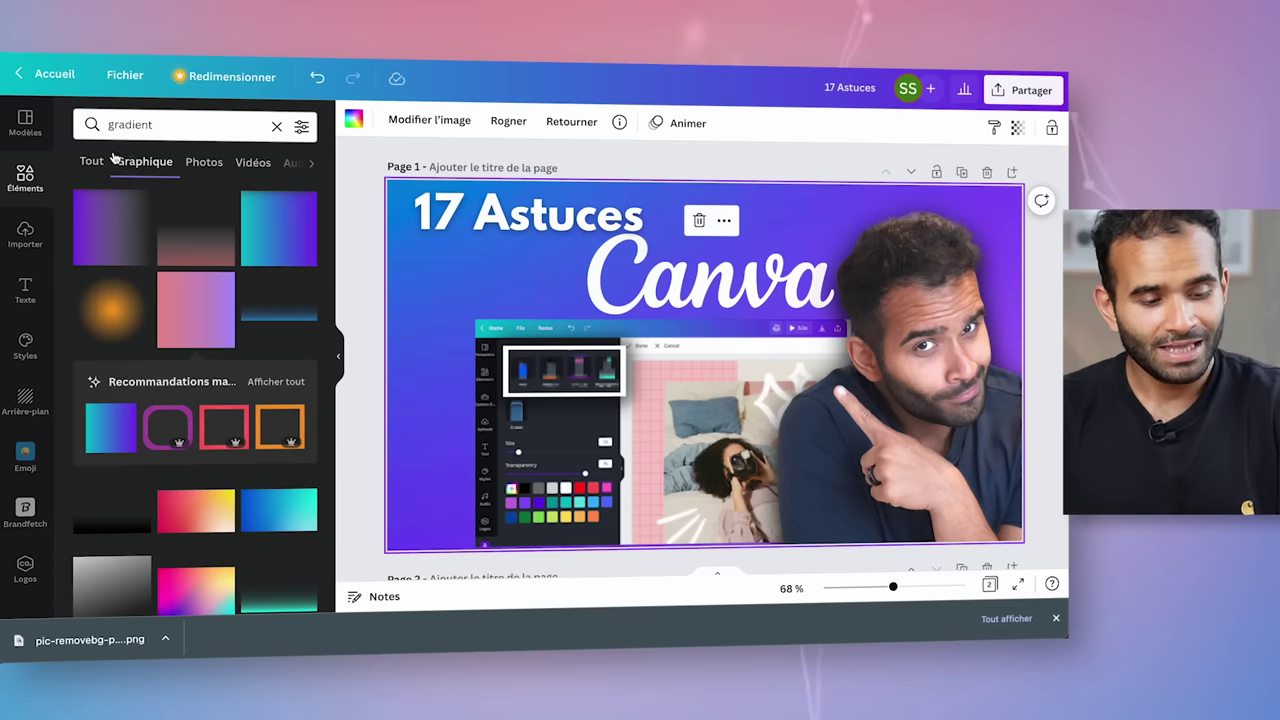
# - Search the elements library's graphics for "arrow"
pyautogui.click(128, 136)
pyautogui.write('arrow')
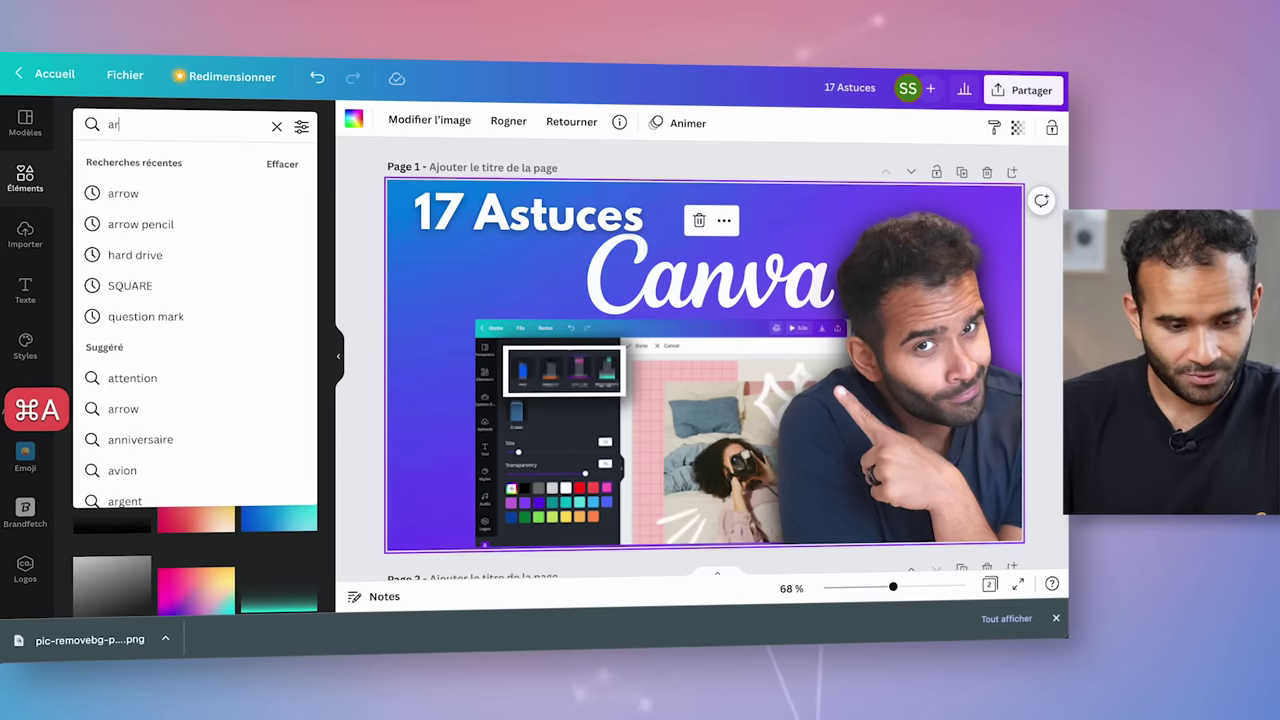
pyautogui.click(265, 200)
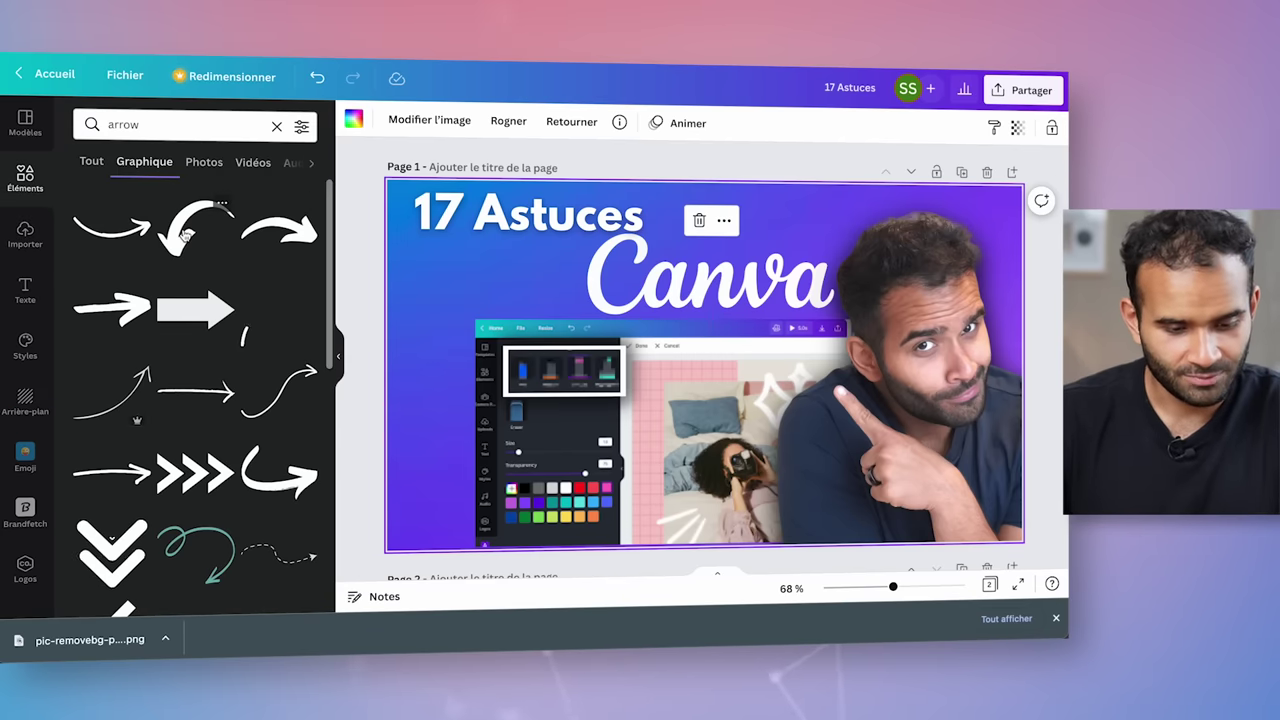
# - Add the curved white brush arrow to the thumbnail and delete it again
pyautogui.click(186, 234)
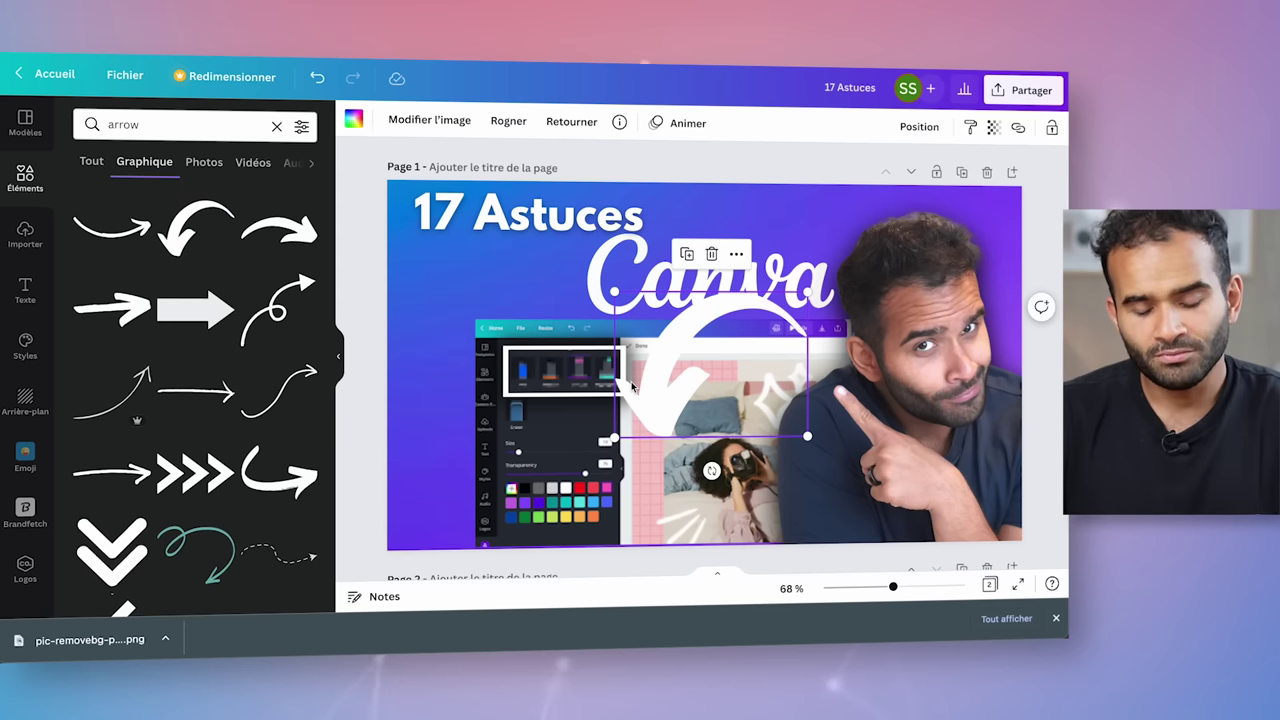
pyautogui.press('Delete')
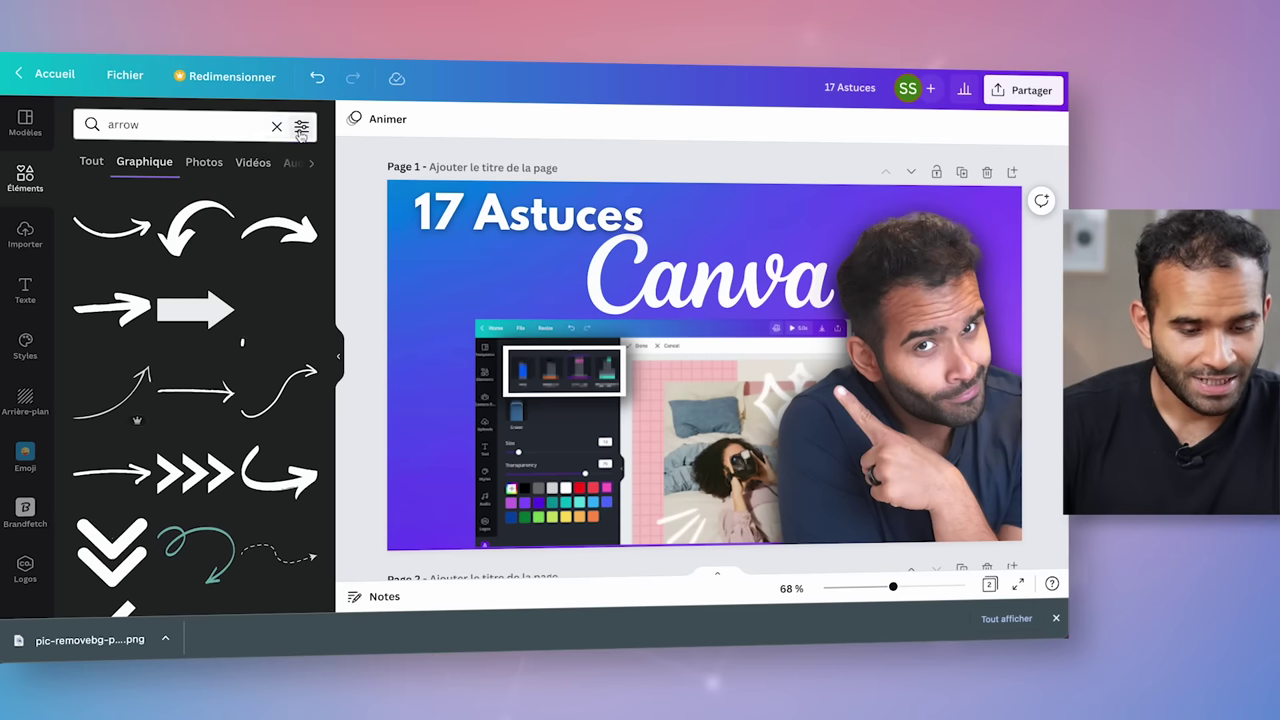
# - Filter the arrow graphics by colour, trying red, green and purple one after another
pyautogui.click(301, 128)
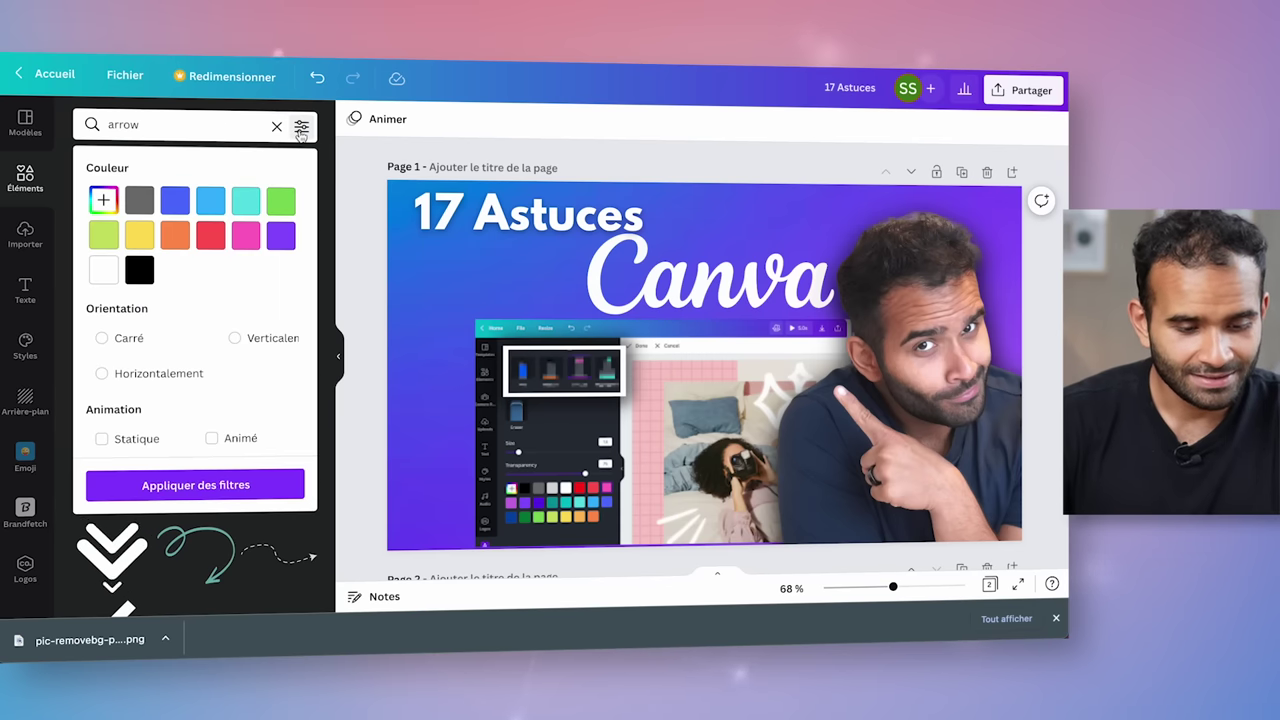
pyautogui.click(203, 236)
pyautogui.click(326, 213)
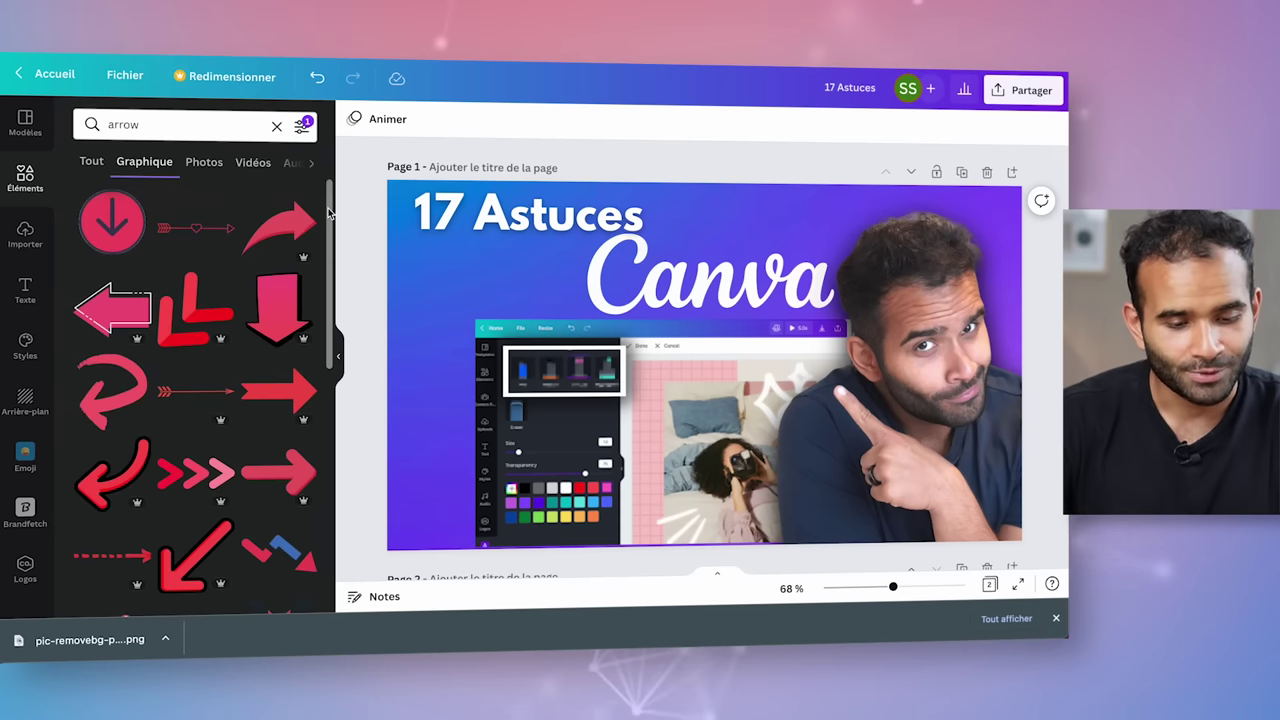
pyautogui.click(301, 124)
pyautogui.click(281, 201)
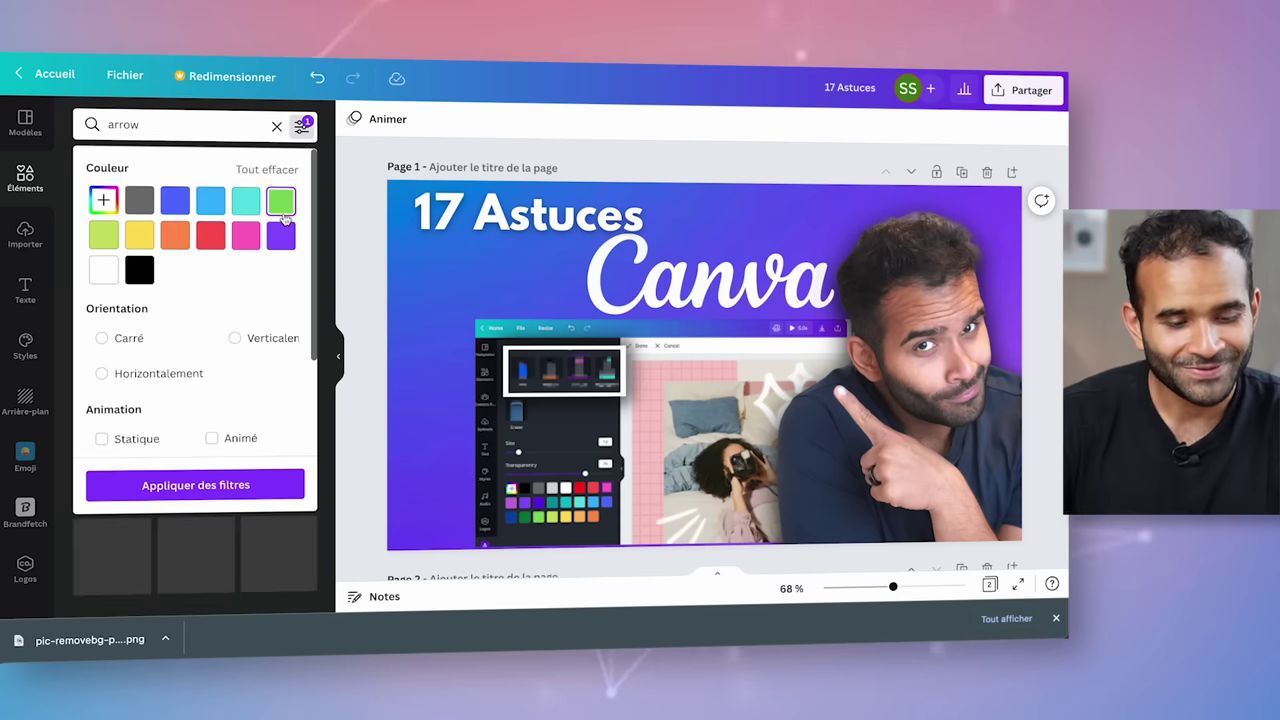
pyautogui.click(331, 212)
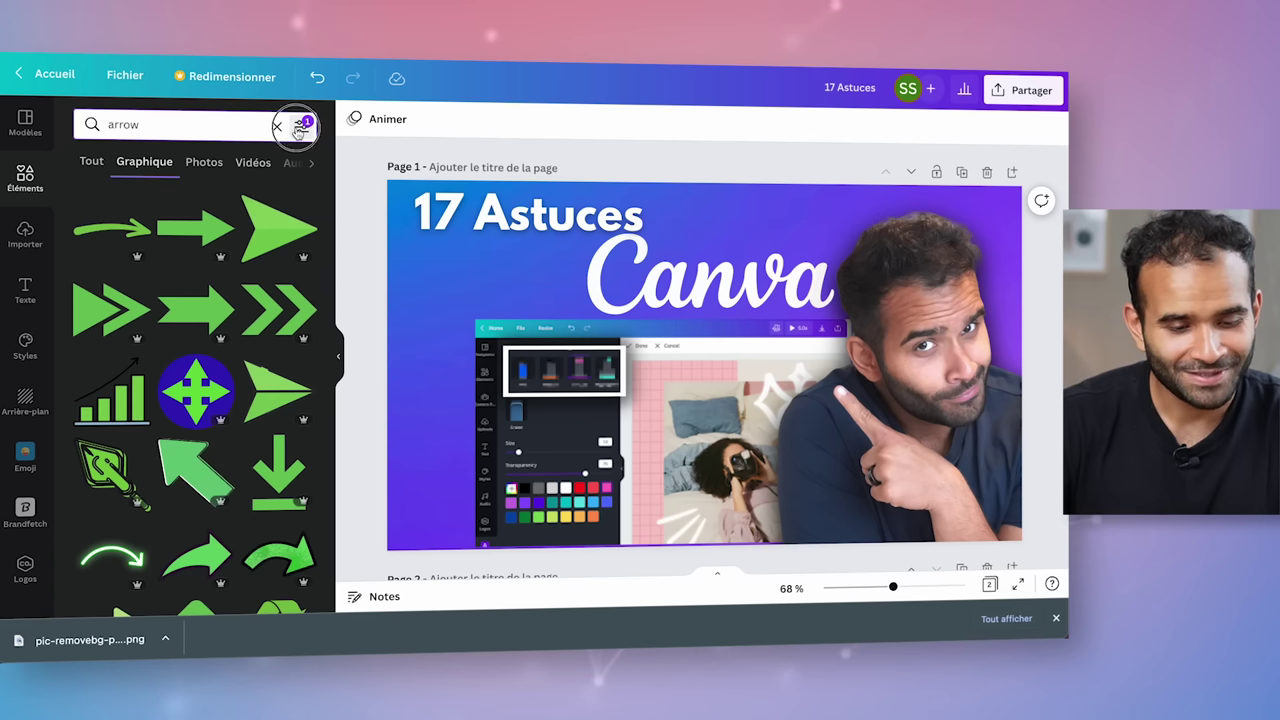
pyautogui.click(301, 124)
pyautogui.click(280, 248)
pyautogui.click(313, 187)
# - Set the colour filter of the arrow results to white
pyautogui.click(302, 124)
pyautogui.click(100, 270)
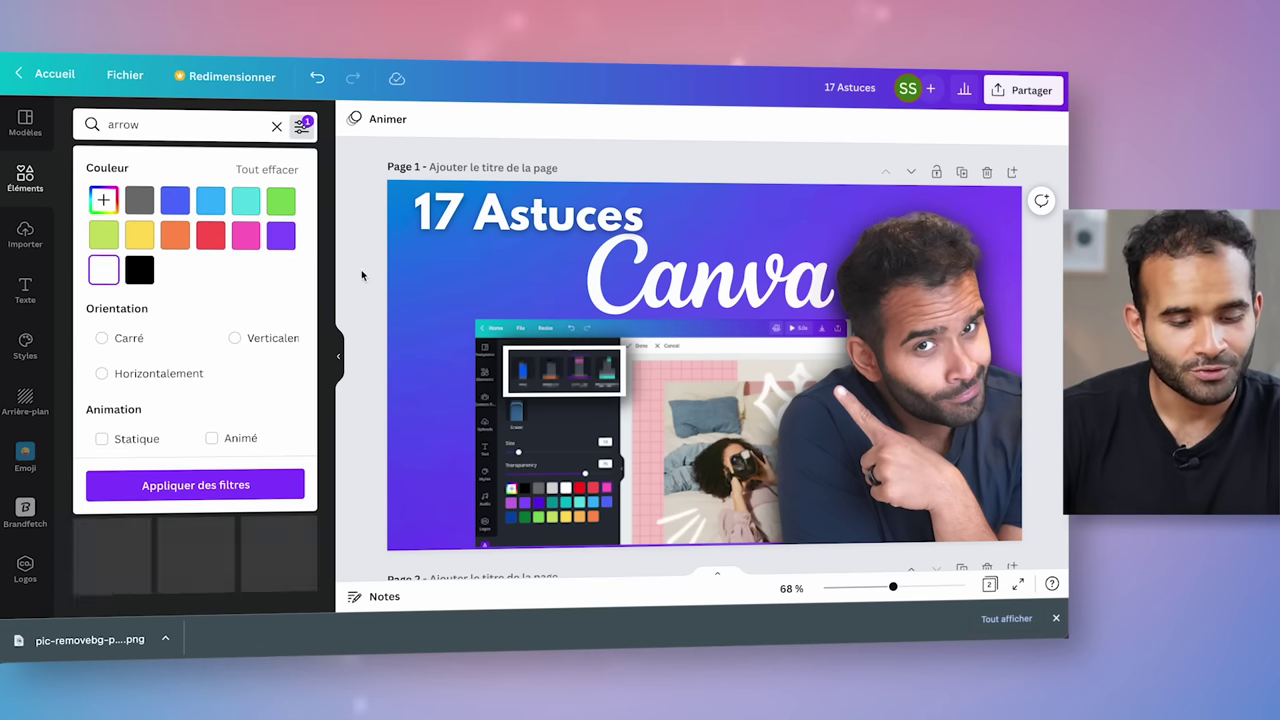
pyautogui.click(355, 272)
# - Add the curved white brush arrow to the thumbnail and rotate it to point up towards the portrait
pyautogui.click(186, 230)
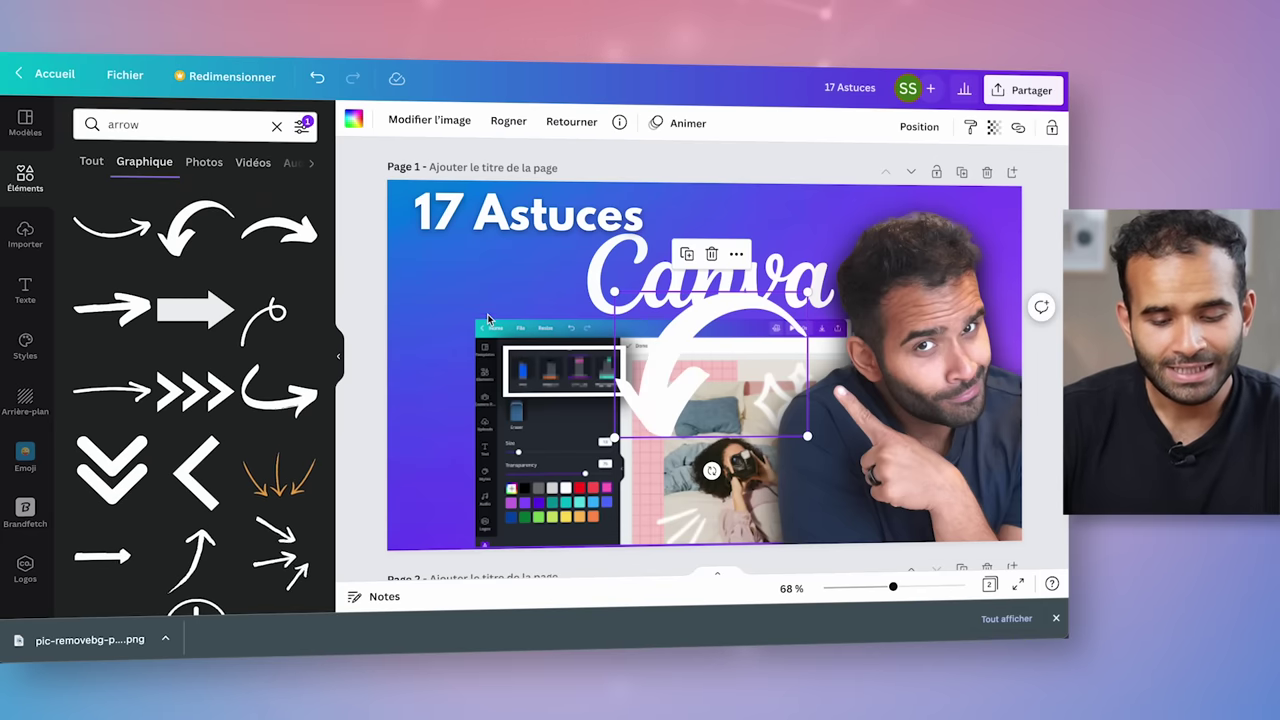
pyautogui.moveTo(711, 470); pyautogui.dragTo(766, 296)
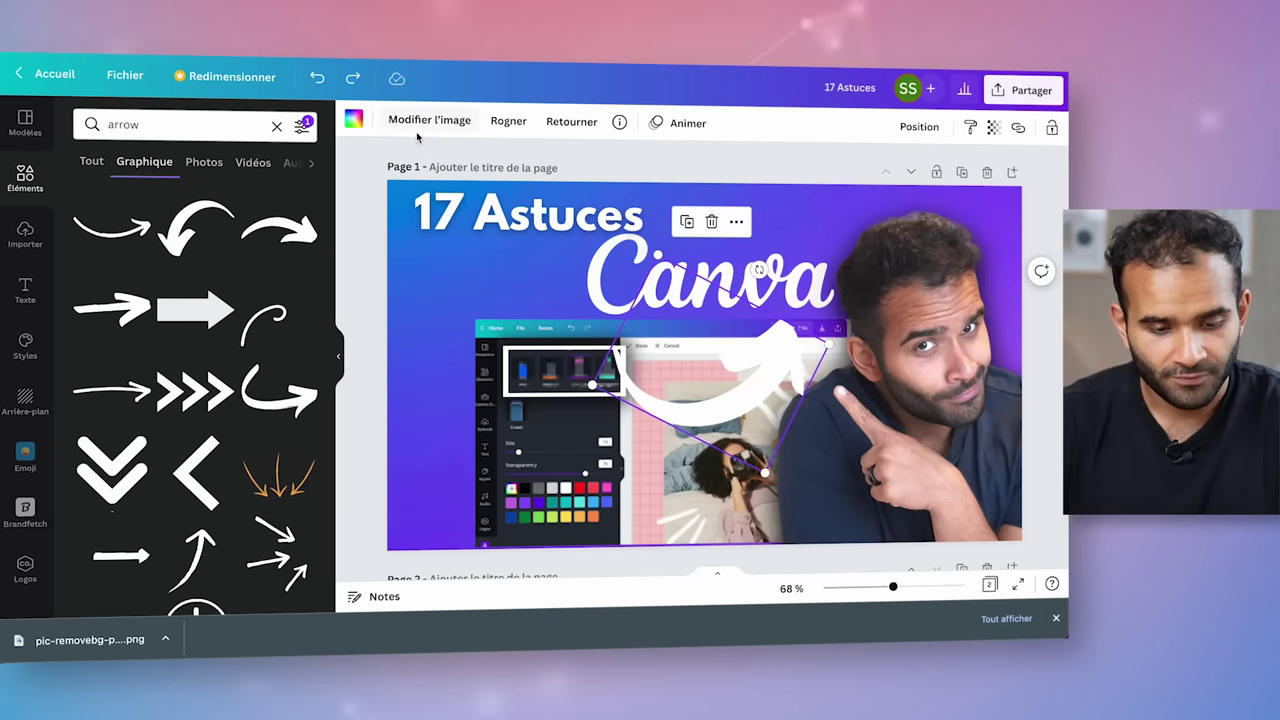
# - Recolour the brush arrow lime yellow and undo the colour change
pyautogui.click(355, 120)
pyautogui.click(217, 305)
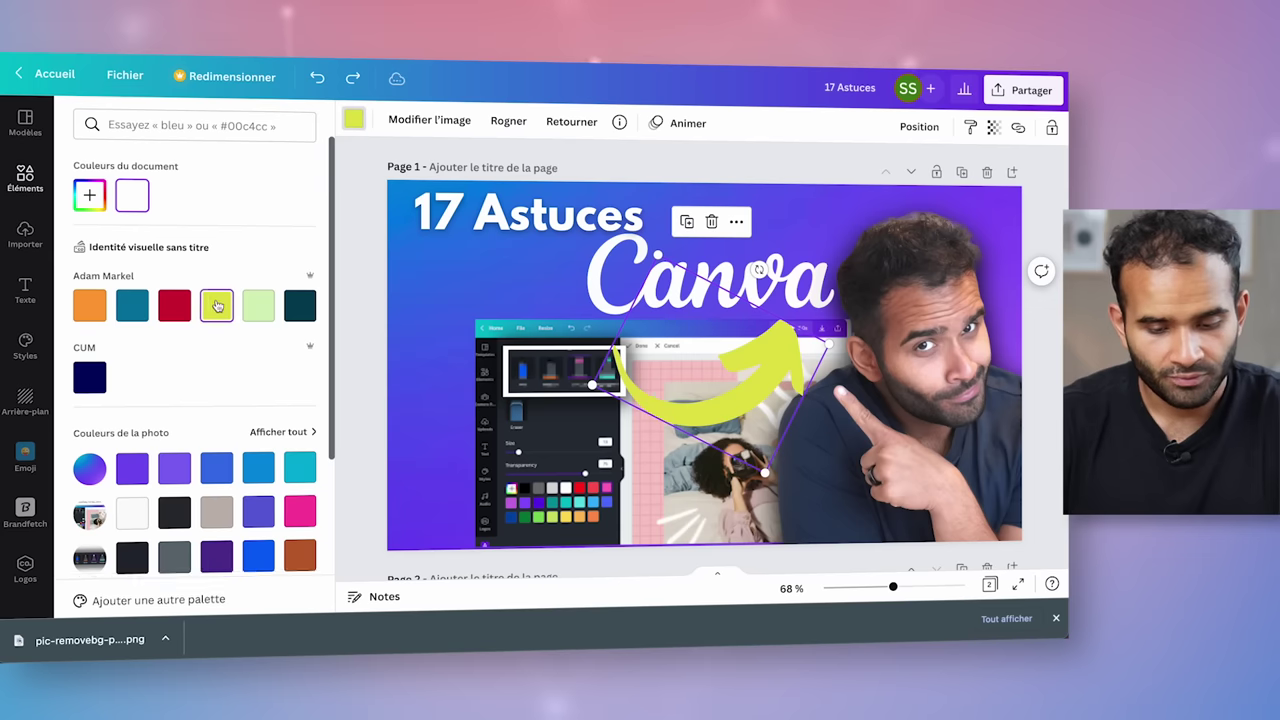
pyautogui.click(506, 364)
pyautogui.hotkey('ctrl', 'z')
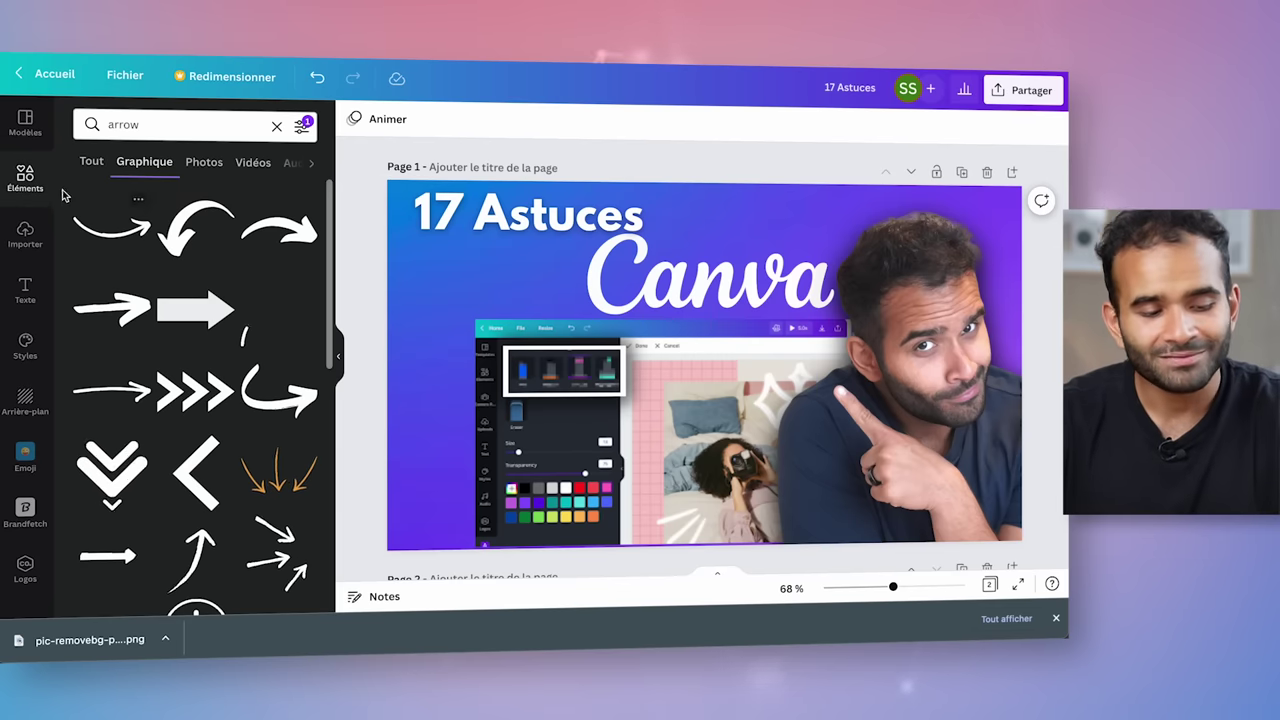
# - Return to the elements overview and move the curved white arrow over the left edge of the editor screenshot
pyautogui.click(10, 180)
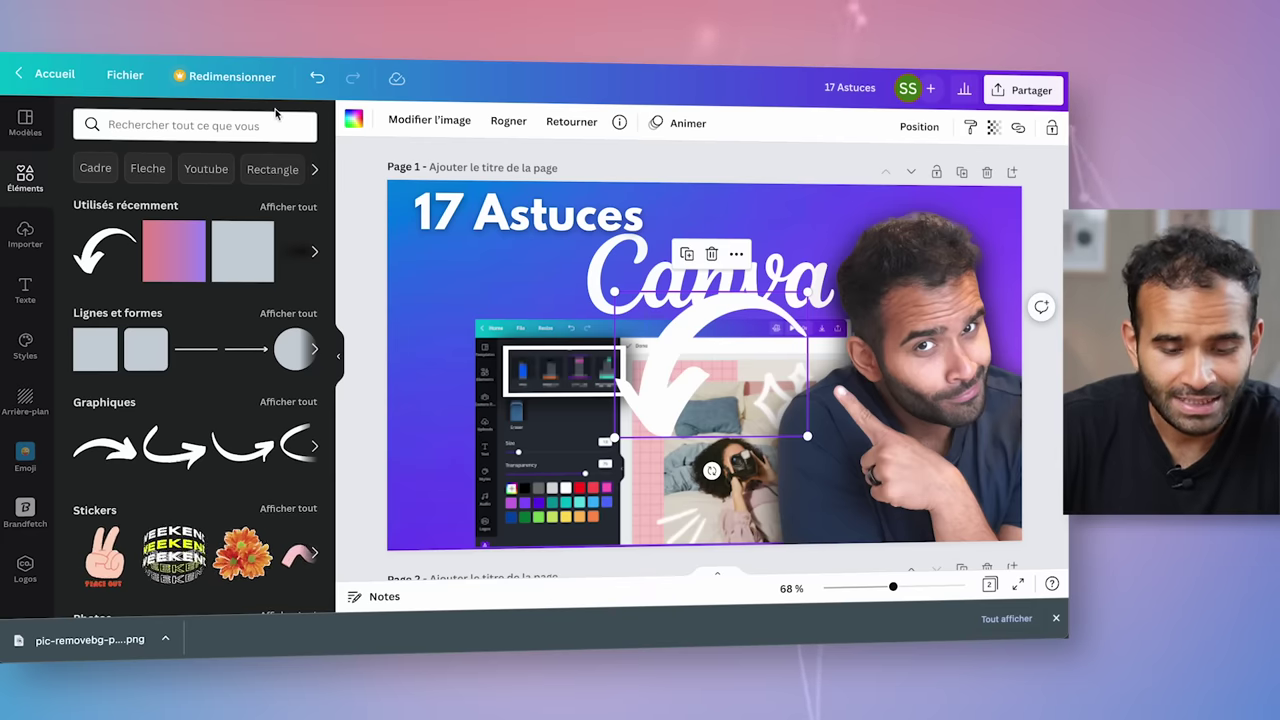
pyautogui.moveTo(655, 375); pyautogui.dragTo(415, 400)
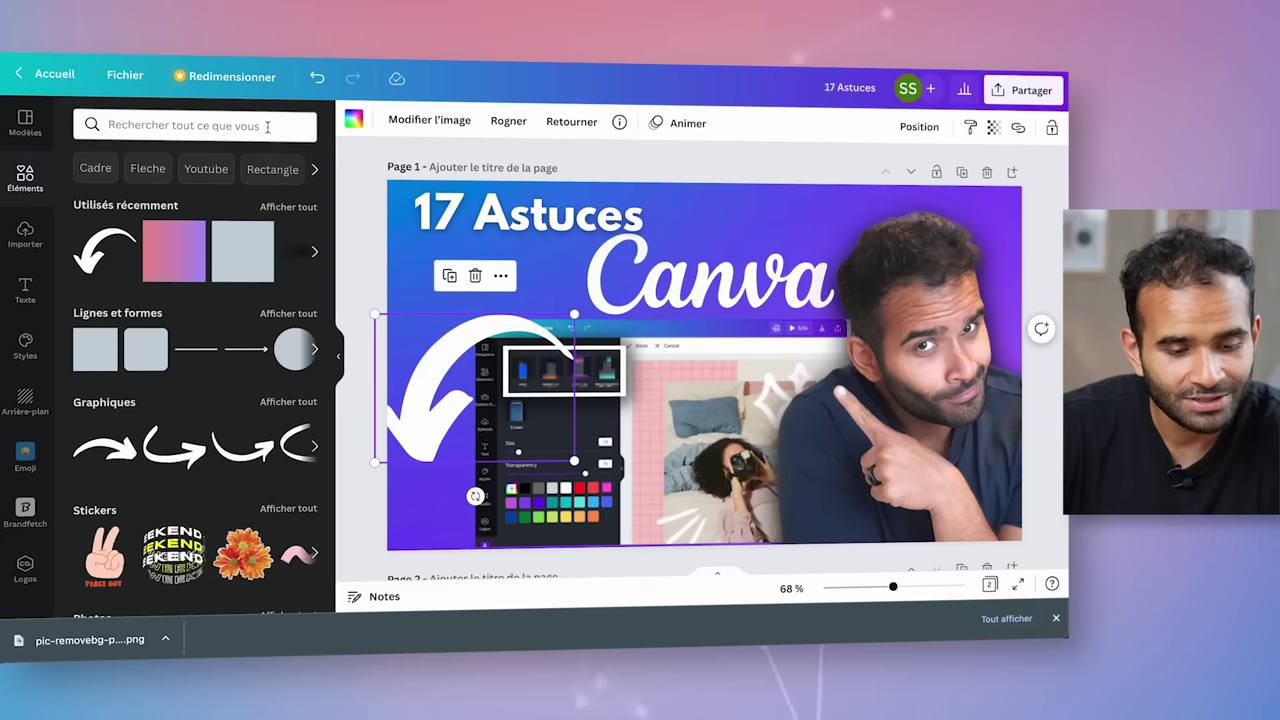
# - Search the elements library for "help"
pyautogui.click(267, 126)
pyautogui.write('hekp')
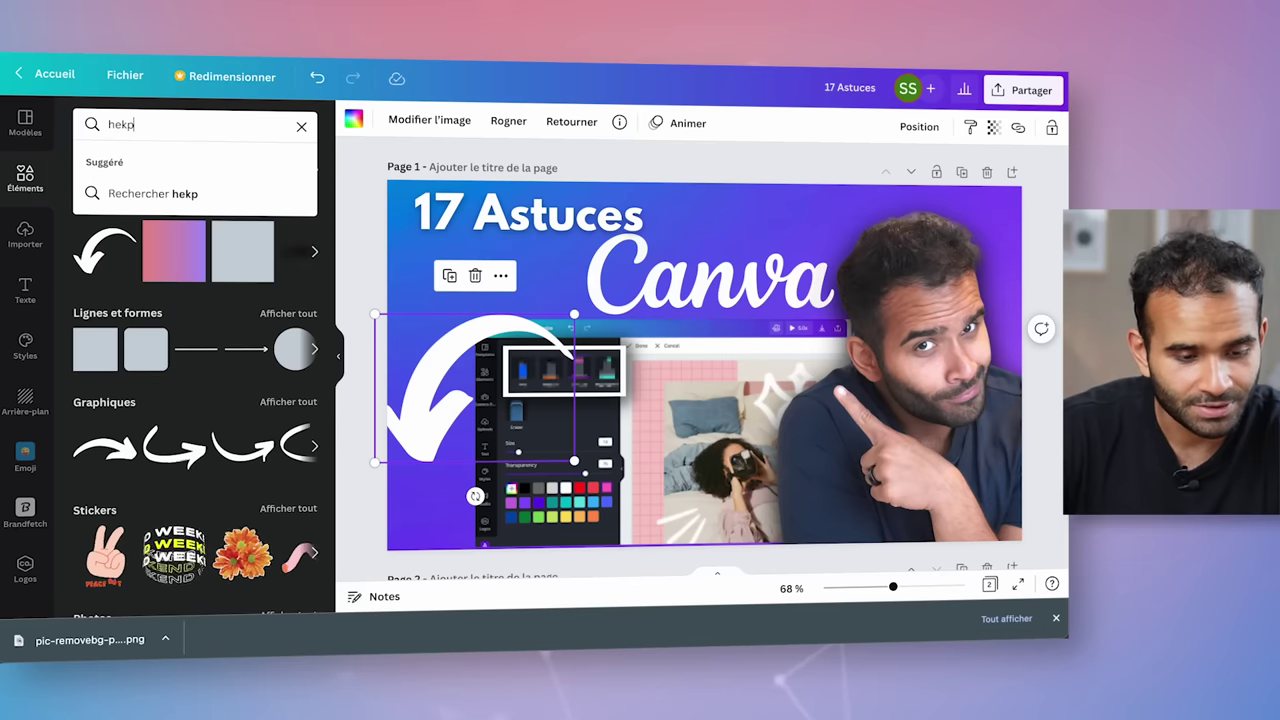
pyautogui.press('BackSpace')
pyautogui.write('lp')
pyautogui.press('Return')
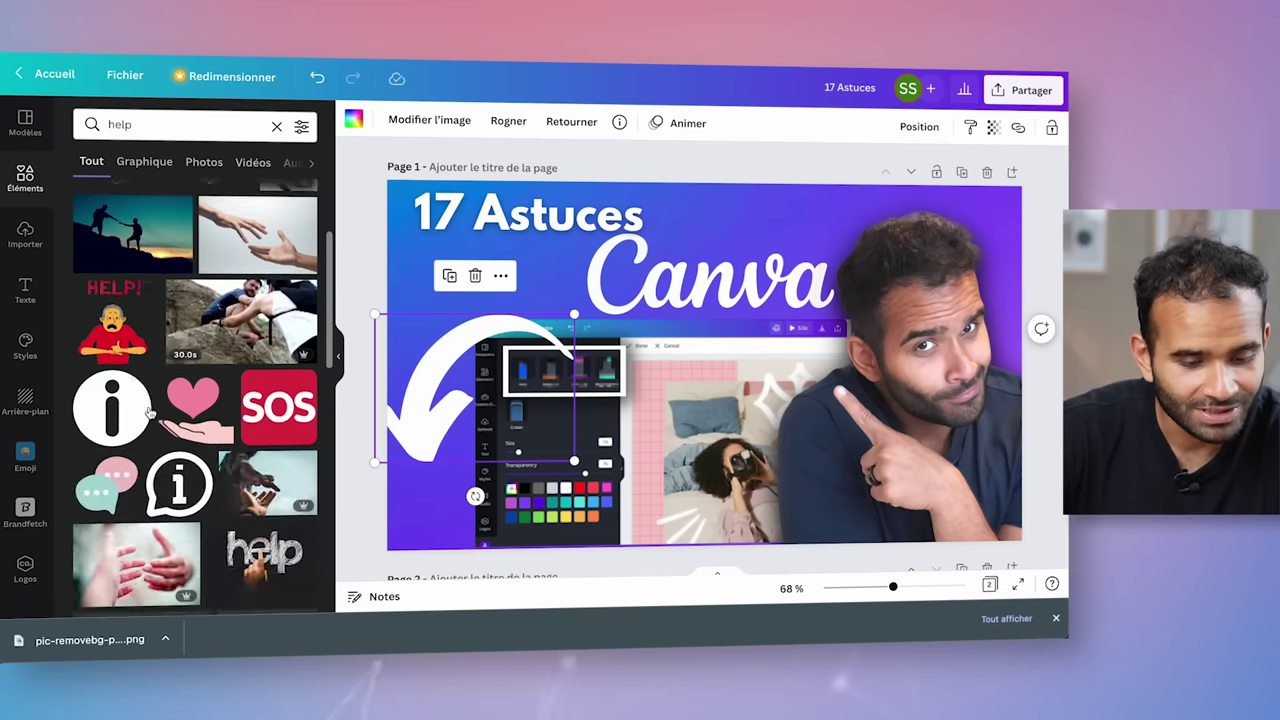
# - Filter the "help" results by red and clear the search again
pyautogui.click(302, 126)
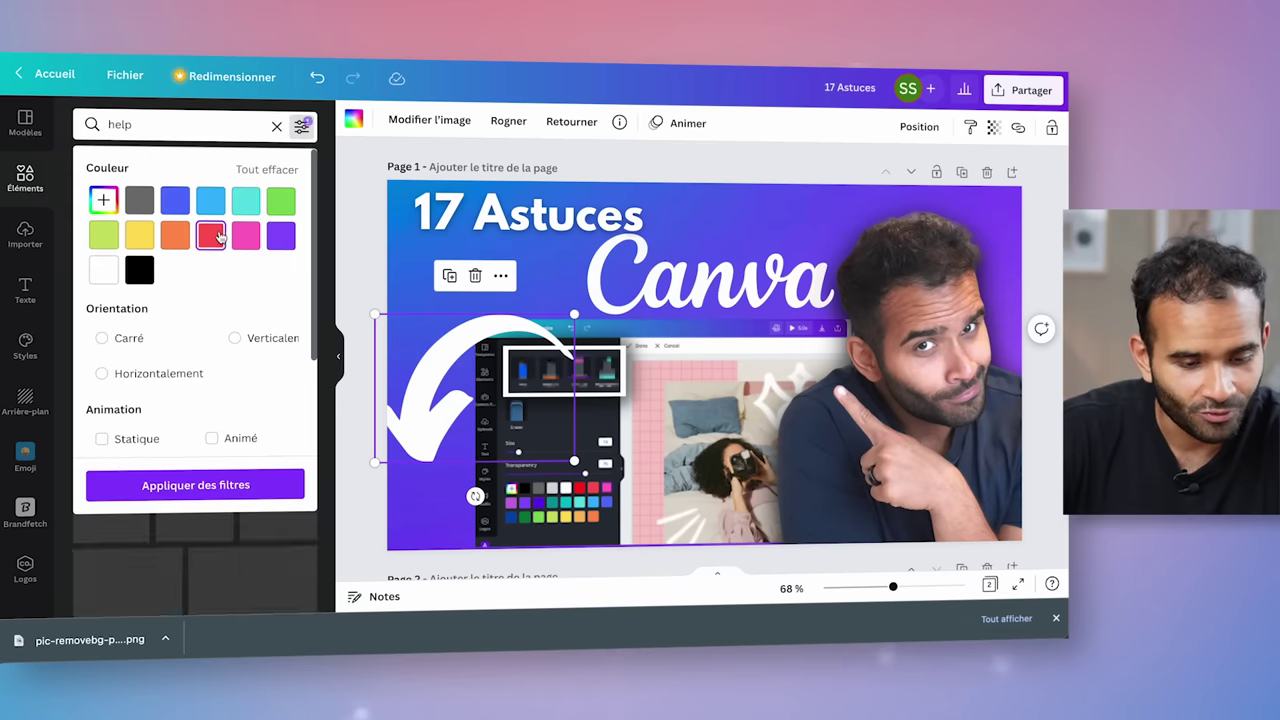
pyautogui.click(327, 318)
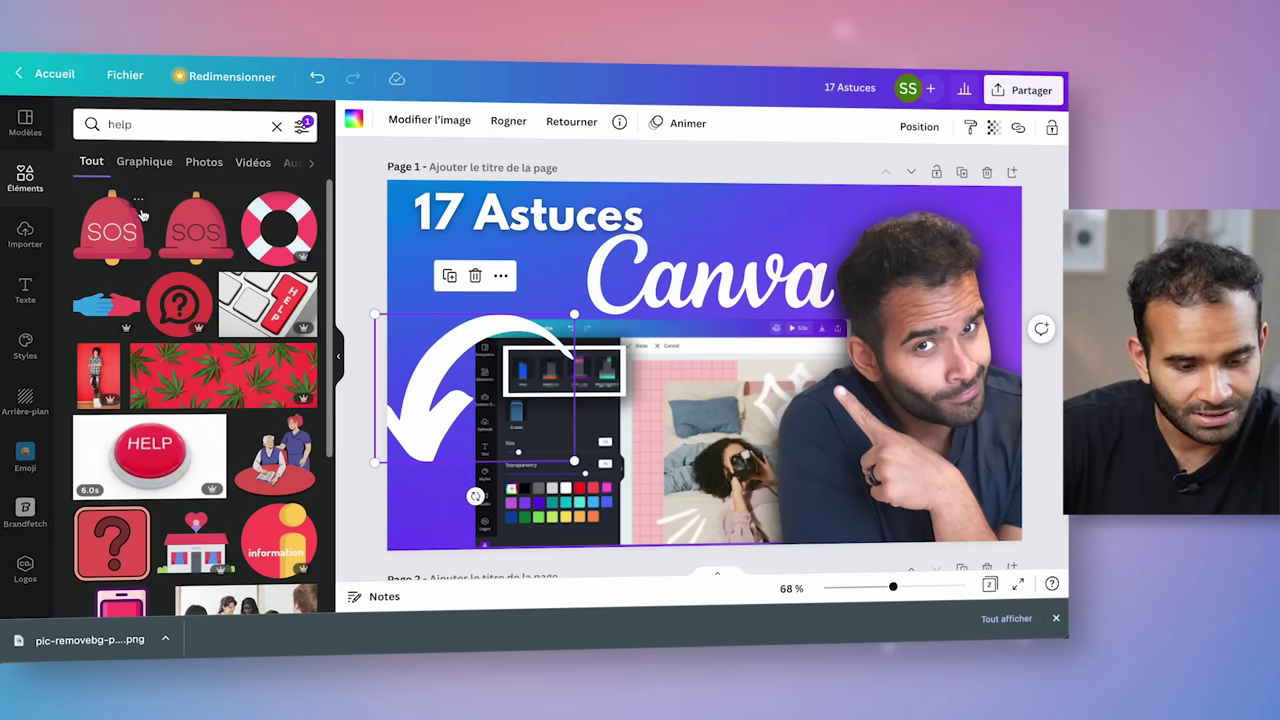
pyautogui.click(305, 126)
pyautogui.click(276, 125)
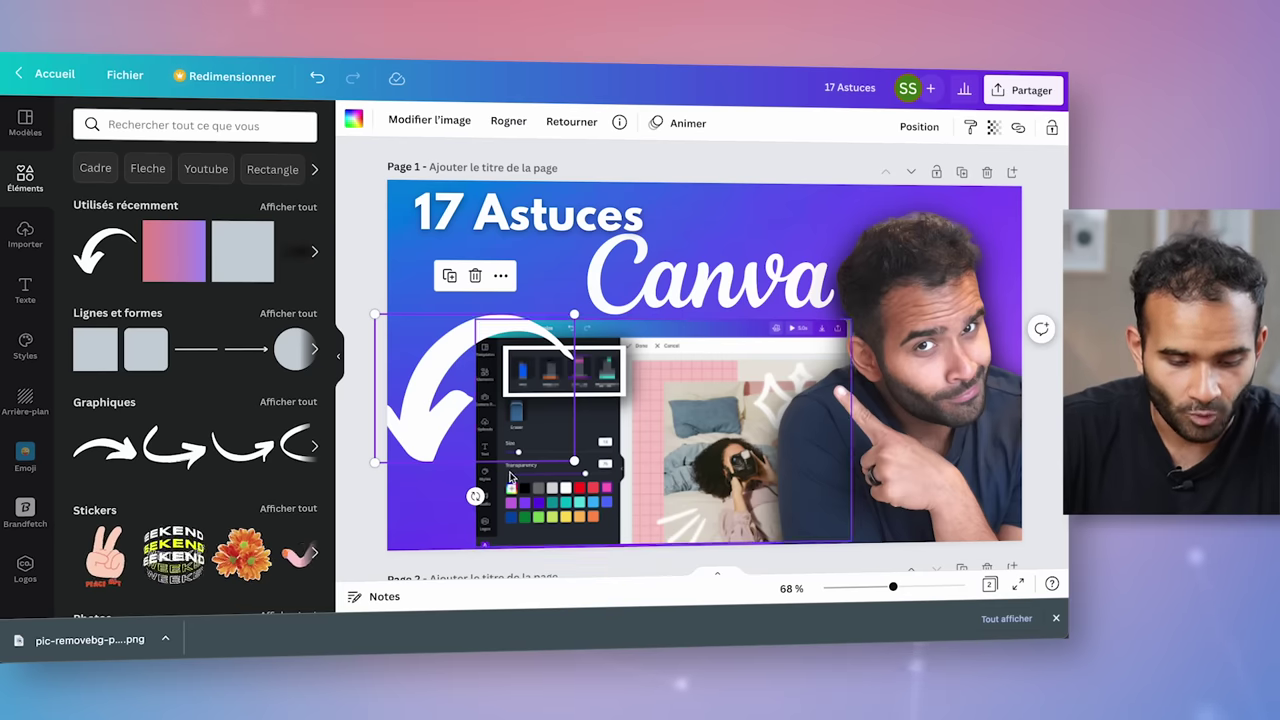
# - Rotate and resize the white arrow and place it beside the screenshot, pointing at the white-framed brush tools
pyautogui.moveTo(475, 496); pyautogui.dragTo(585, 390)
pyautogui.moveTo(549, 488); pyautogui.dragTo(476, 397)
pyautogui.moveTo(452, 325); pyautogui.dragTo(474, 330)
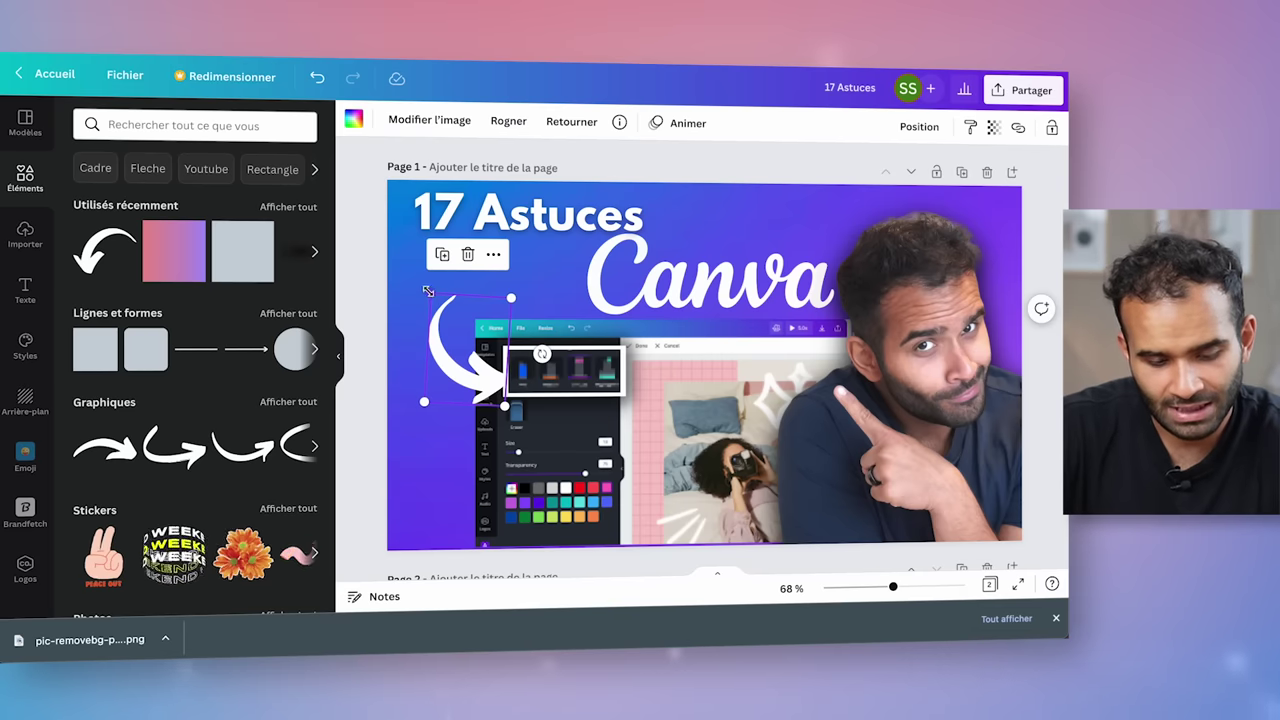
pyautogui.moveTo(428, 291); pyautogui.dragTo(408, 252)
pyautogui.moveTo(484, 380); pyautogui.dragTo(477, 377)
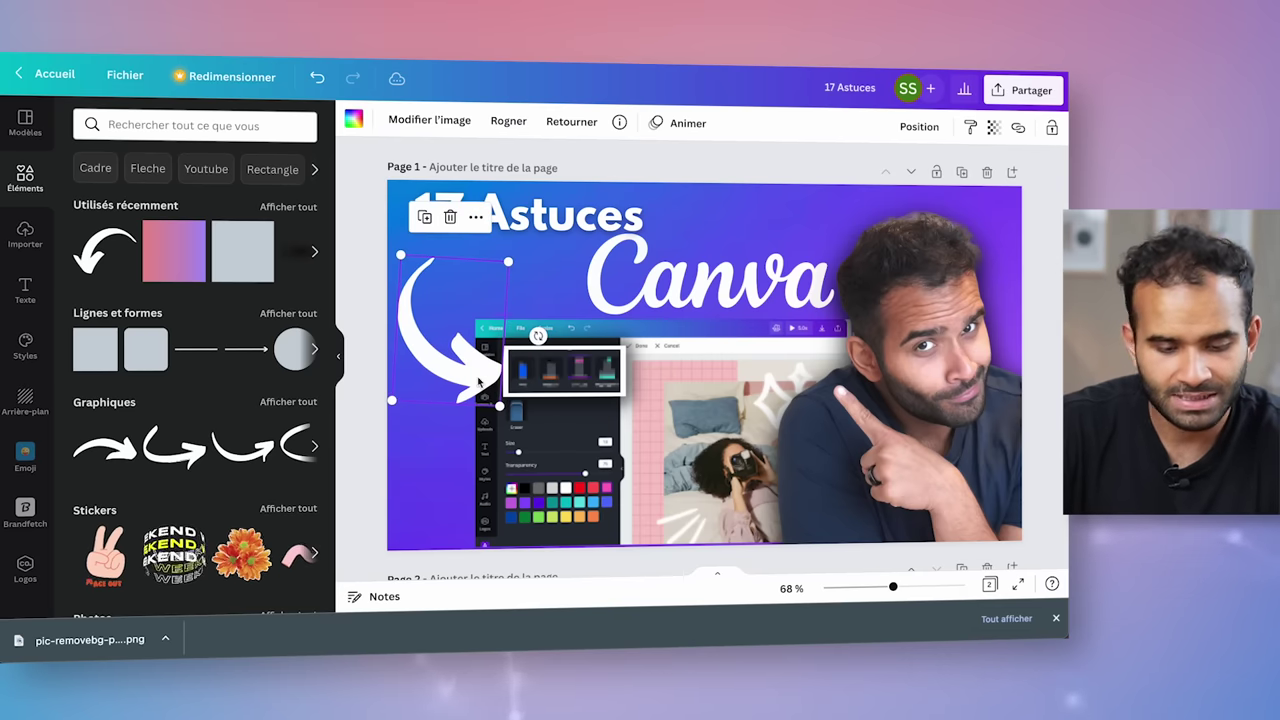
# - Move the editor screenshot aside and enlarge the brush-tool close-up together with its white frame
pyautogui.moveTo(653, 403); pyautogui.dragTo(598, 490)
pyautogui.click(578, 397)
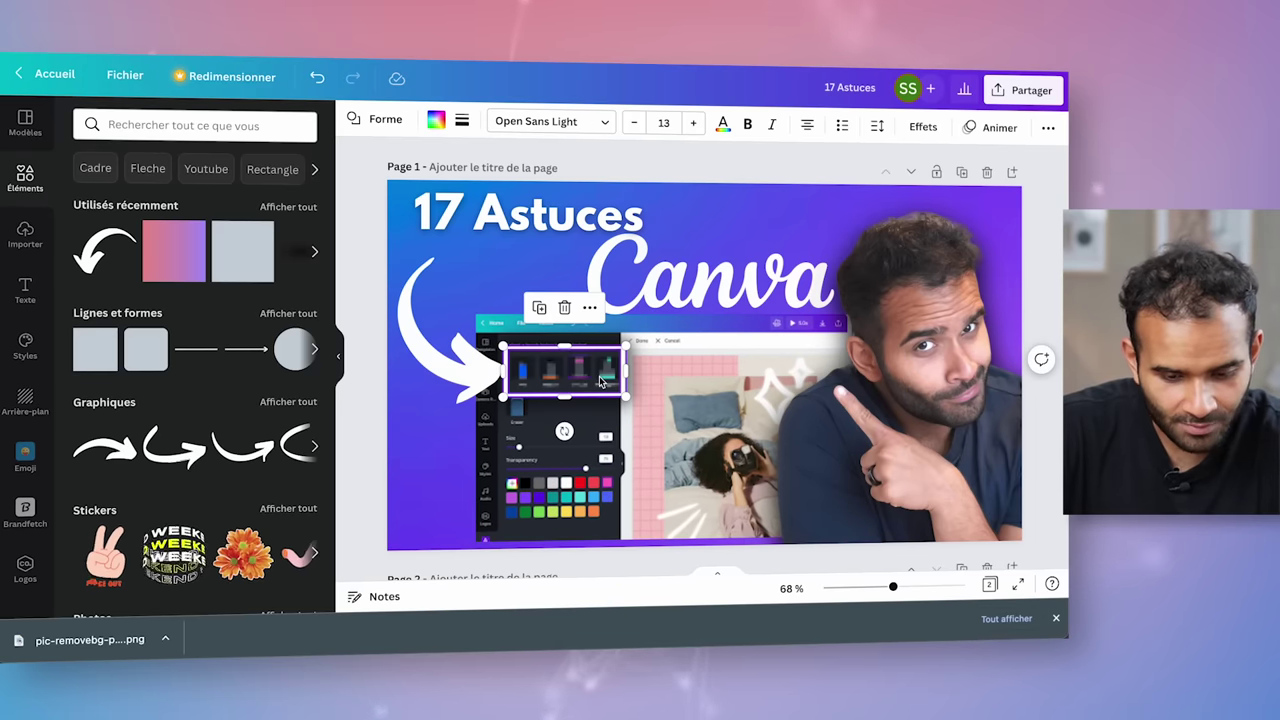
pyautogui.click(547, 466)
pyautogui.moveTo(547, 466); pyautogui.dragTo(697, 471)
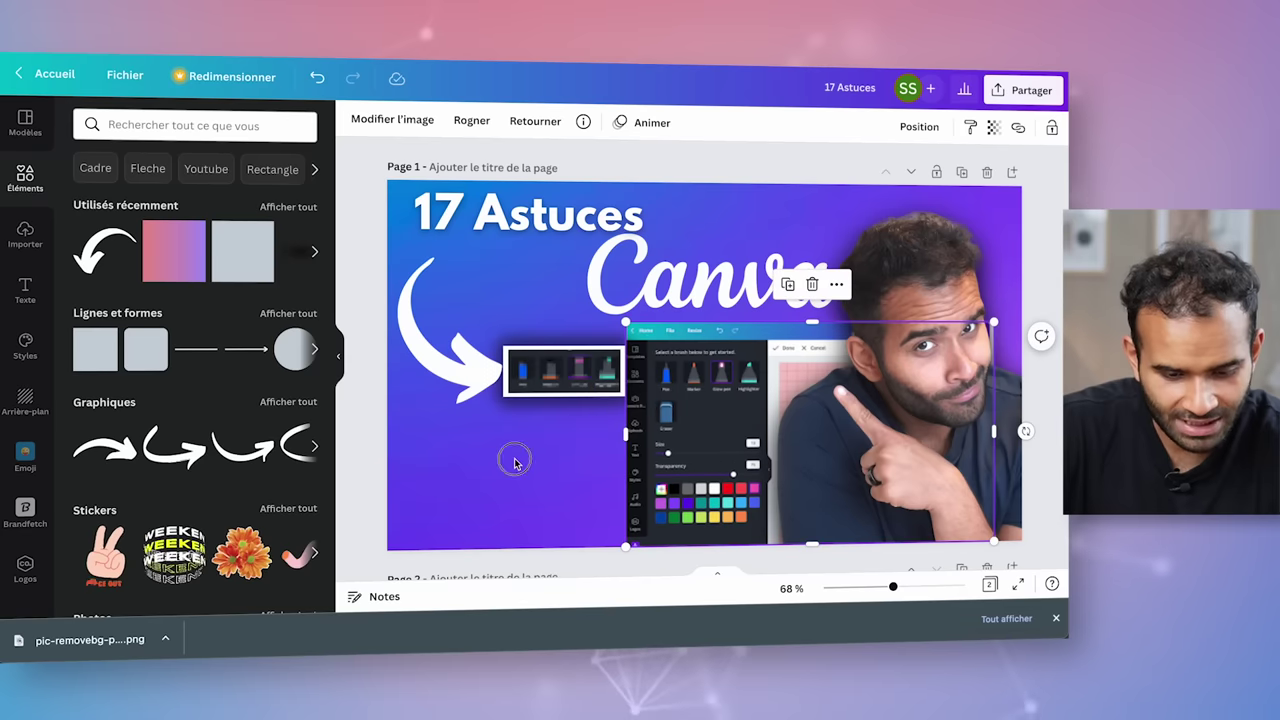
pyautogui.click(547, 393)
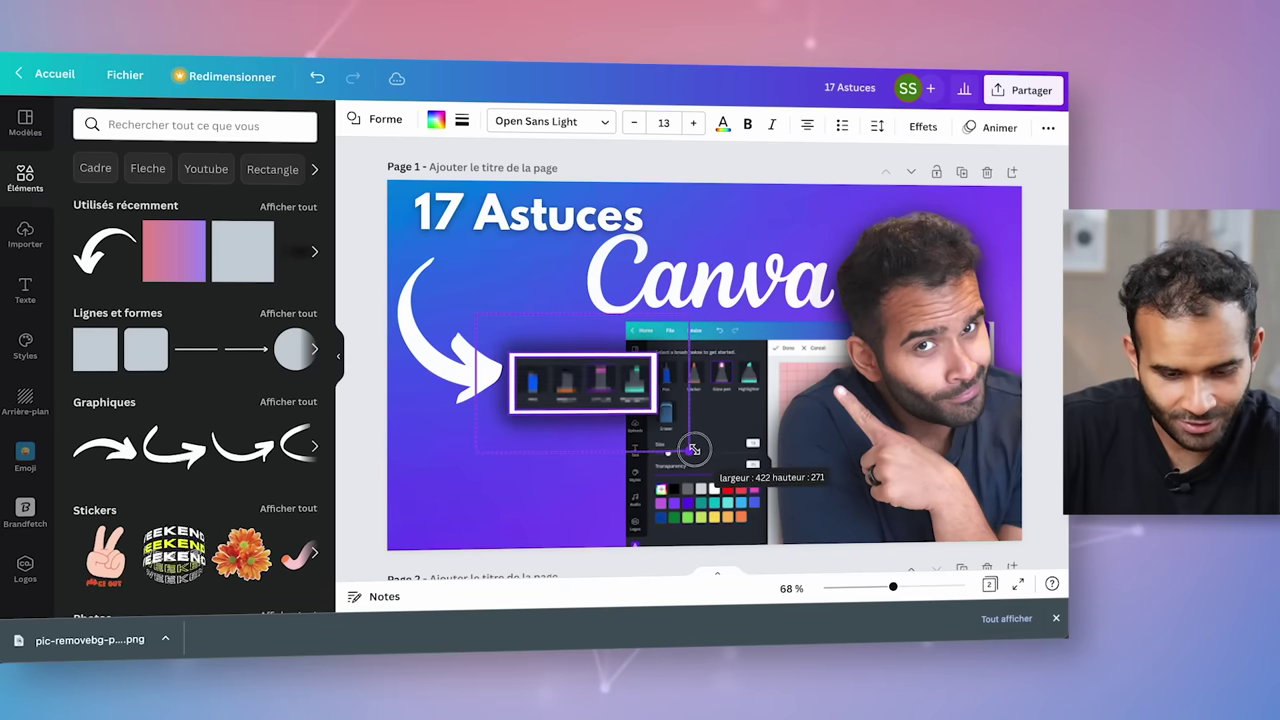
pyautogui.click(686, 451)
# - Move the editor screenshot back behind the framed close-up, slightly lower, and shift the arrow tip against the frame
pyautogui.moveTo(686, 451); pyautogui.dragTo(551, 497)
pyautogui.moveTo(438, 335); pyautogui.dragTo(444, 352)
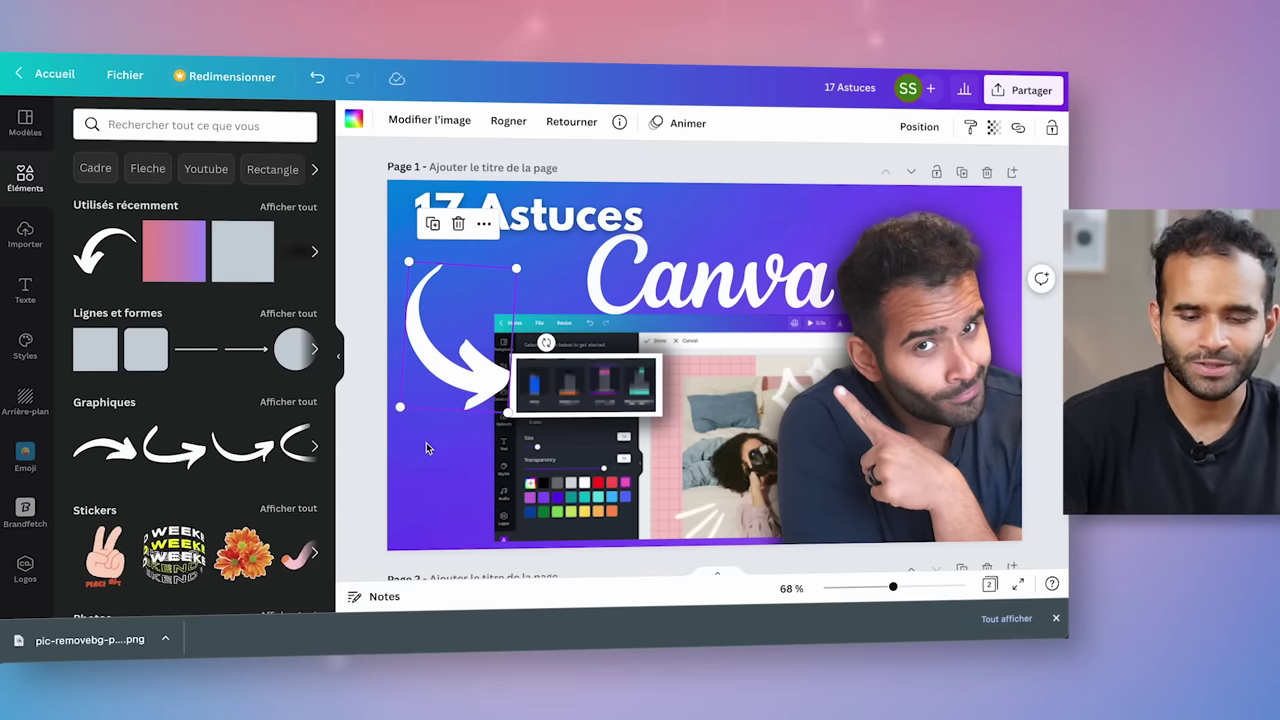
pyautogui.click(576, 488)
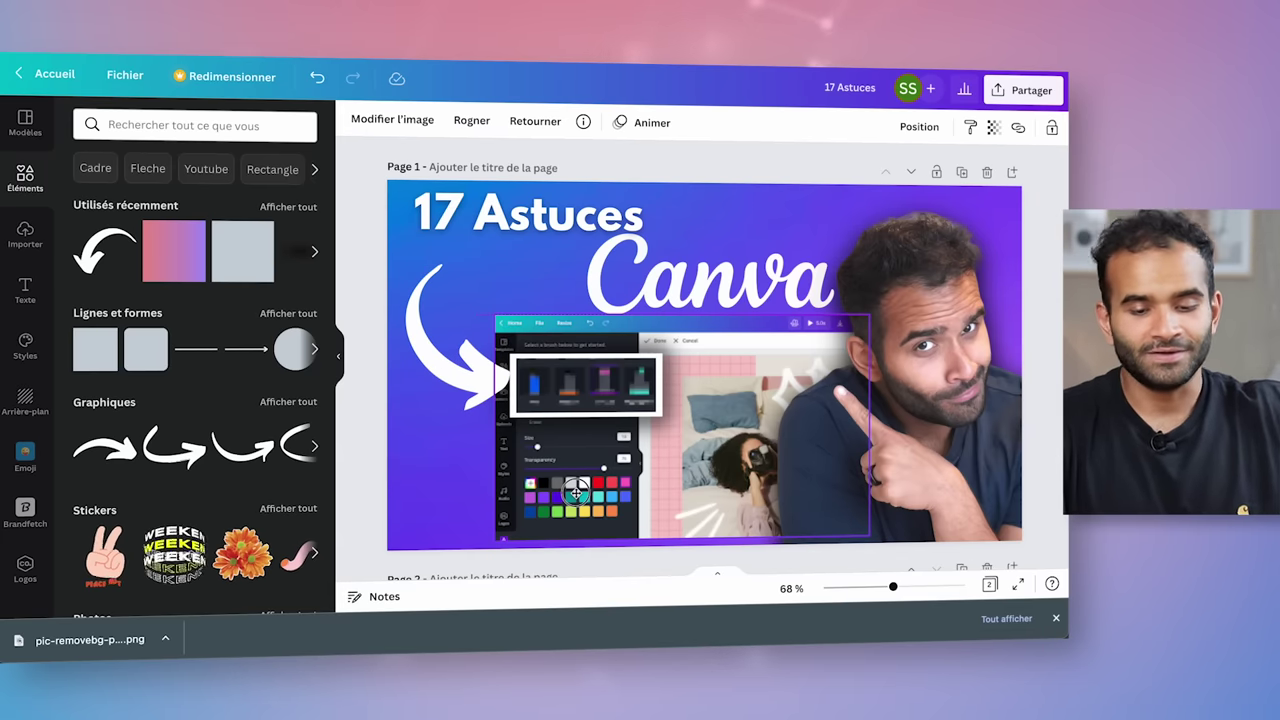
pyautogui.moveTo(556, 498); pyautogui.dragTo(556, 511)
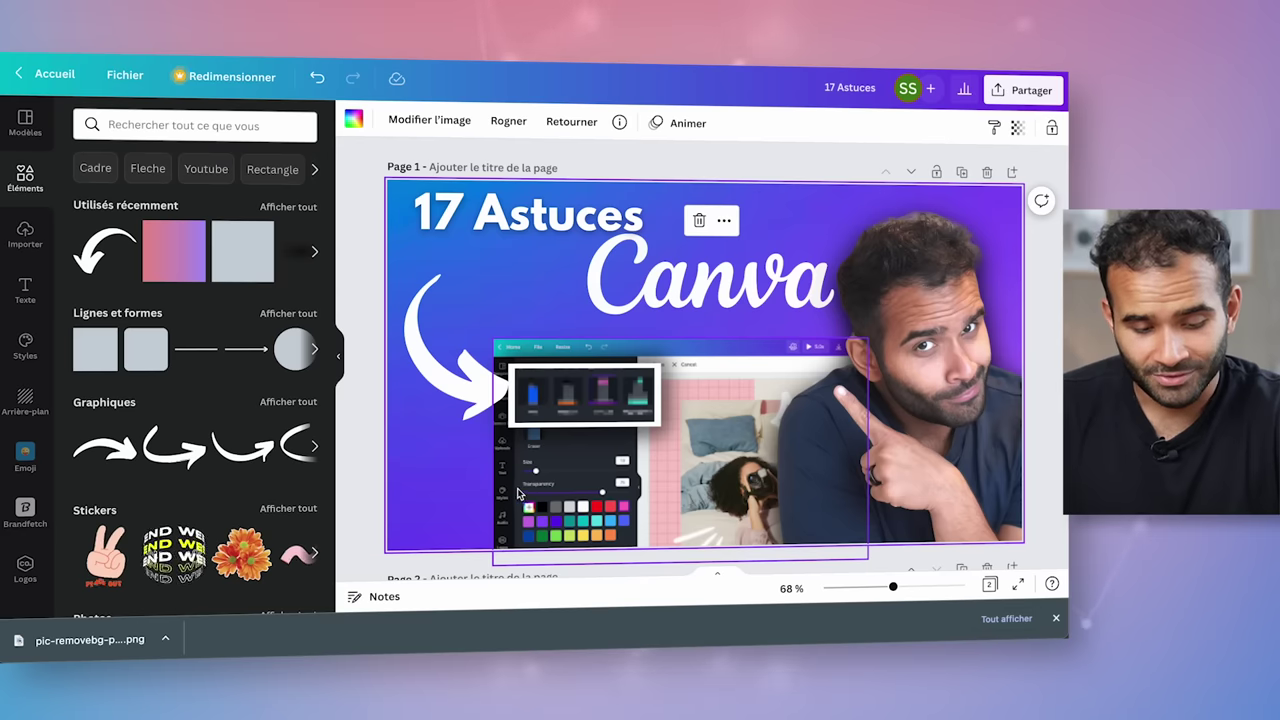
# - Move the editor screenshot aside and group the brush-tool close-up with its white frame
pyautogui.moveTo(578, 470); pyautogui.dragTo(670, 493)
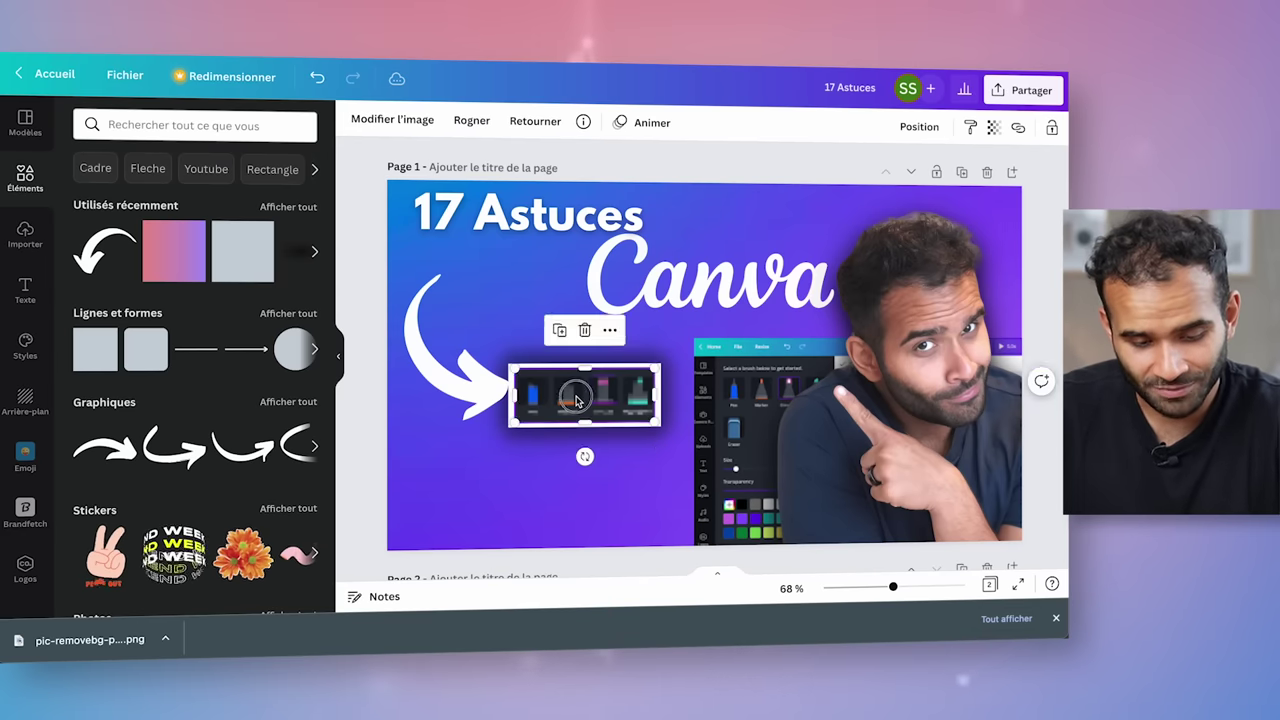
pyautogui.moveTo(524, 384); pyautogui.dragTo(467, 333)
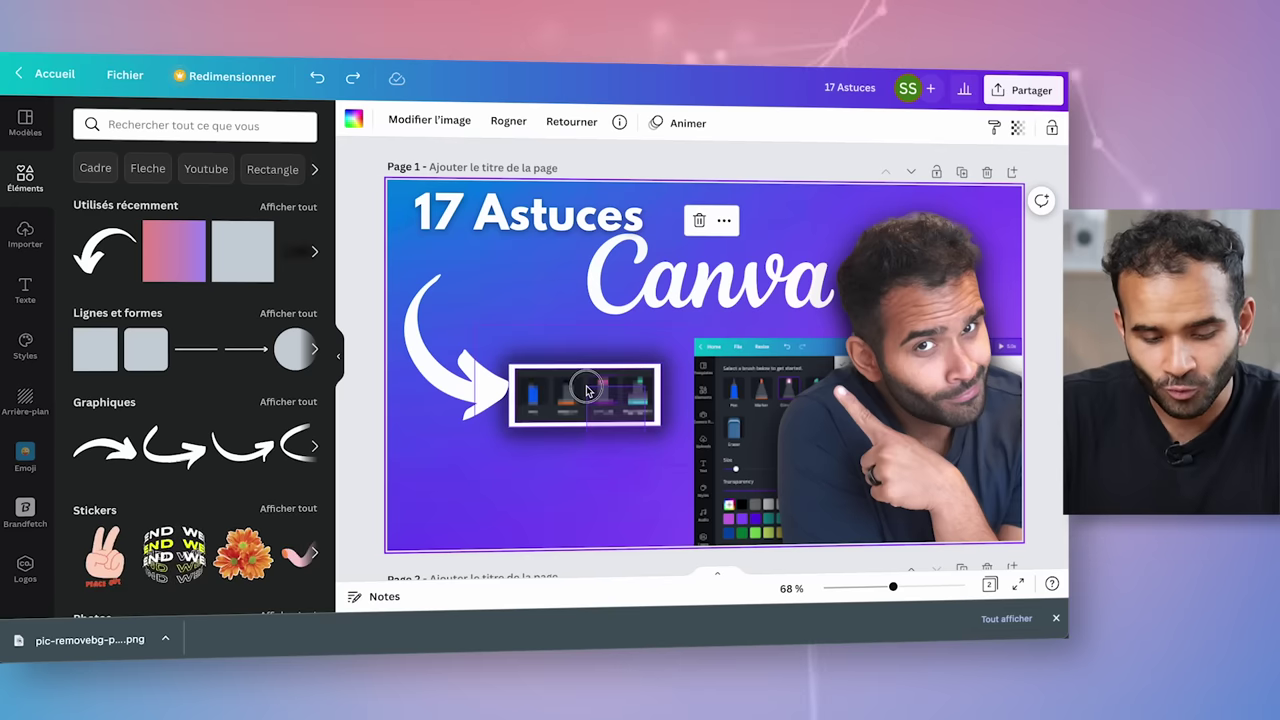
pyautogui.keyDown('shift'); pyautogui.click(588, 390); pyautogui.keyUp('shift')
pyautogui.rightClick(589, 390)
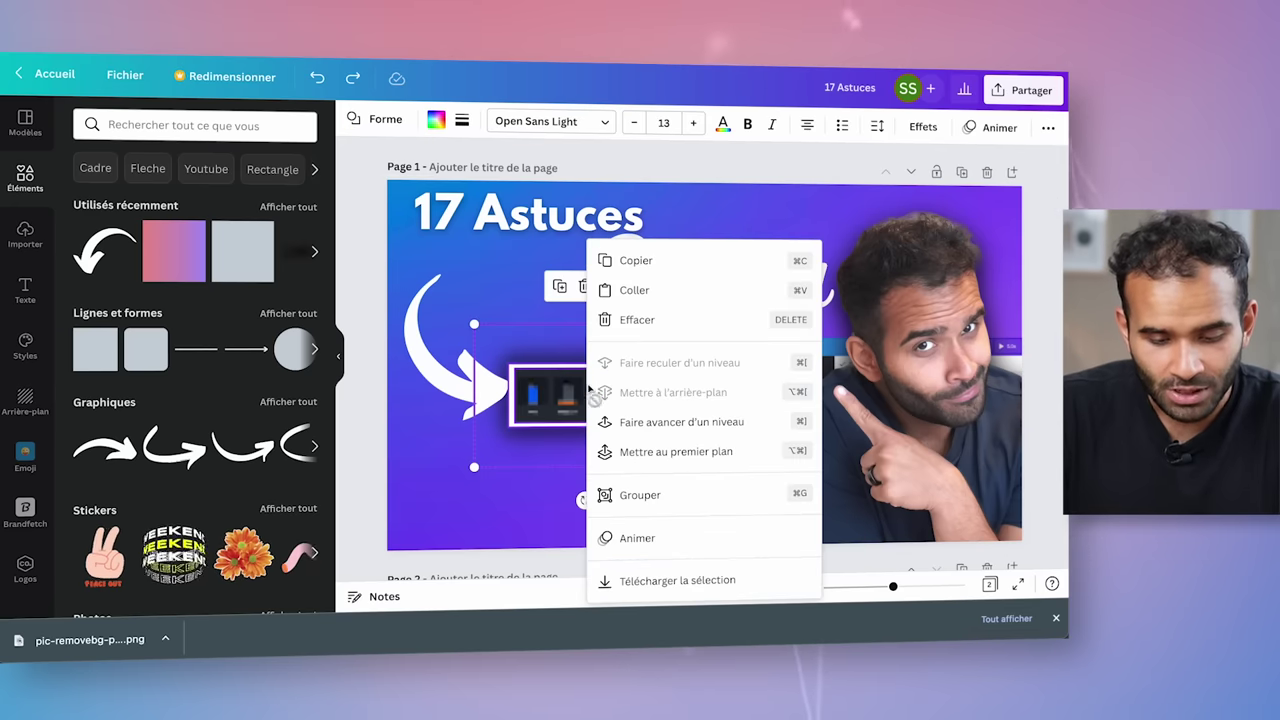
pyautogui.click(642, 492)
# - Move the editor screenshot back behind the grouped close-up and nudge the close-up next to the arrow tip
pyautogui.click(543, 491)
pyautogui.click(660, 449)
pyautogui.moveTo(660, 449)
pyautogui.mouseDown()
pyautogui.moveTo(511, 511)
pyautogui.moveTo(478, 511)
pyautogui.mouseUp()
pyautogui.moveTo(555, 373)
pyautogui.mouseDown()
pyautogui.moveTo(705, 386)
pyautogui.moveTo(905, 312)
pyautogui.moveTo(557, 390)
pyautogui.mouseUp()
pyautogui.click(419, 492)
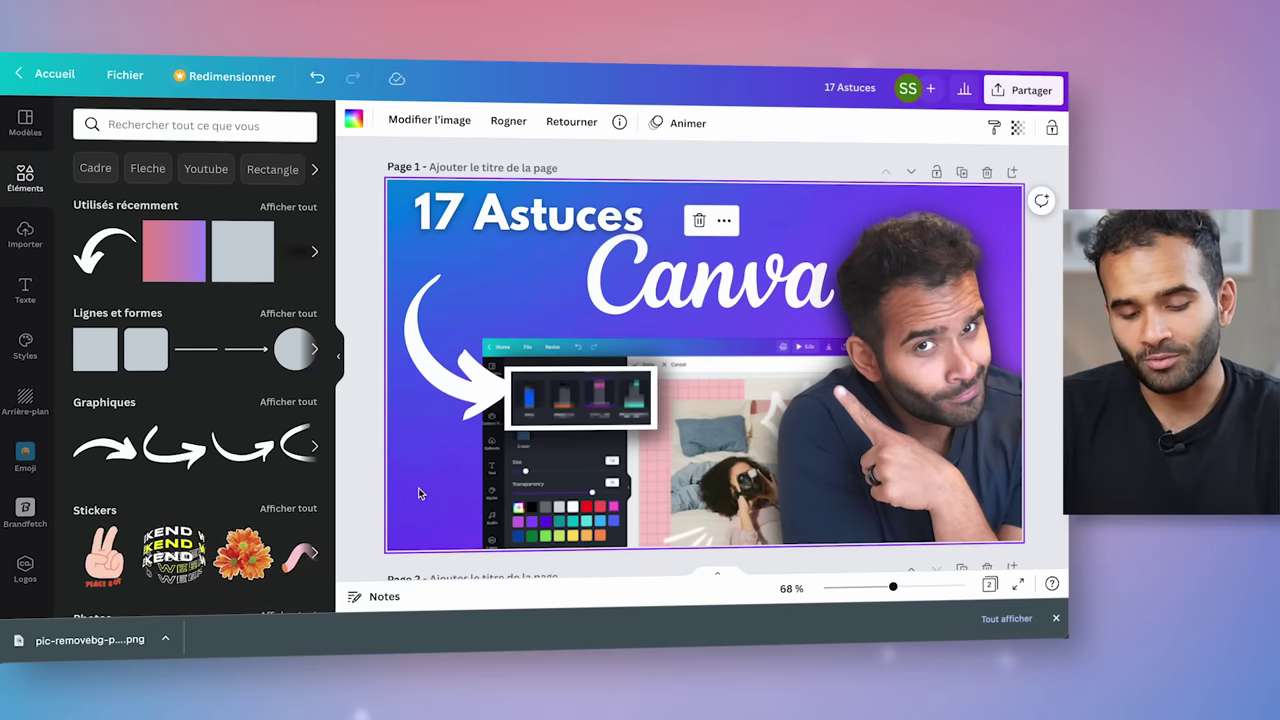
# - Move the portrait away from its dark shadow and undo the move
pyautogui.click(880, 383)
pyautogui.moveTo(880, 383); pyautogui.dragTo(723, 383)
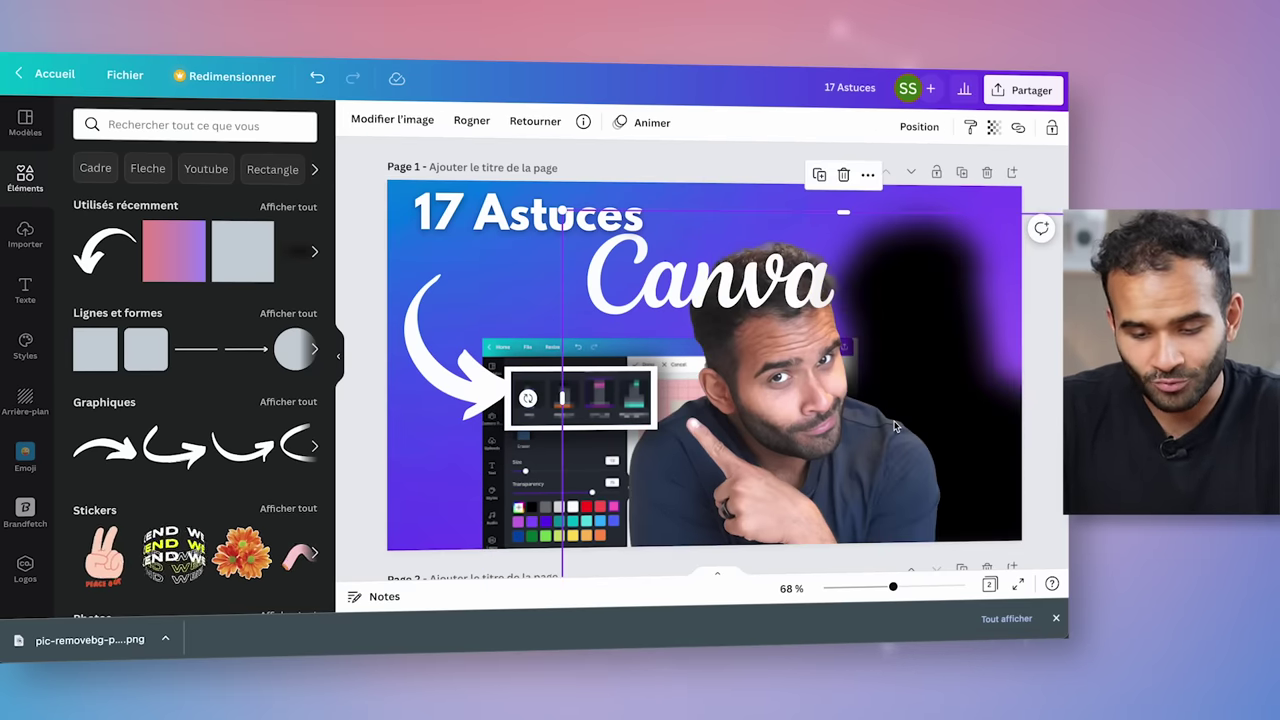
pyautogui.hotkey('ctrl', 'z')
# - Group the portrait with its shadow and shift the group slightly to the right
pyautogui.click(1054, 336)
pyautogui.rightClick(944, 316)
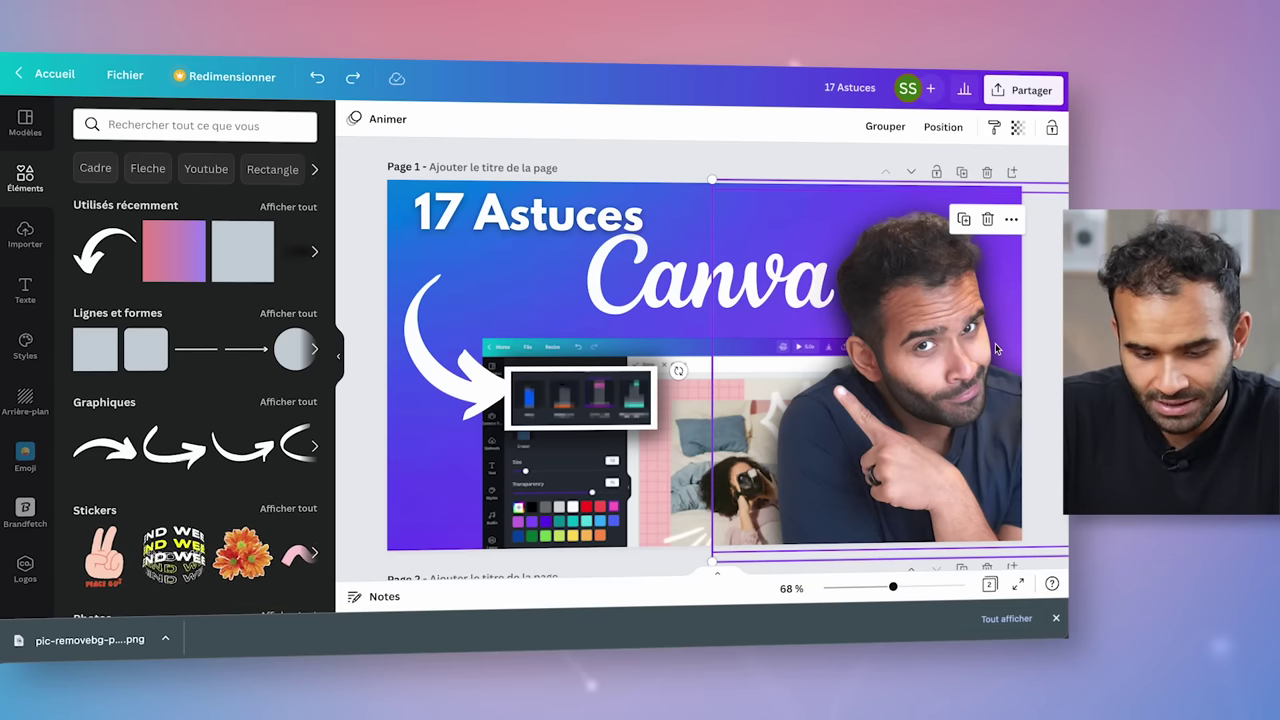
pyautogui.click(846, 492)
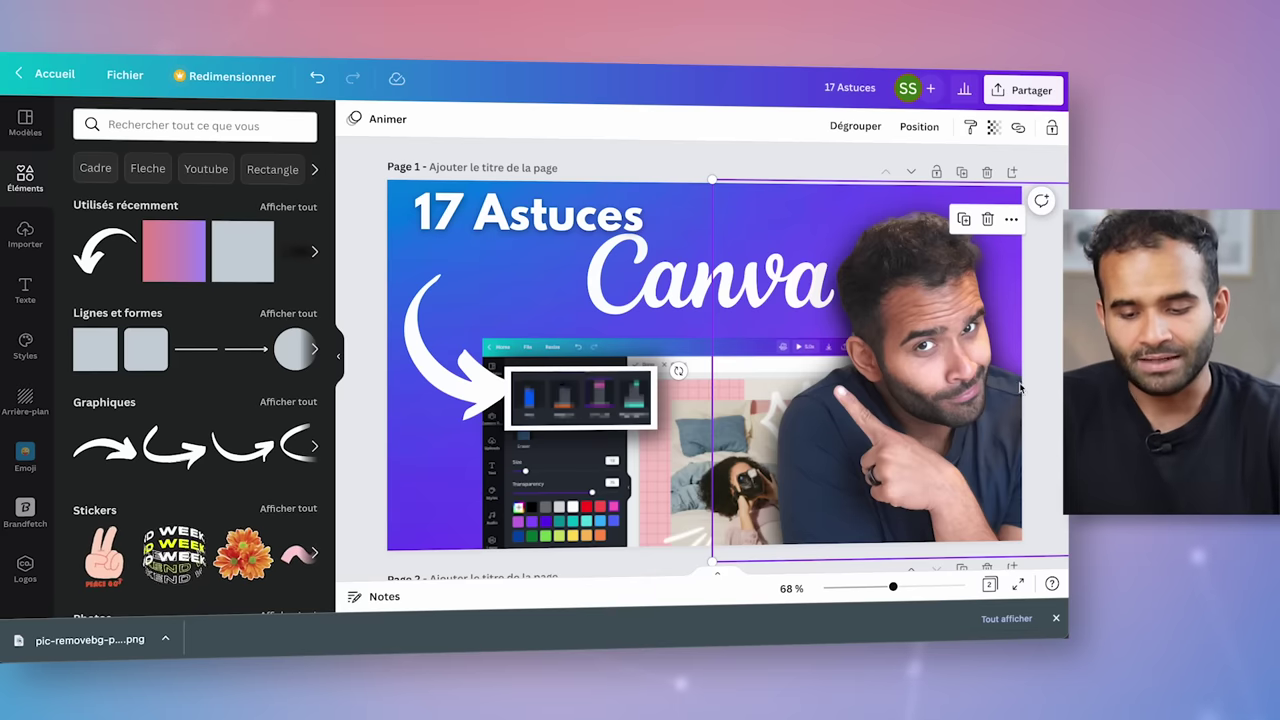
pyautogui.moveTo(923, 450); pyautogui.dragTo(930, 376)
pyautogui.click(1042, 298)
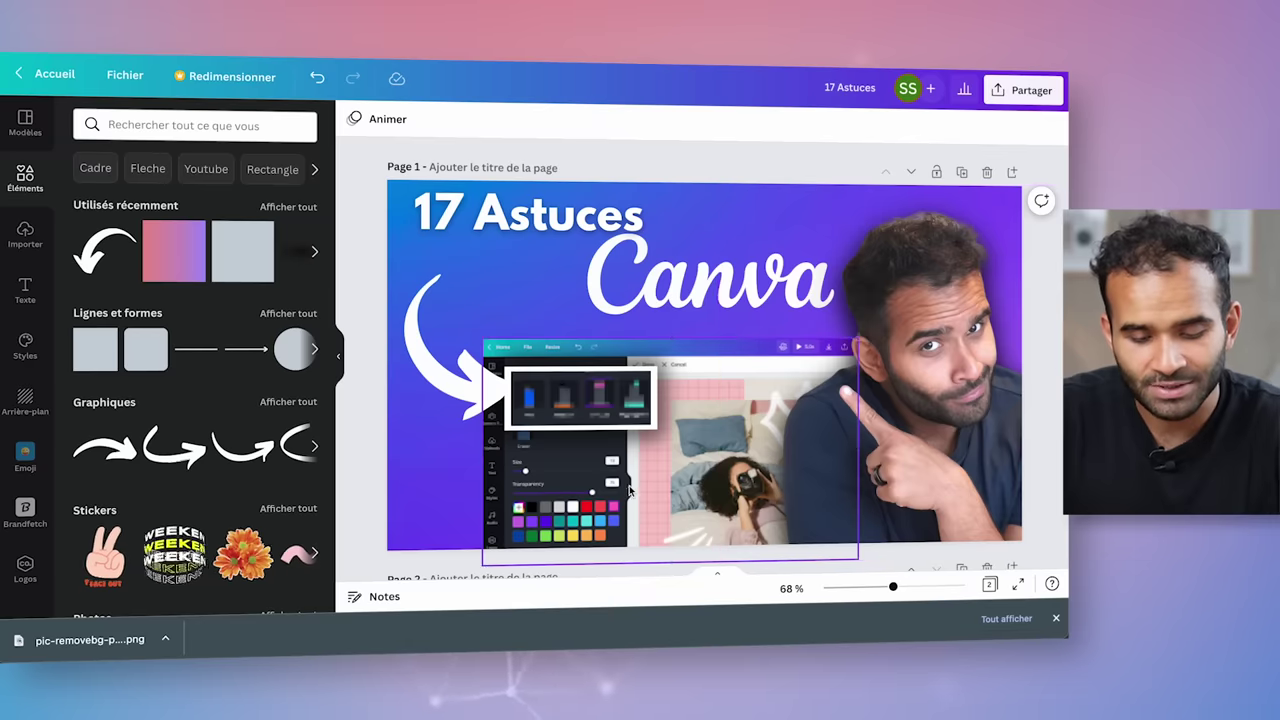
# - Enlarge the grouped close-up to about 503 × 323, shift it right over the screenshot, and move the arrow against it
pyautogui.moveTo(630, 470); pyautogui.dragTo(729, 479)
pyautogui.click(593, 423)
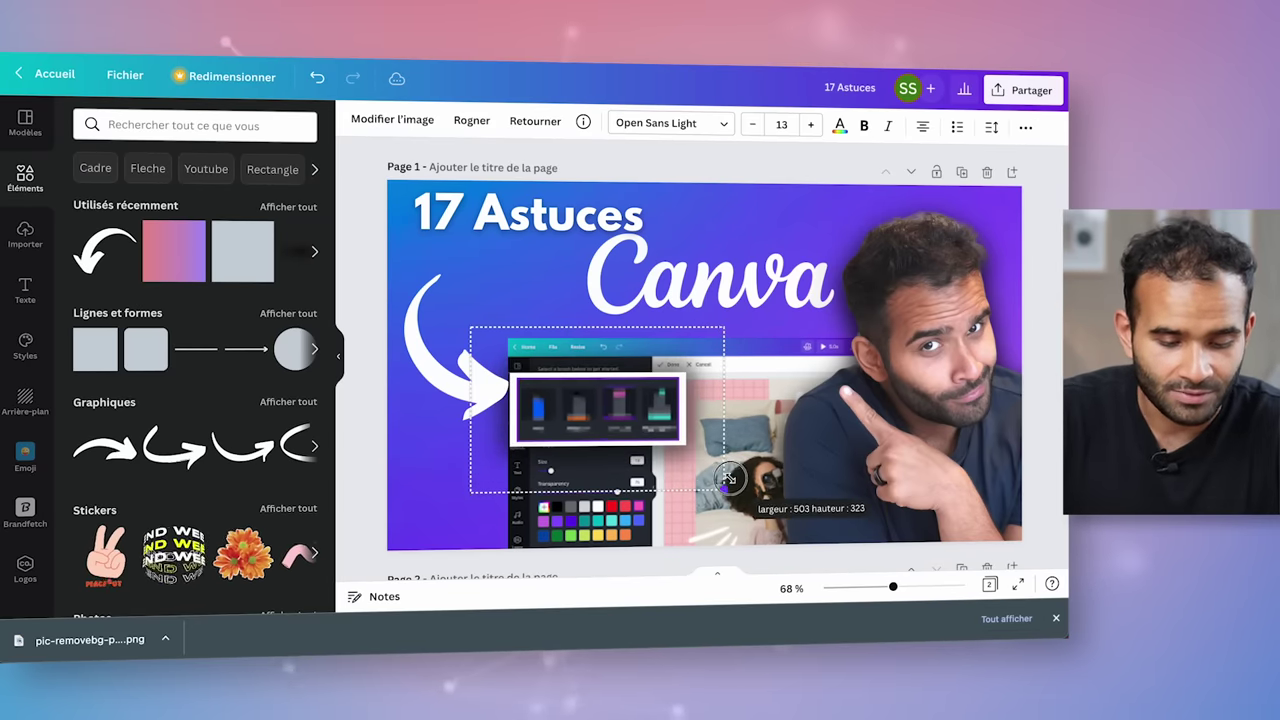
pyautogui.moveTo(591, 423); pyautogui.dragTo(616, 413)
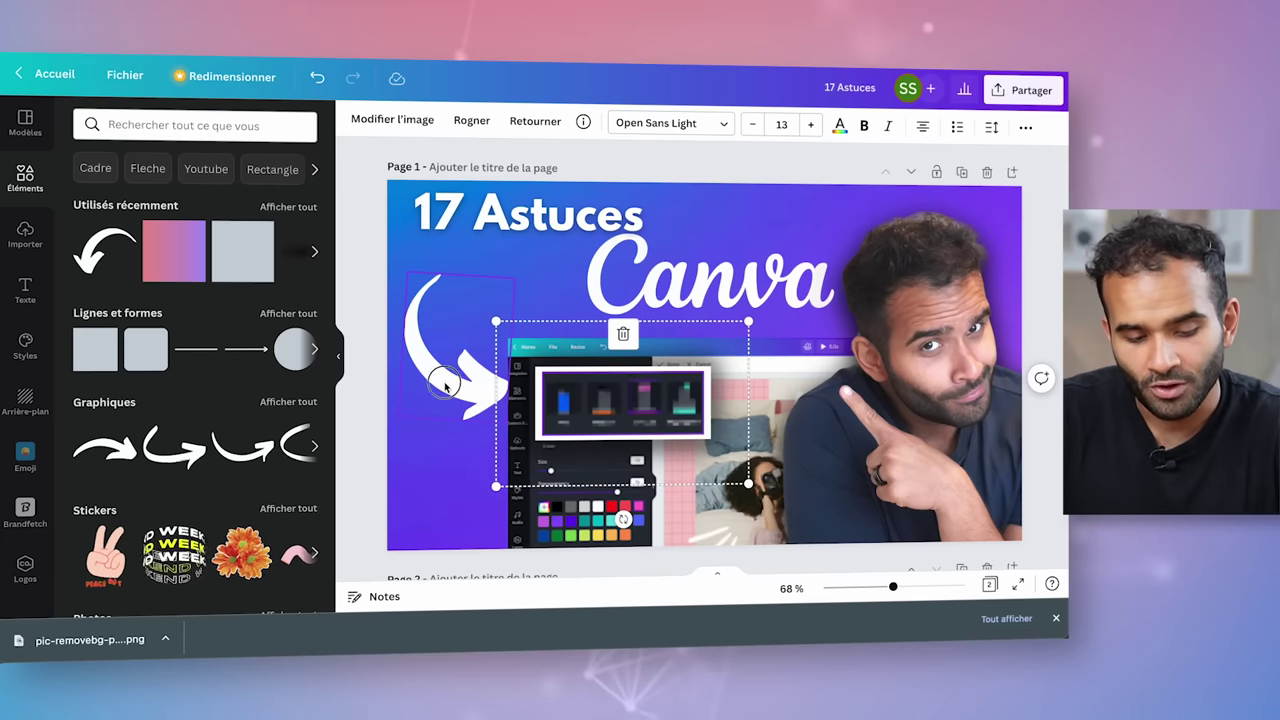
pyautogui.moveTo(445, 385); pyautogui.dragTo(456, 395)
pyautogui.click(377, 442)
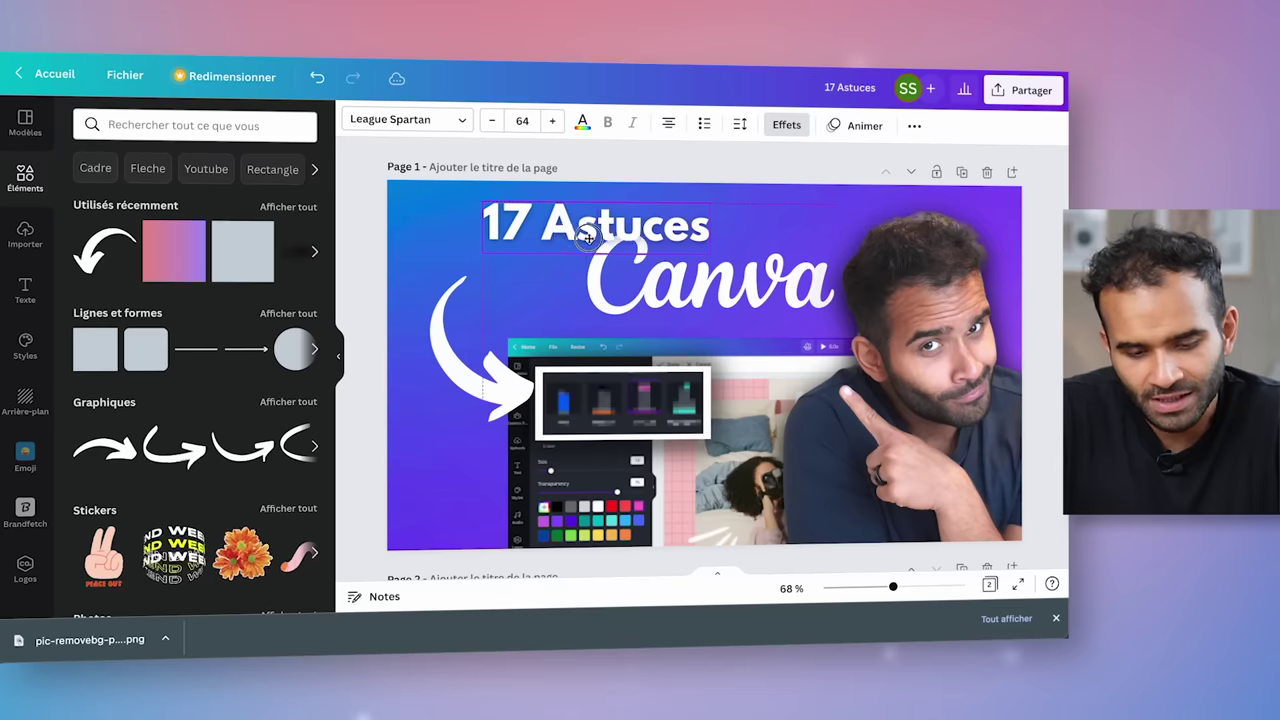
# - Shift the "17 Astuces" title leftwards above the arrow
pyautogui.moveTo(672, 237); pyautogui.dragTo(572, 237)
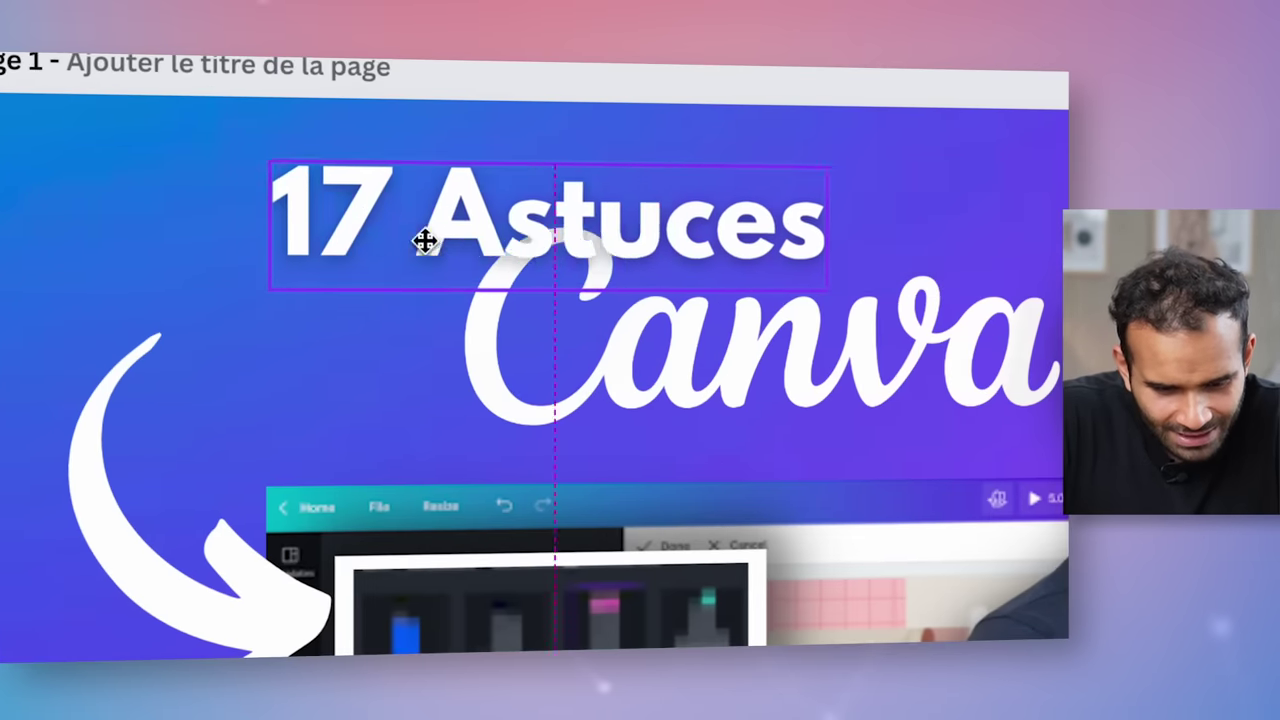
pyautogui.moveTo(425, 241); pyautogui.dragTo(330, 240)
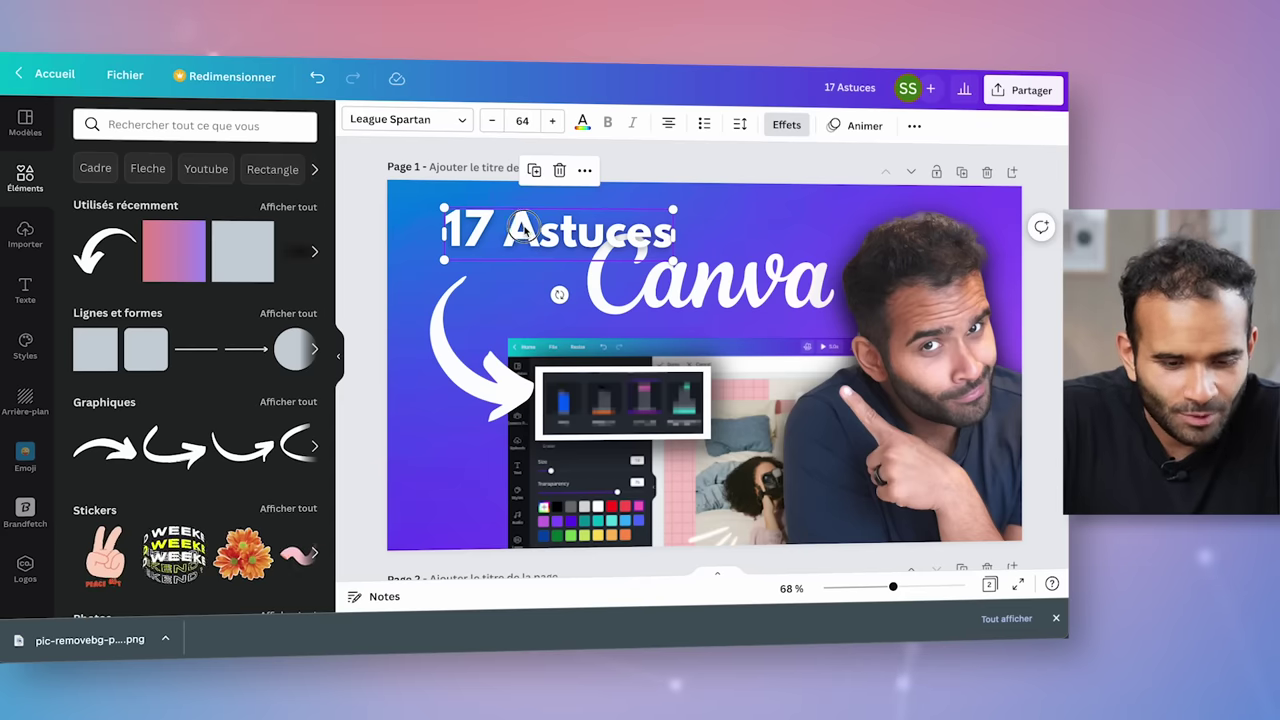
pyautogui.moveTo(521, 227); pyautogui.dragTo(505, 227)
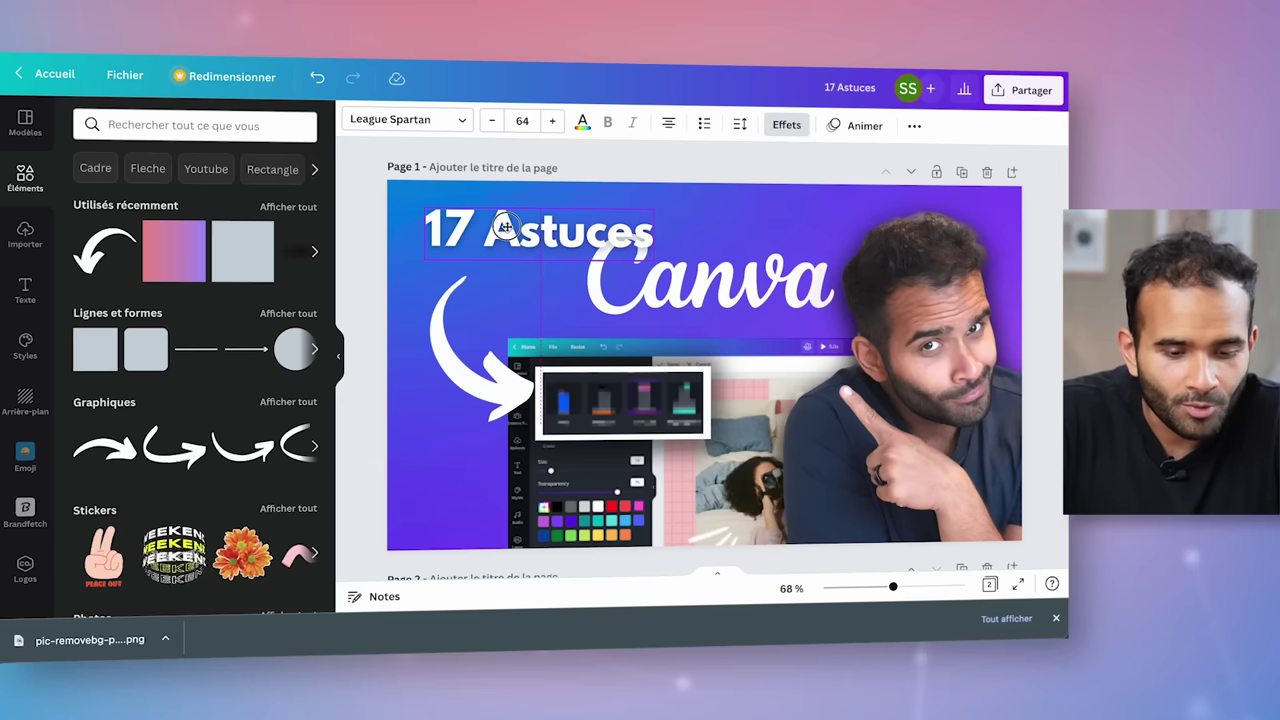
# - Show the rulers and guides and move the "17 Astuces" title so its left edge lines up with the screenshot's left edge
pyautogui.click(125, 80)
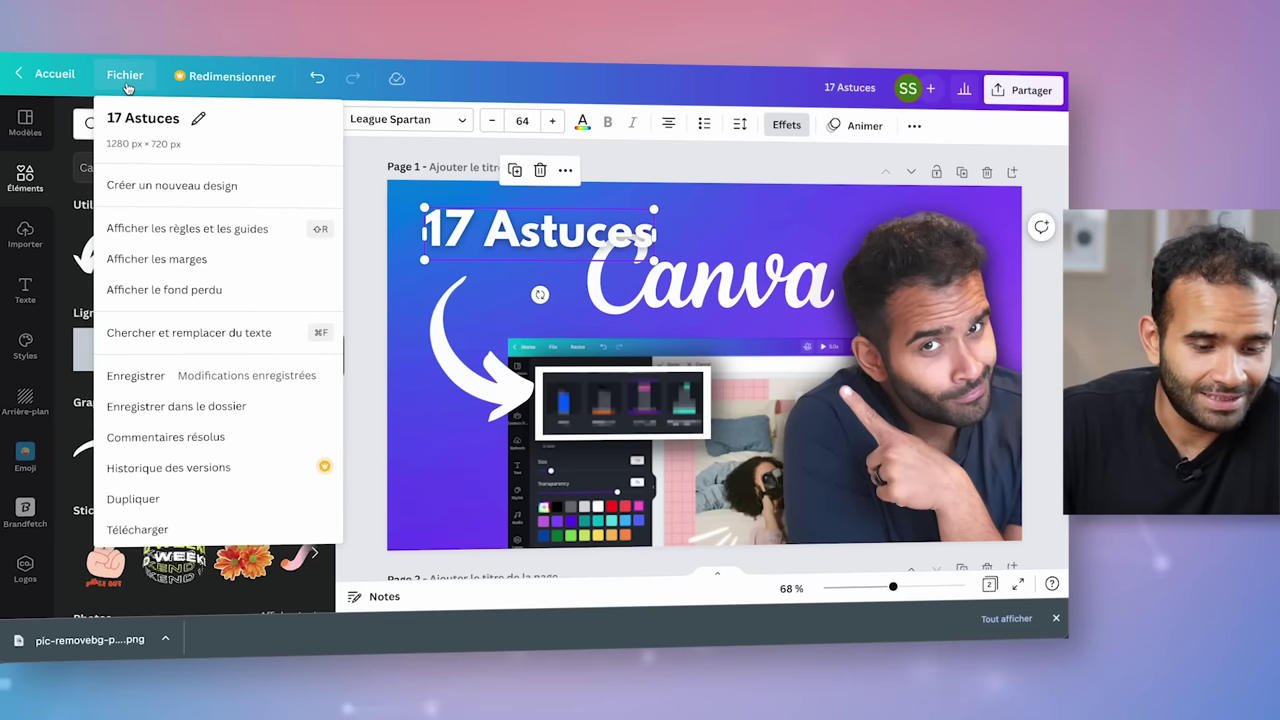
pyautogui.click(210, 232)
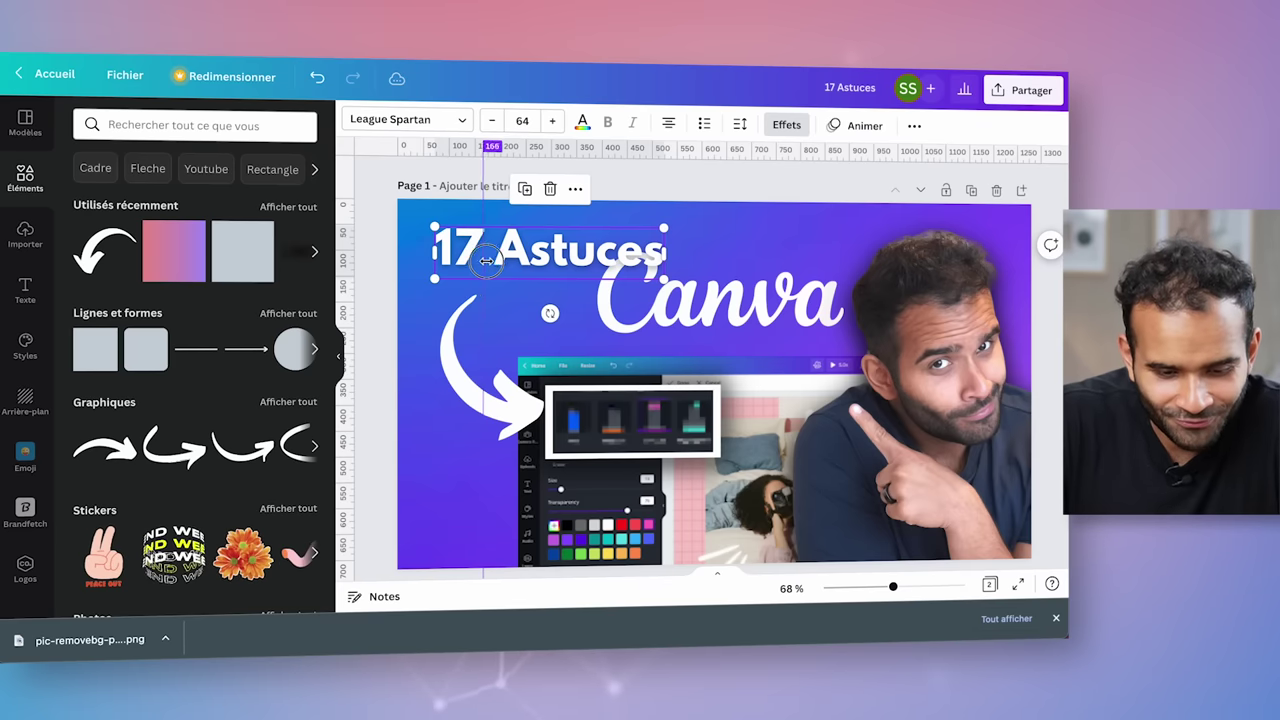
pyautogui.click(401, 422)
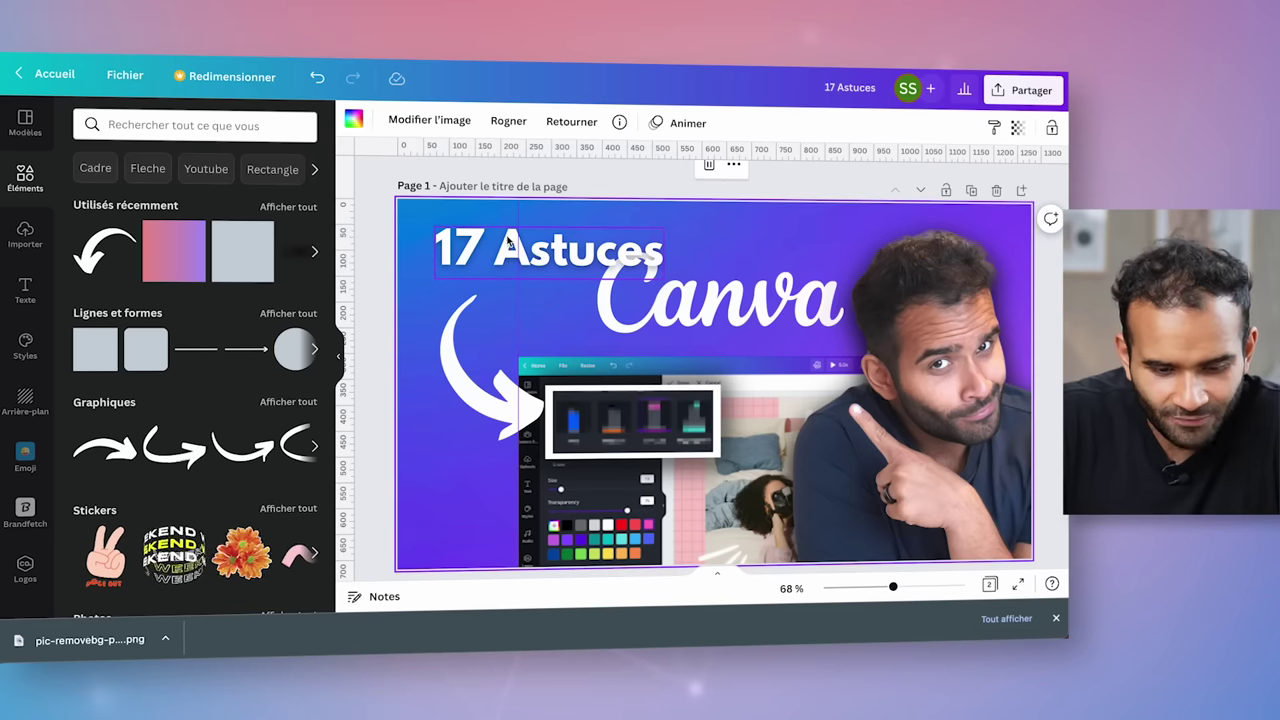
pyautogui.moveTo(488, 257); pyautogui.dragTo(566, 252)
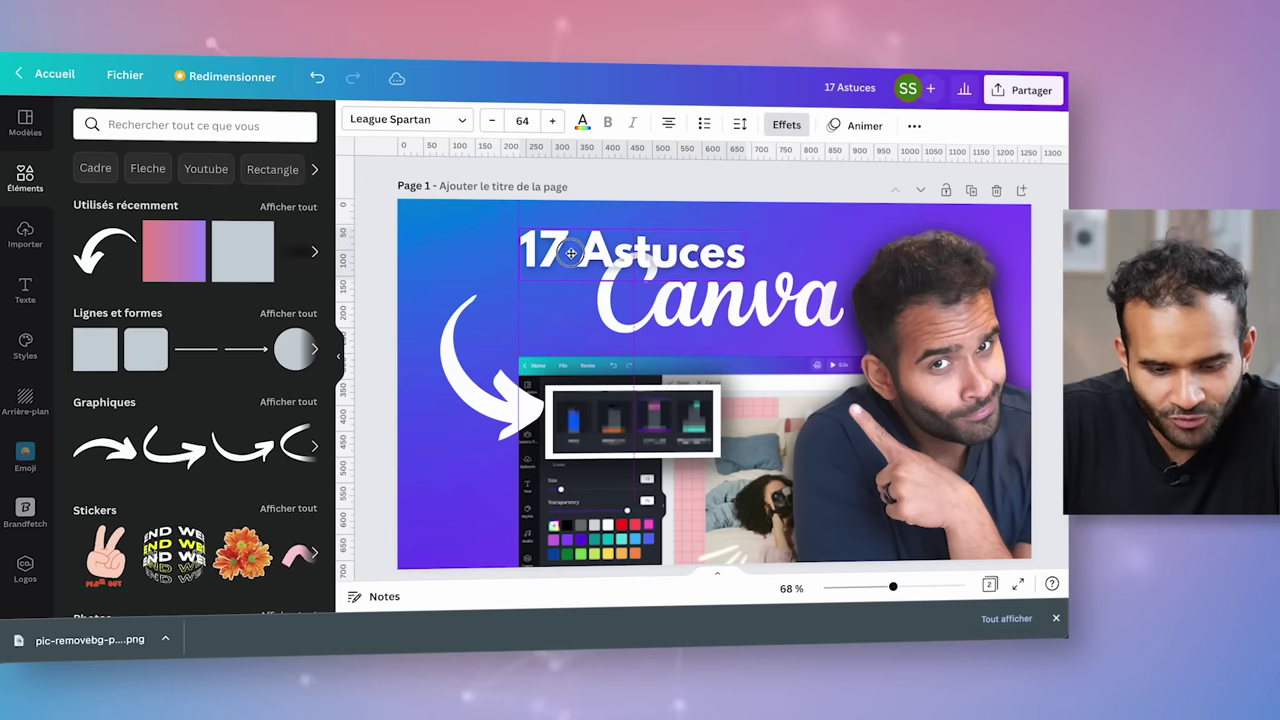
# - Move the "17 Astuces" title up and leftwards so it starts near the page's left edge above the arrow
pyautogui.moveTo(693, 313); pyautogui.dragTo(614, 318)
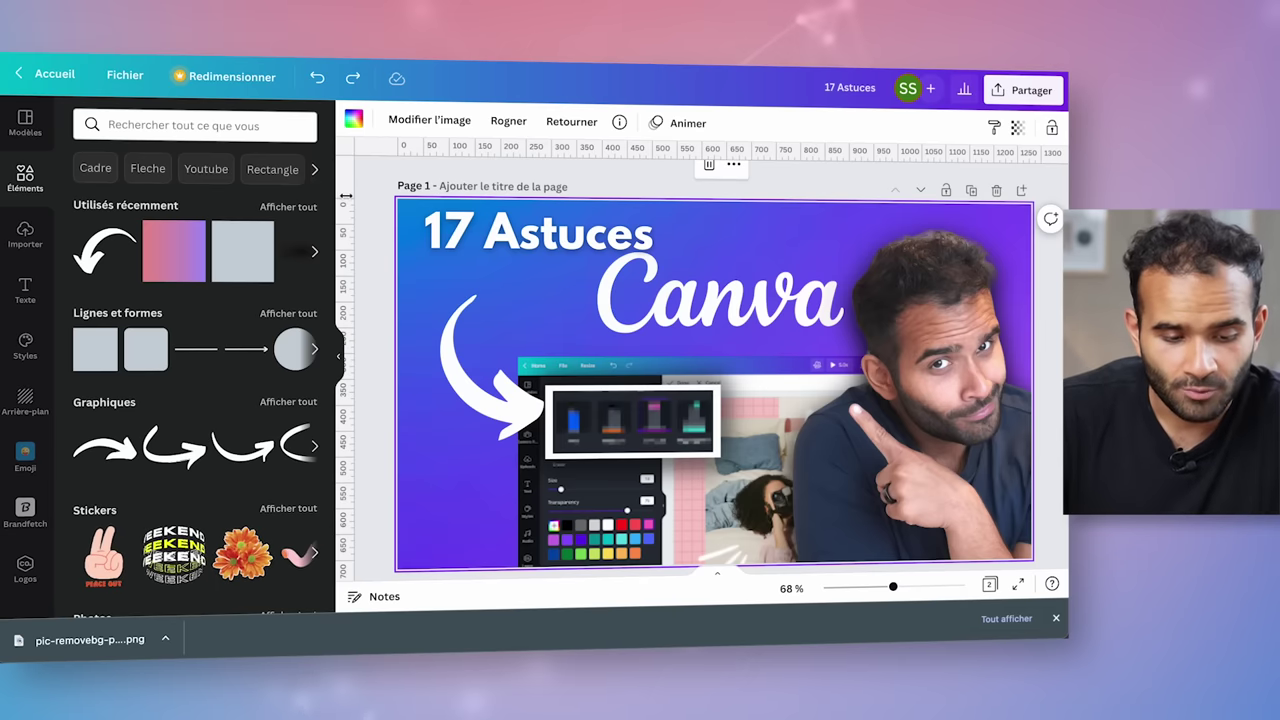
# - Show the margins and the print bleed on the thumbnail page
pyautogui.click(130, 78)
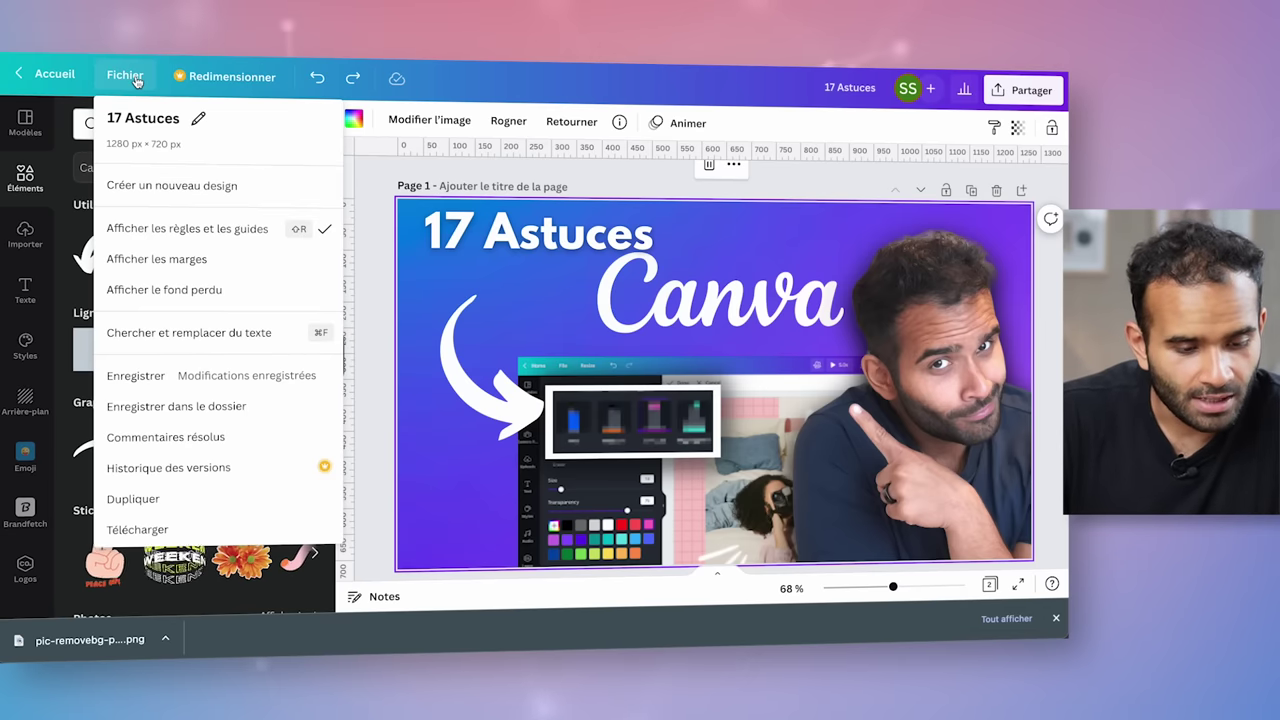
pyautogui.click(192, 251)
pyautogui.click(125, 75)
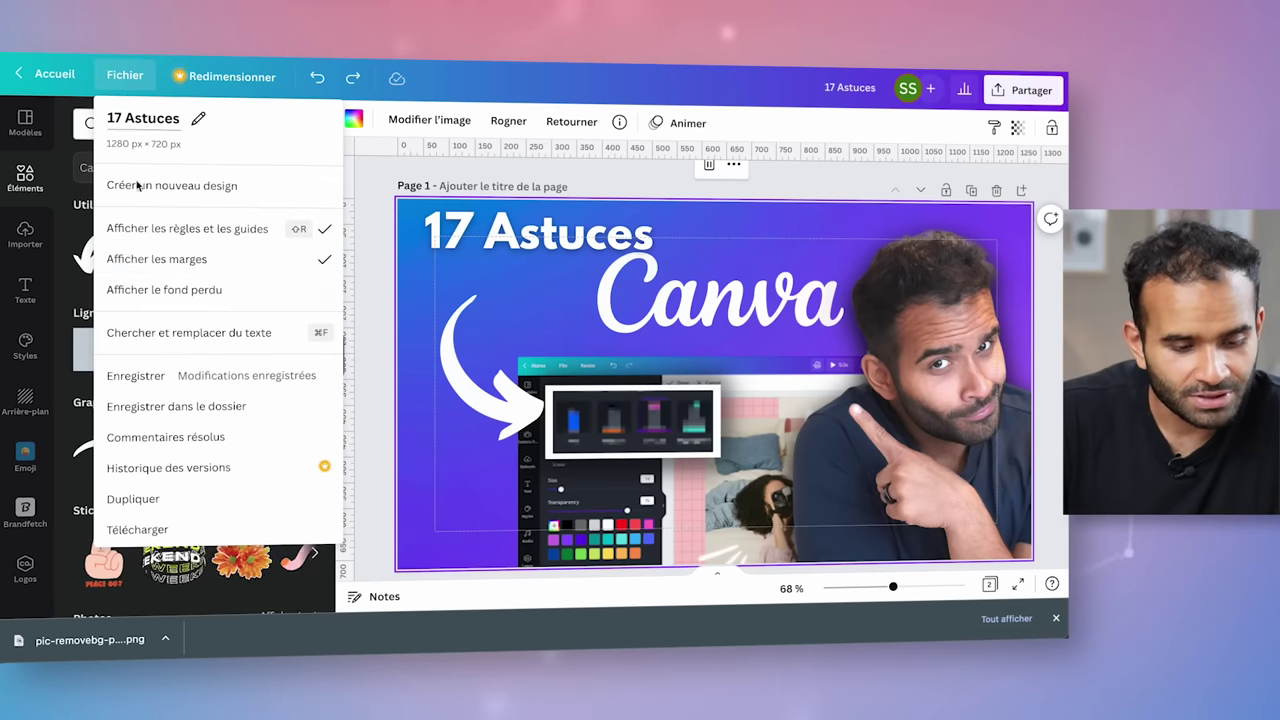
pyautogui.click(158, 290)
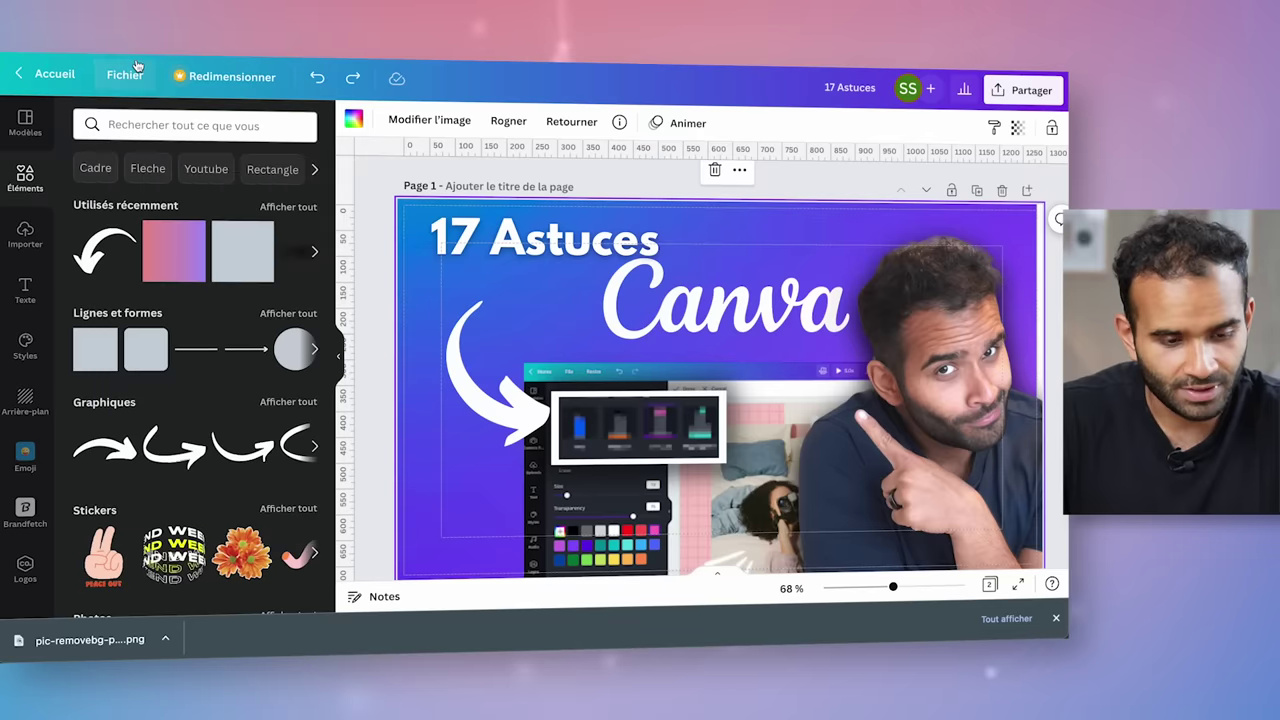
# - Hide the print bleed and the margins, and undo the accidental insertion of the gradient square
pyautogui.click(125, 75)
pyautogui.click(163, 289)
pyautogui.click(170, 258)
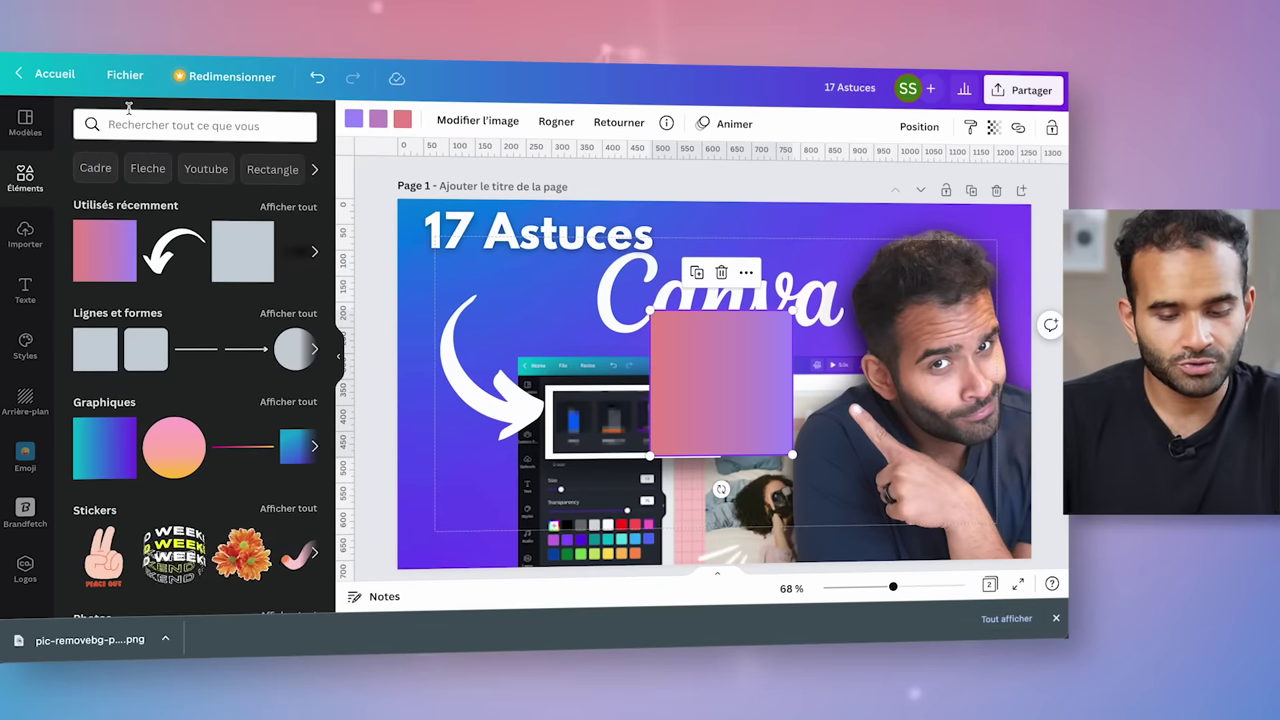
pyautogui.hotkey('ctrl', 'z')
pyautogui.click(125, 74)
pyautogui.click(798, 174)
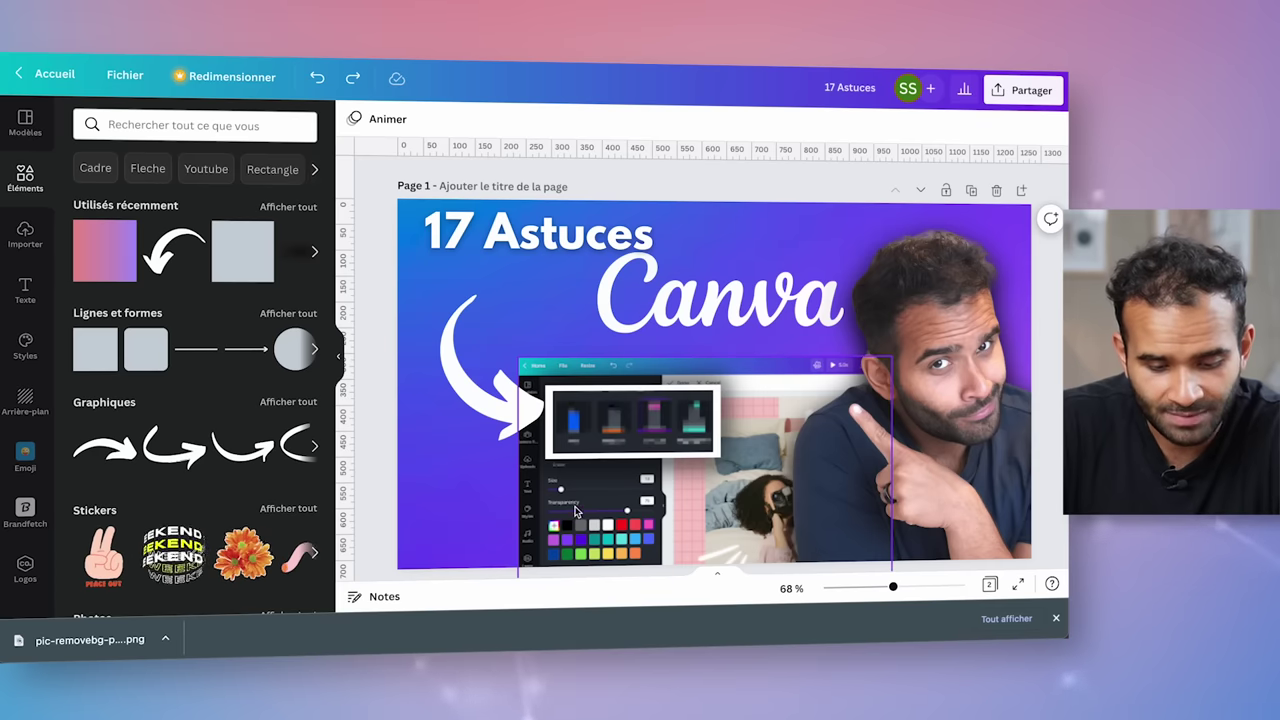
# - Apply the Laptop 18 mockup from Smartmockups to the editor screenshot on page 1
pyautogui.click(563, 543)
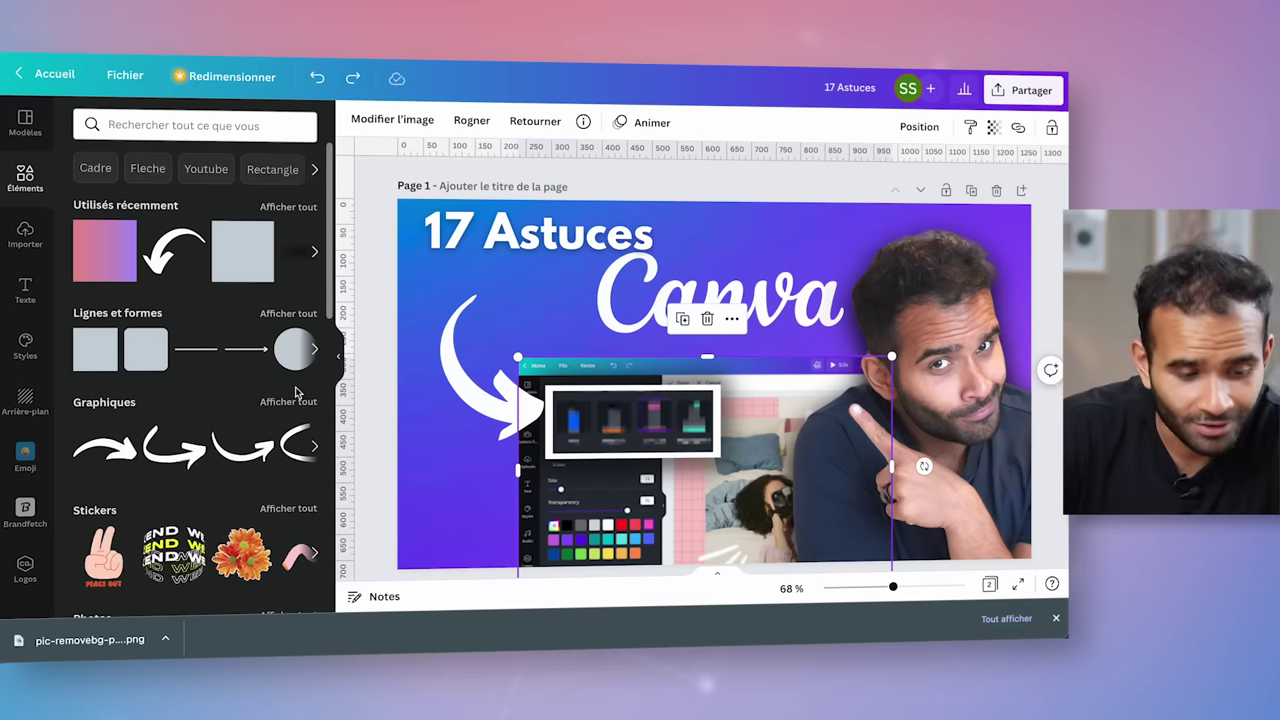
pyautogui.click(25, 122)
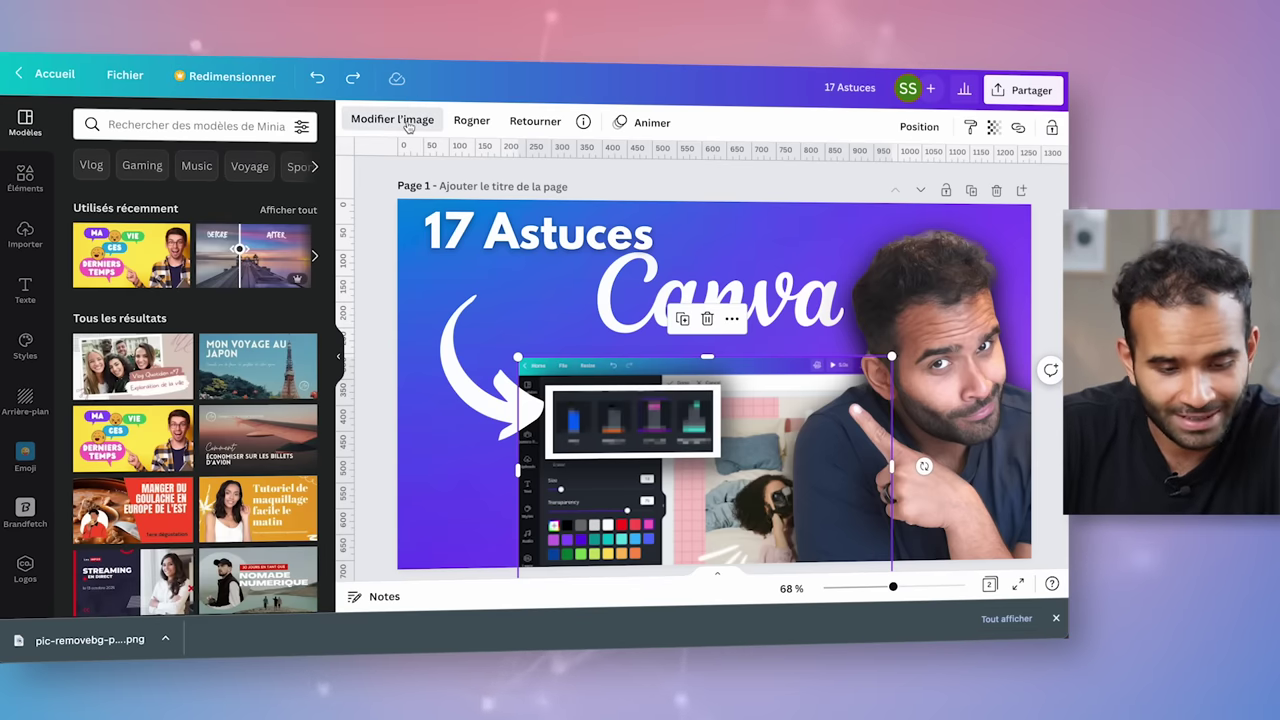
pyautogui.click(408, 122)
pyautogui.scroll(-5, 150, 380)
pyautogui.scroll(-3, 105, 395)
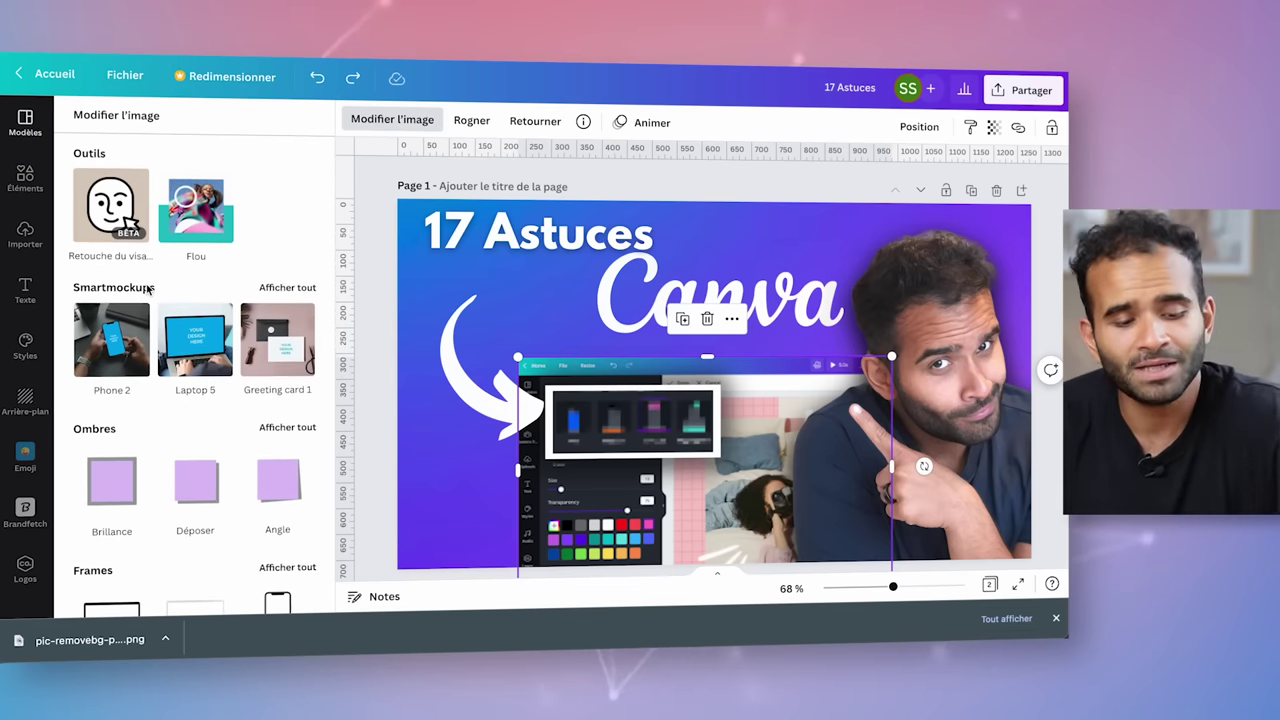
pyautogui.click(286, 288)
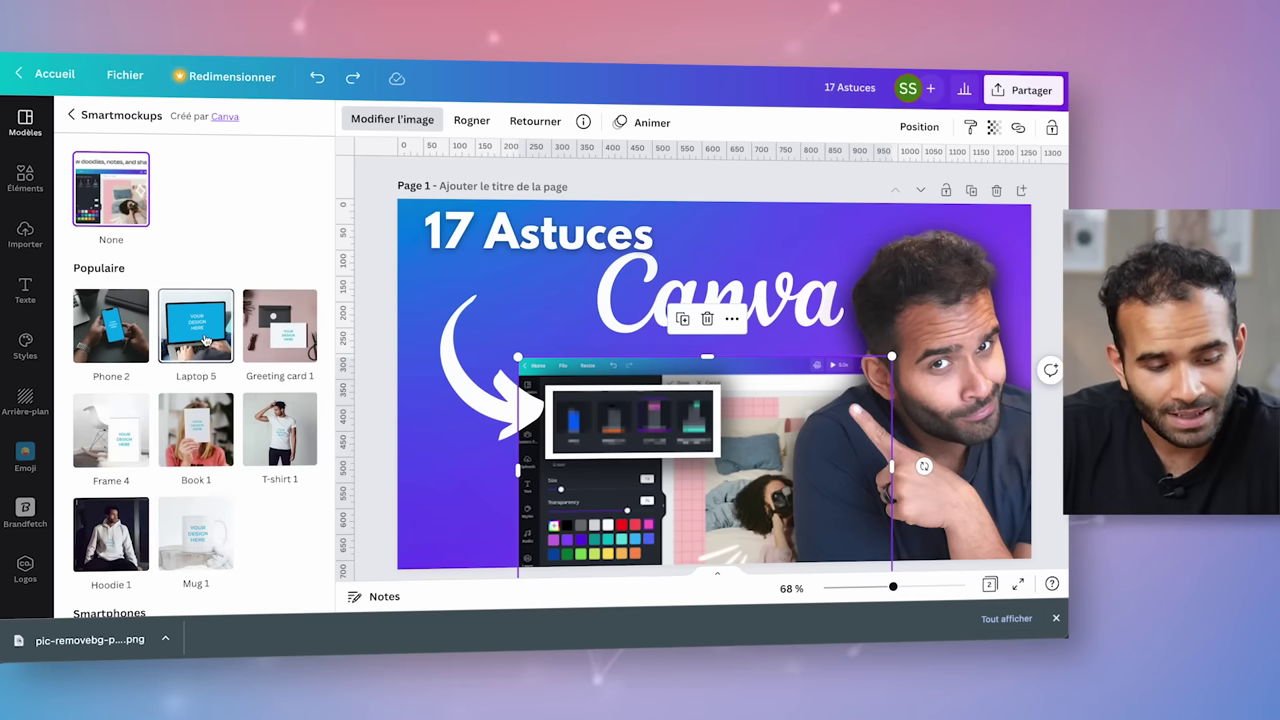
pyautogui.scroll(-2, 205, 440)
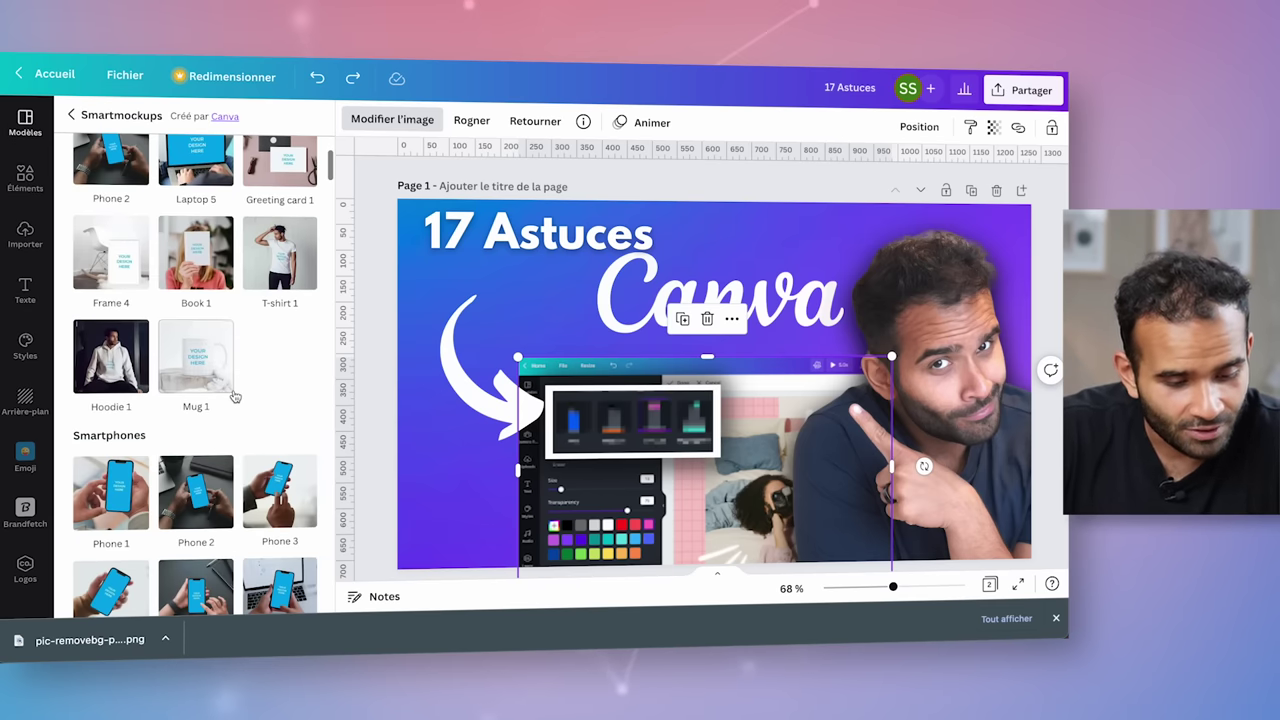
pyautogui.scroll(-20, 234, 397)
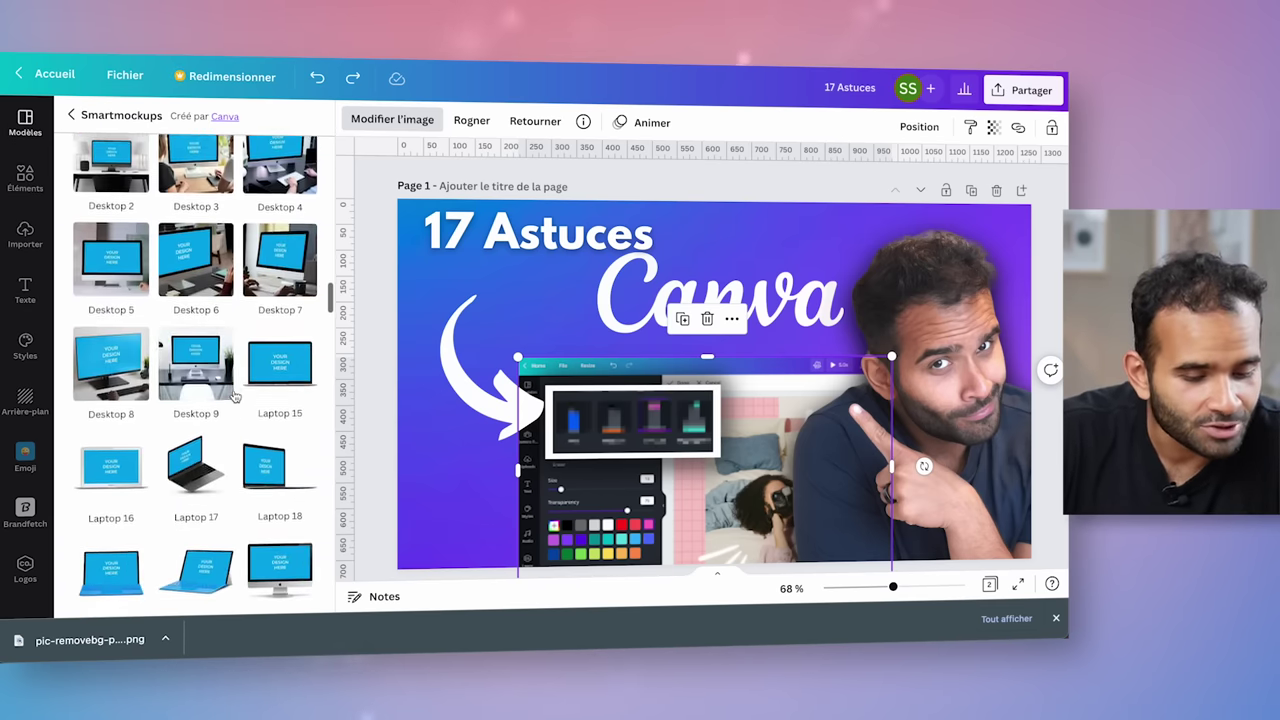
pyautogui.scroll(-2, 238, 410)
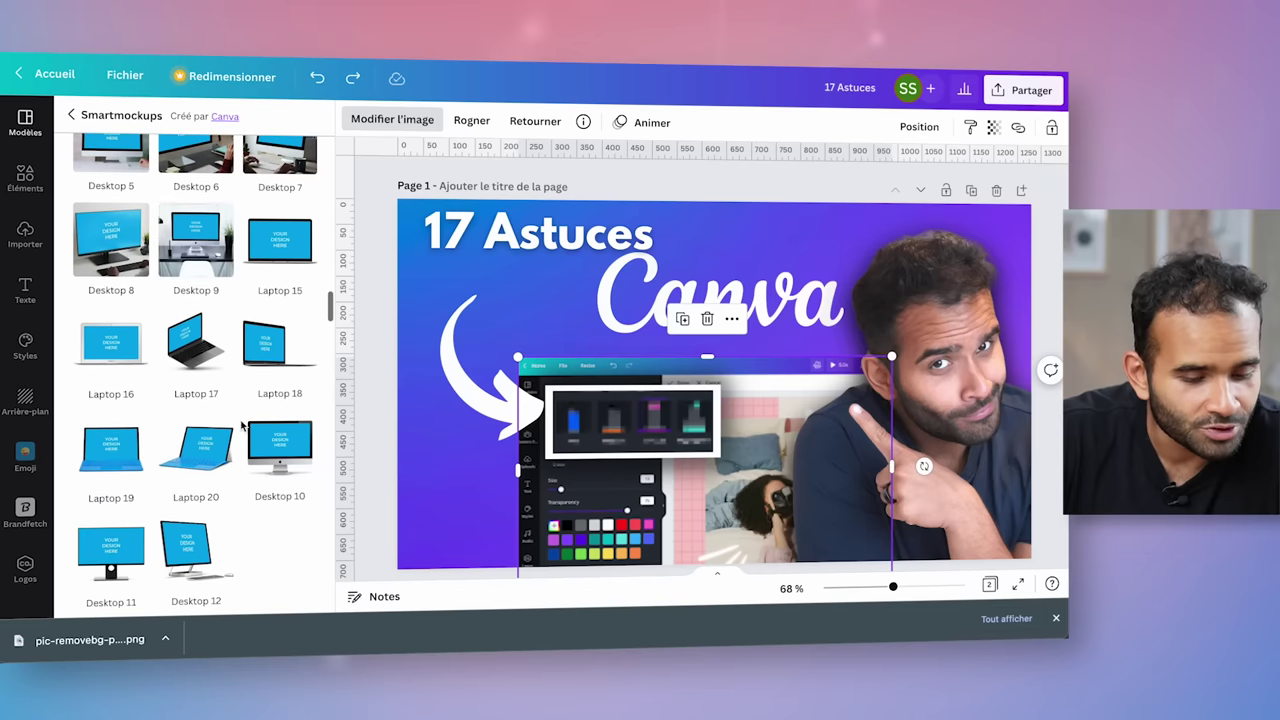
pyautogui.click(270, 327)
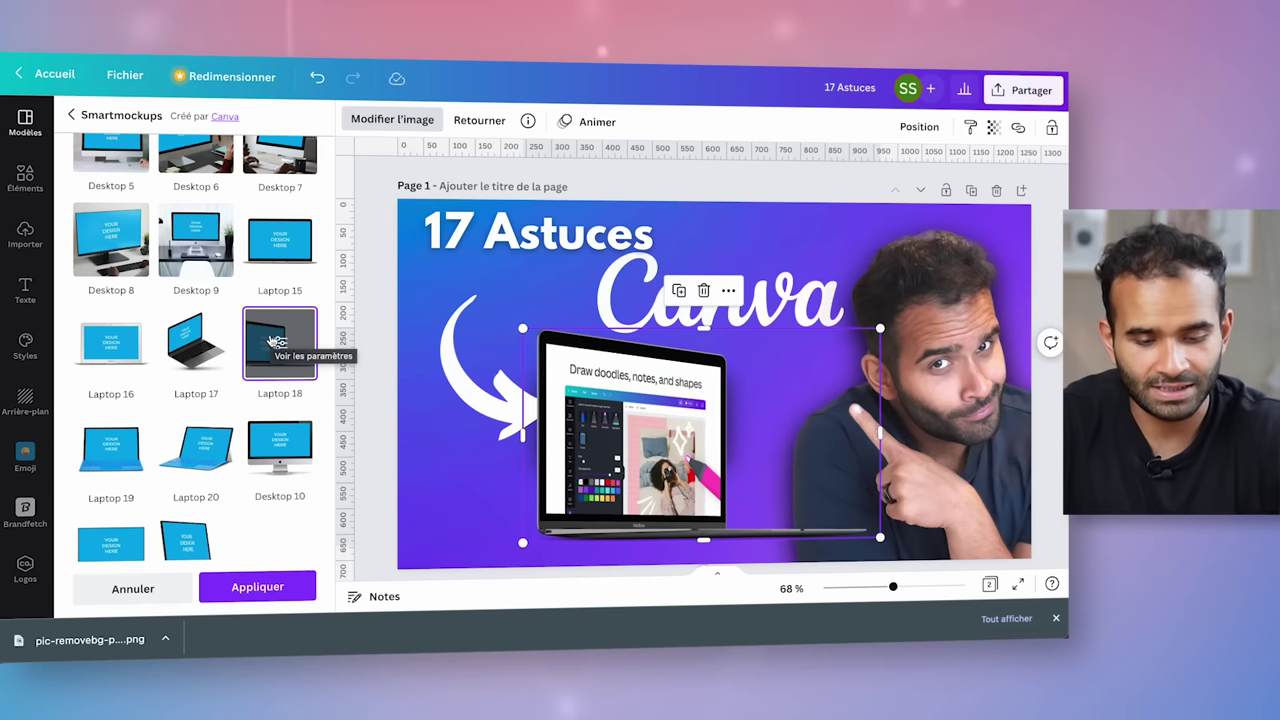
pyautogui.click(425, 477)
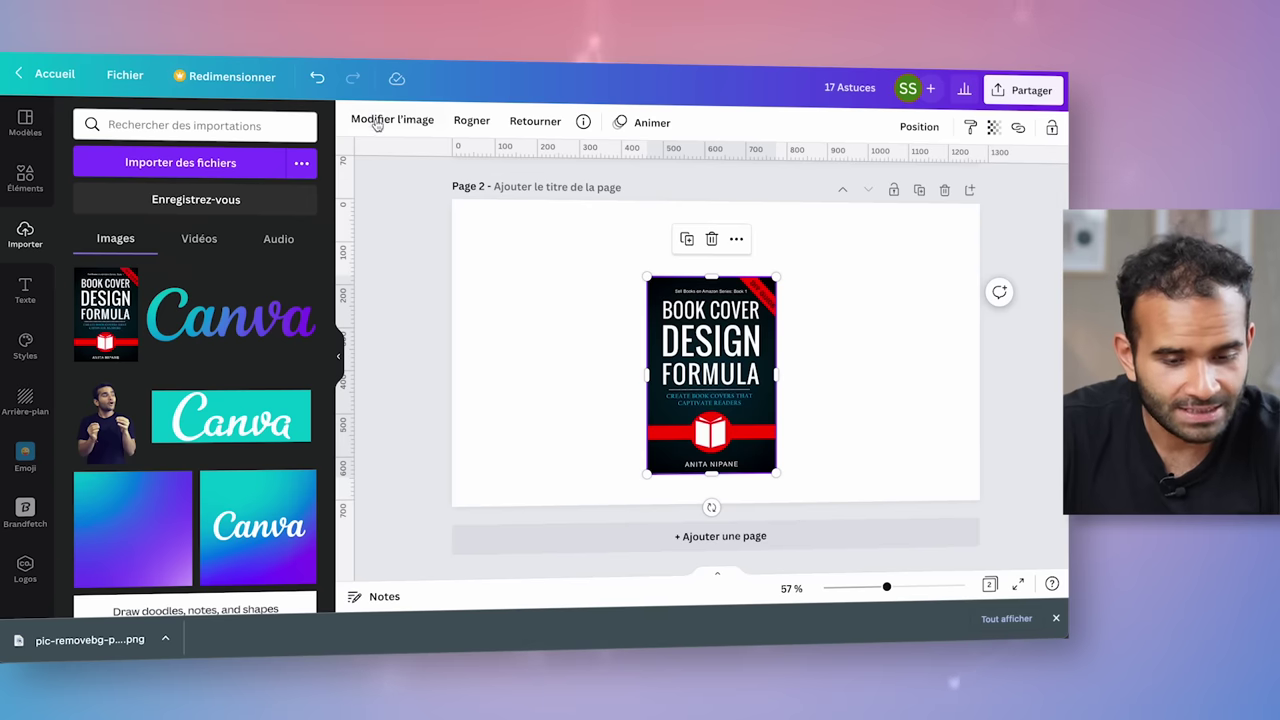
# - Apply the Book 8 mockup from Smartmockups to the book cover on page 2, crop it, and delete the resulting image
pyautogui.click(377, 122)
pyautogui.scroll(-6, 211, 322)
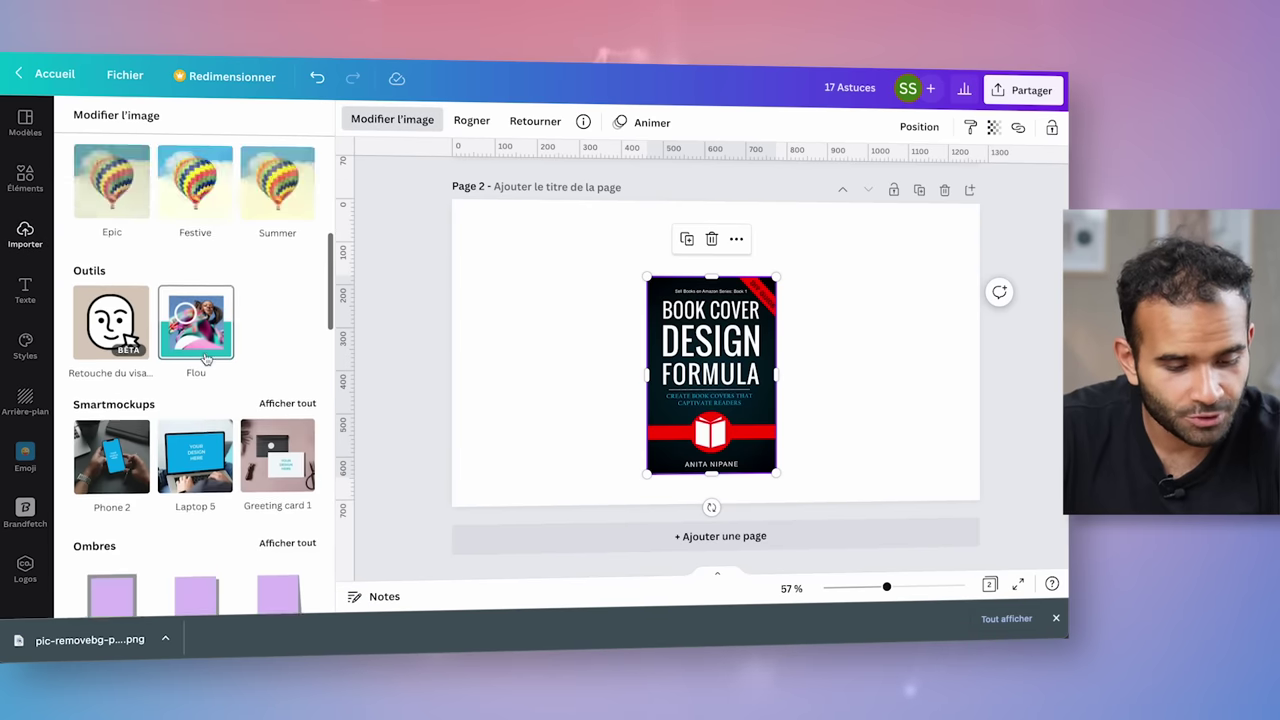
pyautogui.click(283, 301)
pyautogui.scroll(-15, 220, 420)
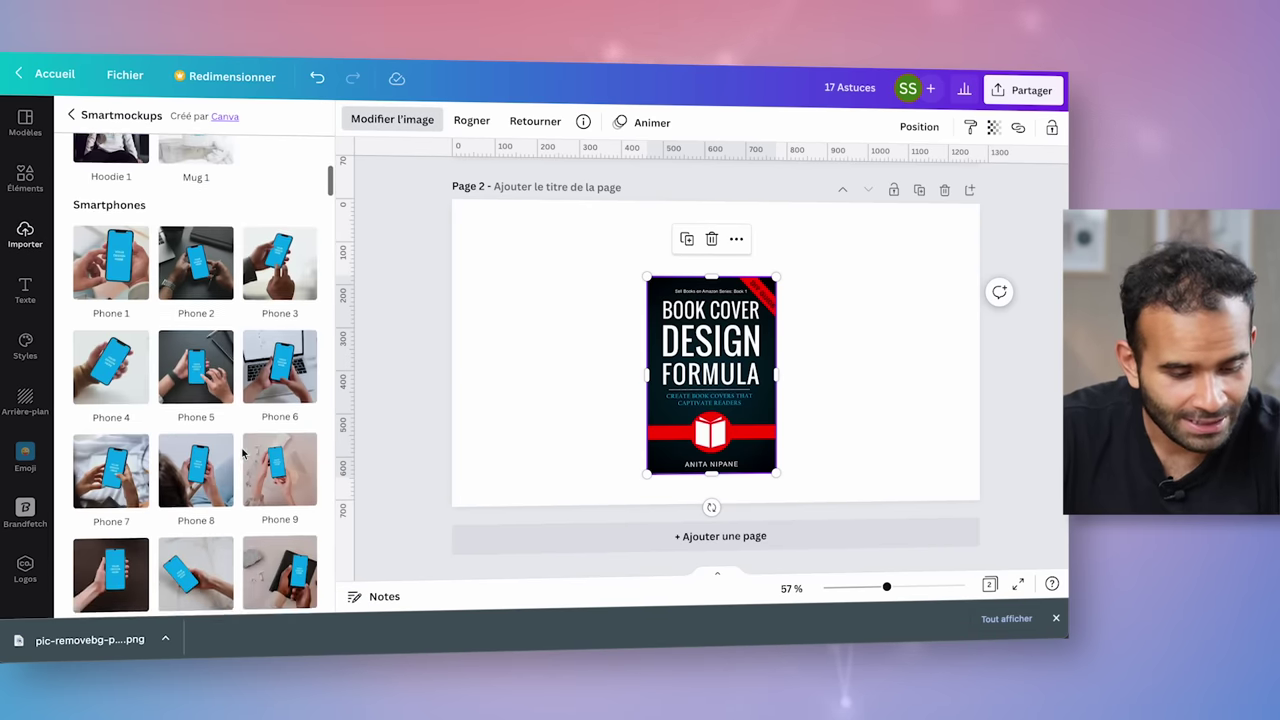
pyautogui.scroll(-12, 242, 453)
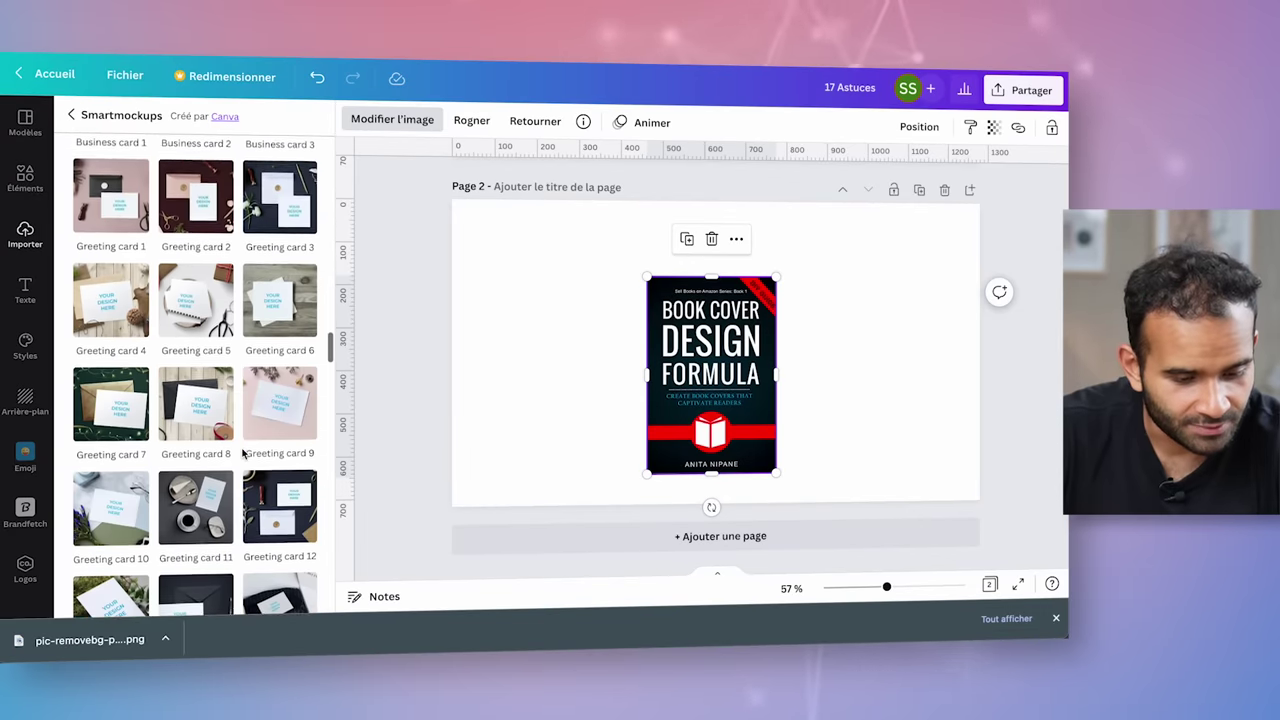
pyautogui.scroll(-8, 242, 453)
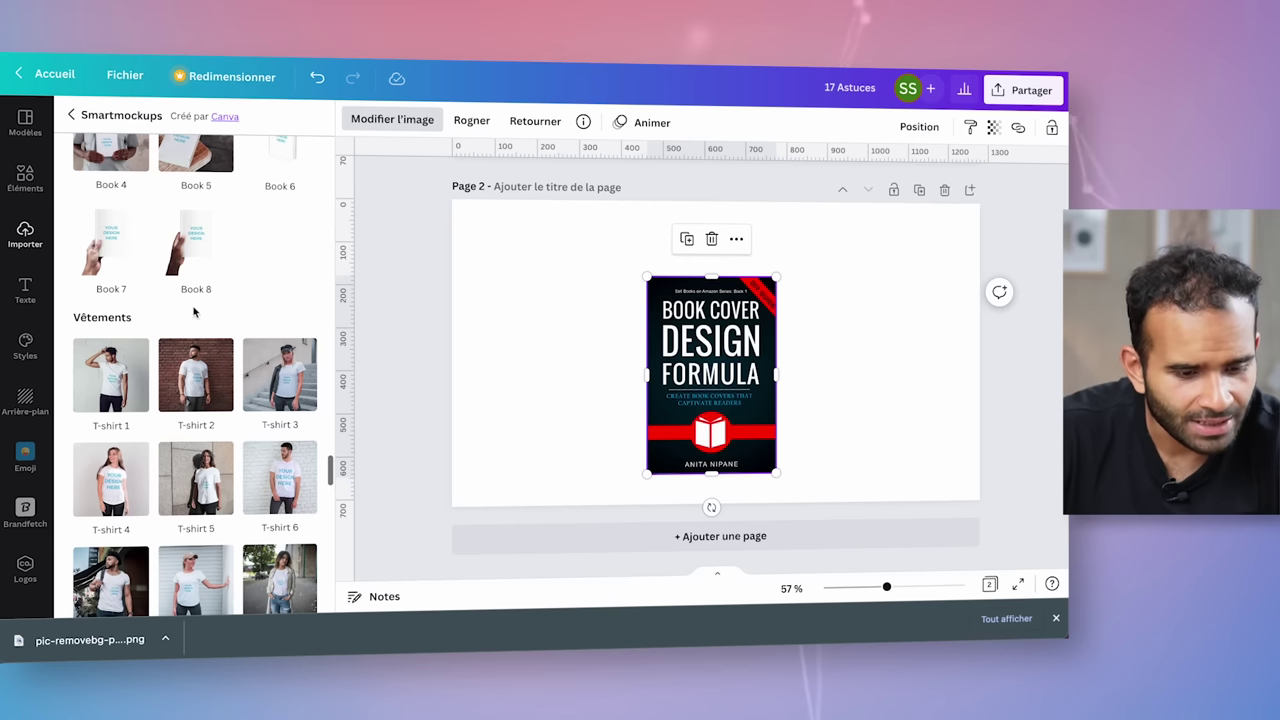
pyautogui.click(186, 226)
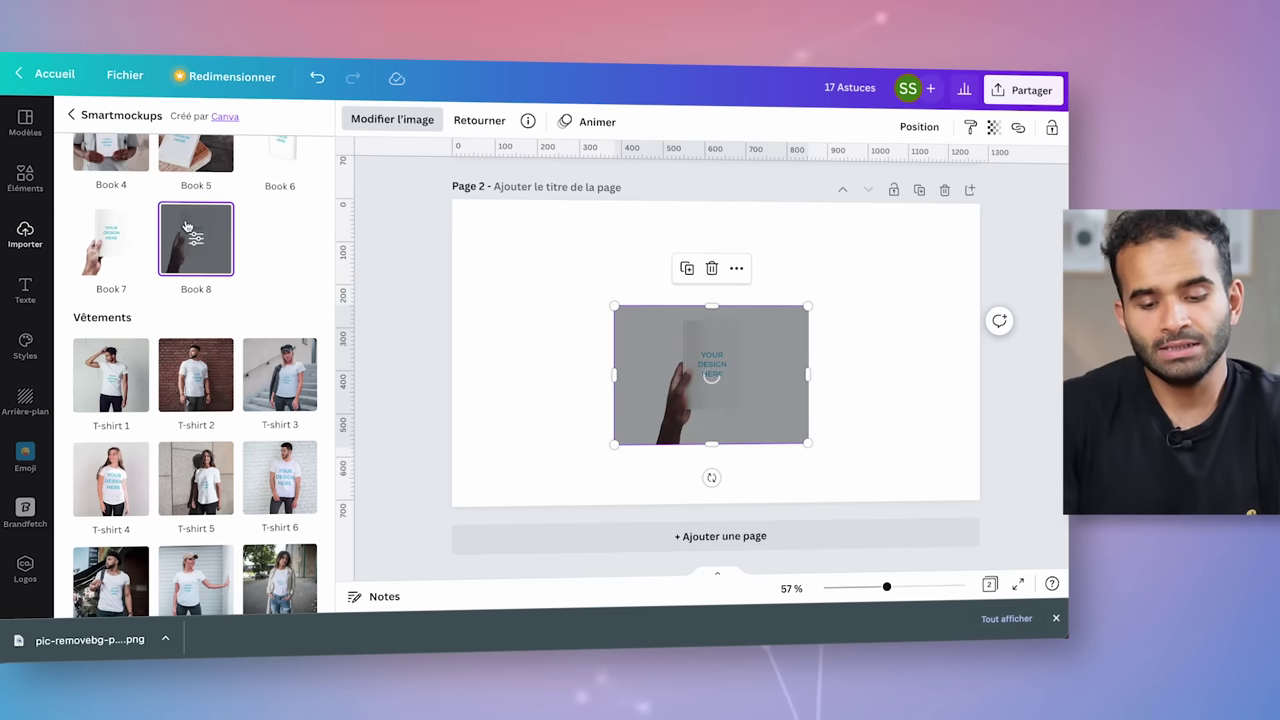
pyautogui.click(829, 380)
pyautogui.click(829, 380)
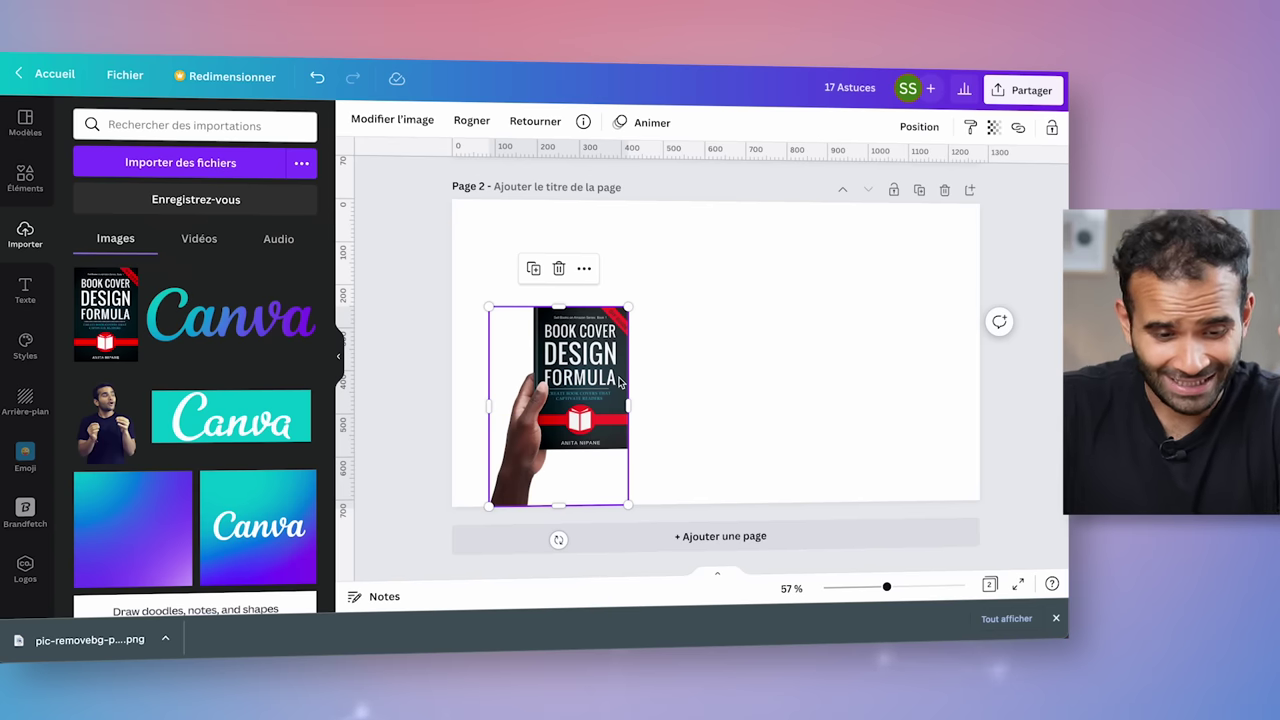
pyautogui.press('Delete')
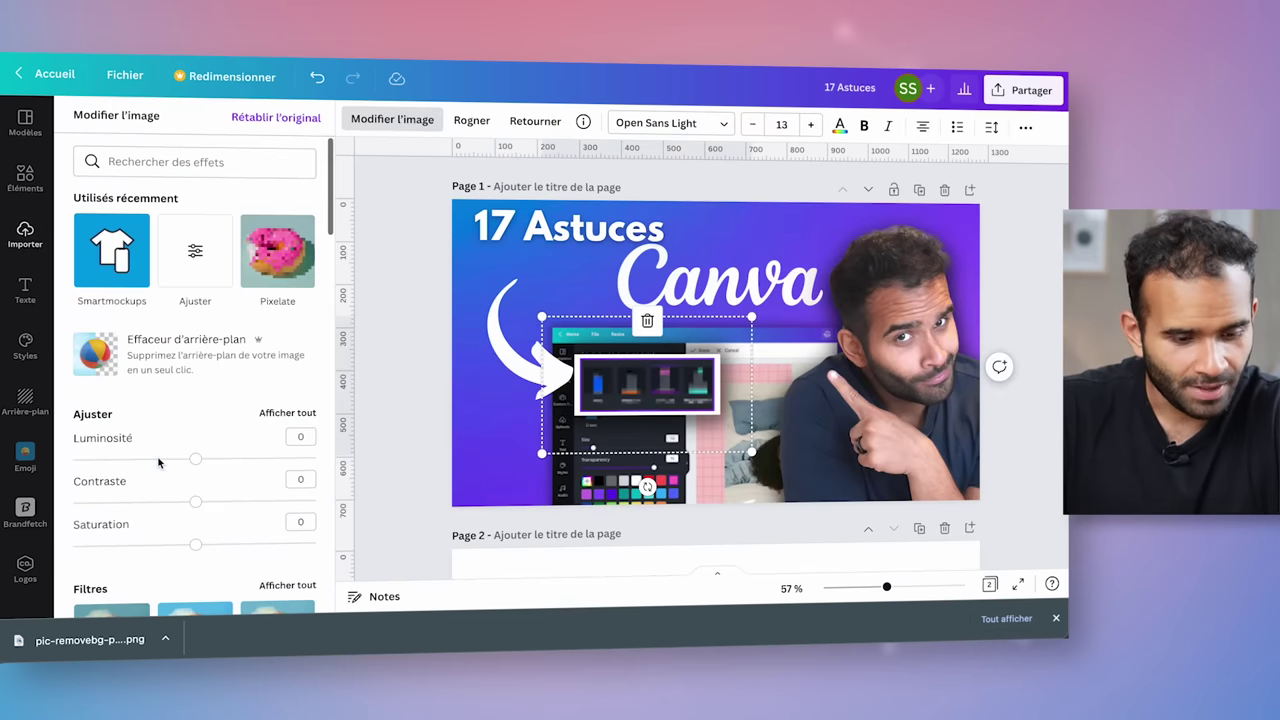
# - Browse the image effects offered for the framed close-up and the brand logos in the Brandfetch app
pyautogui.scroll(-10, 171, 445)
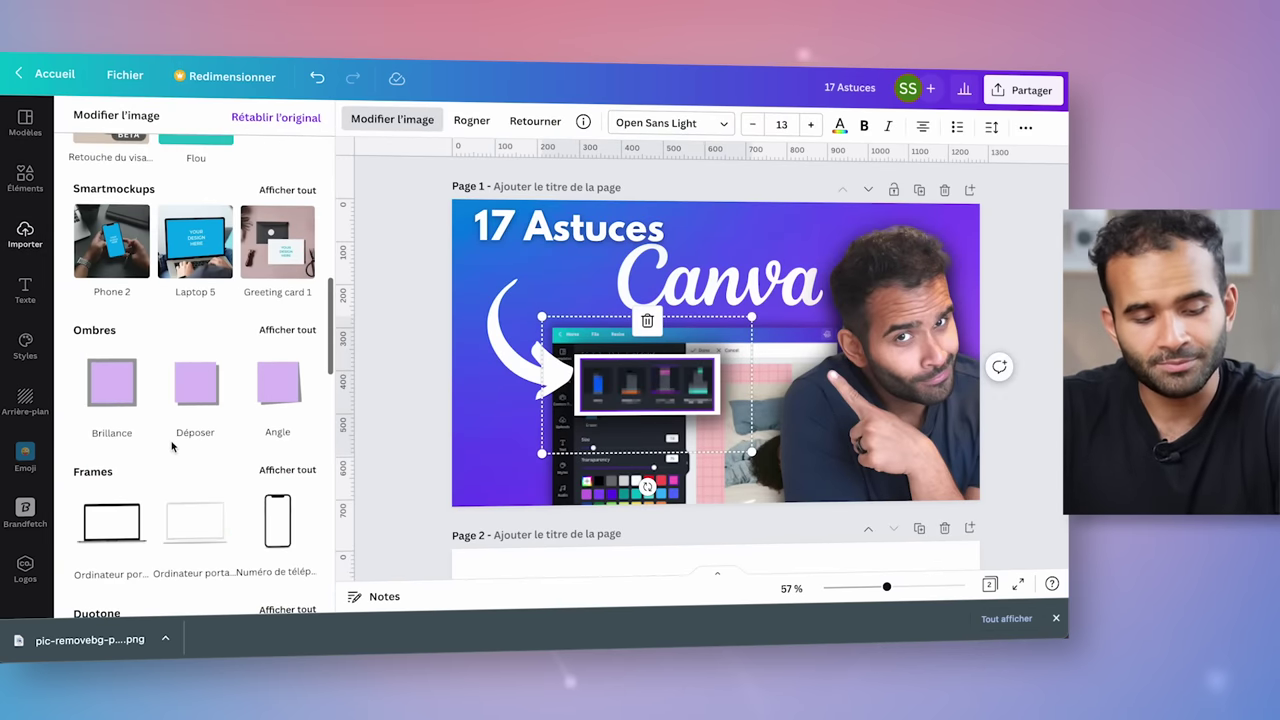
pyautogui.scroll(-3, 202, 324)
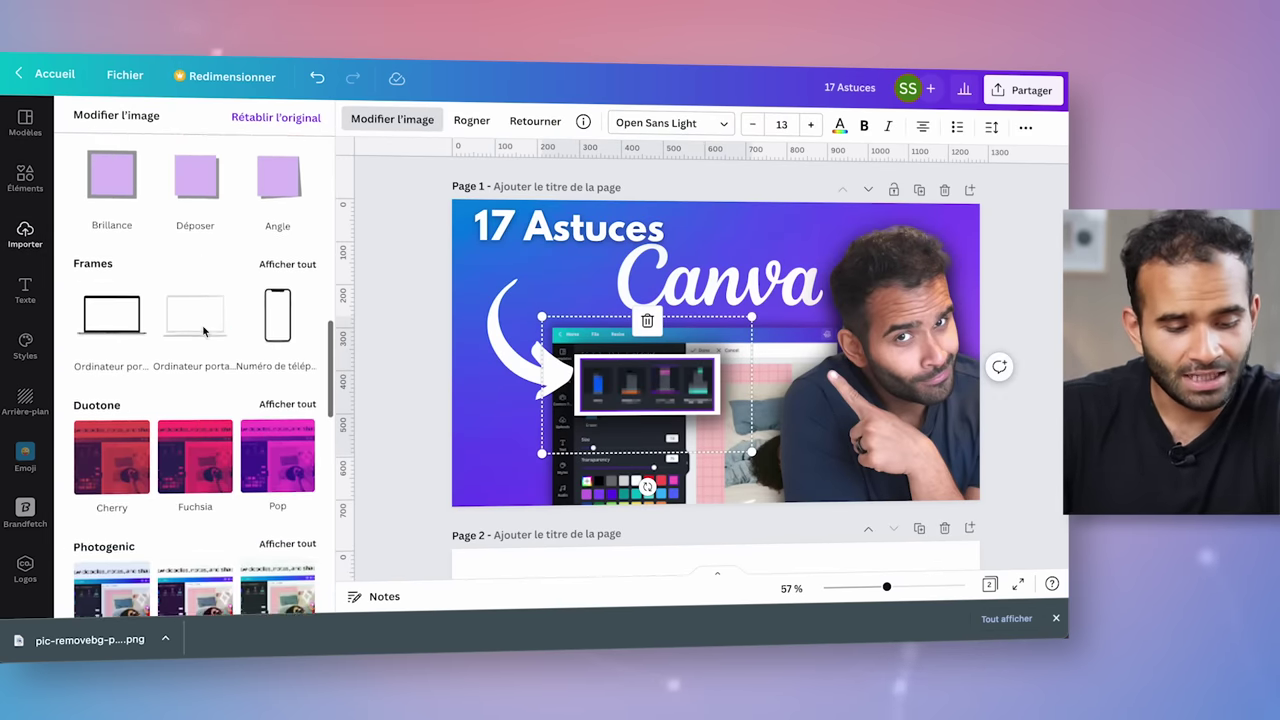
pyautogui.scroll(-10, 202, 324)
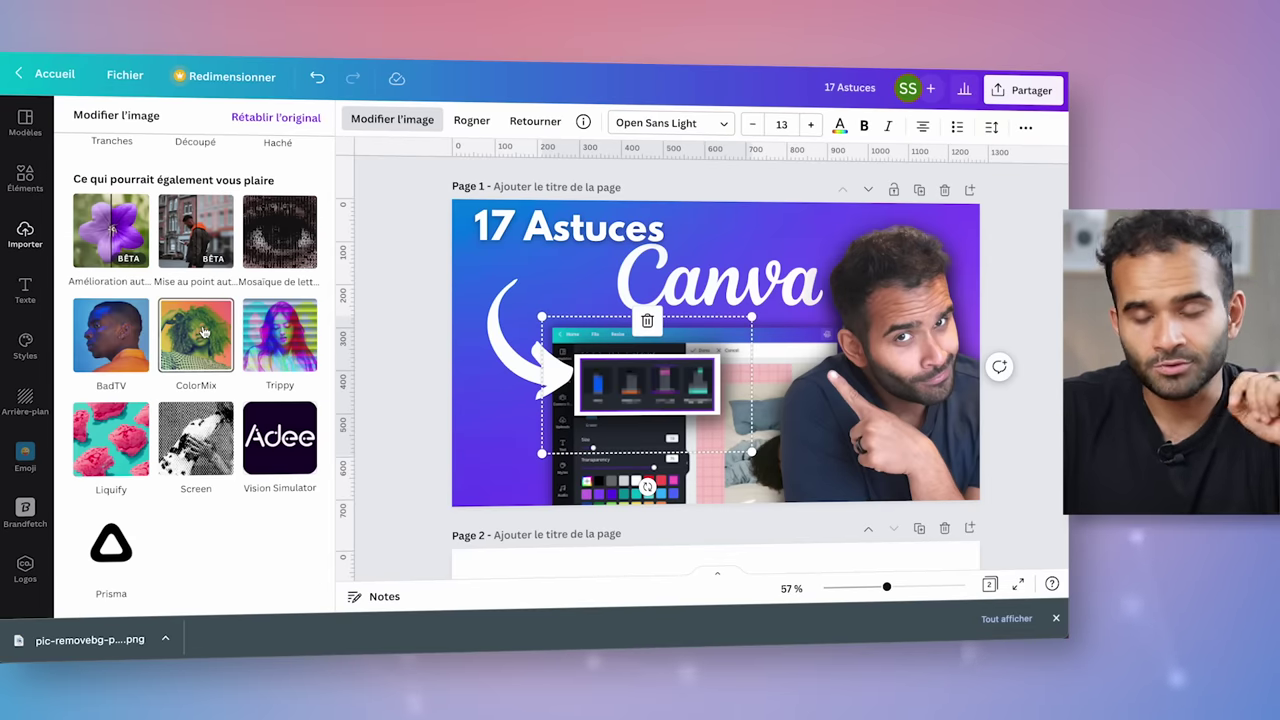
pyautogui.click(24, 512)
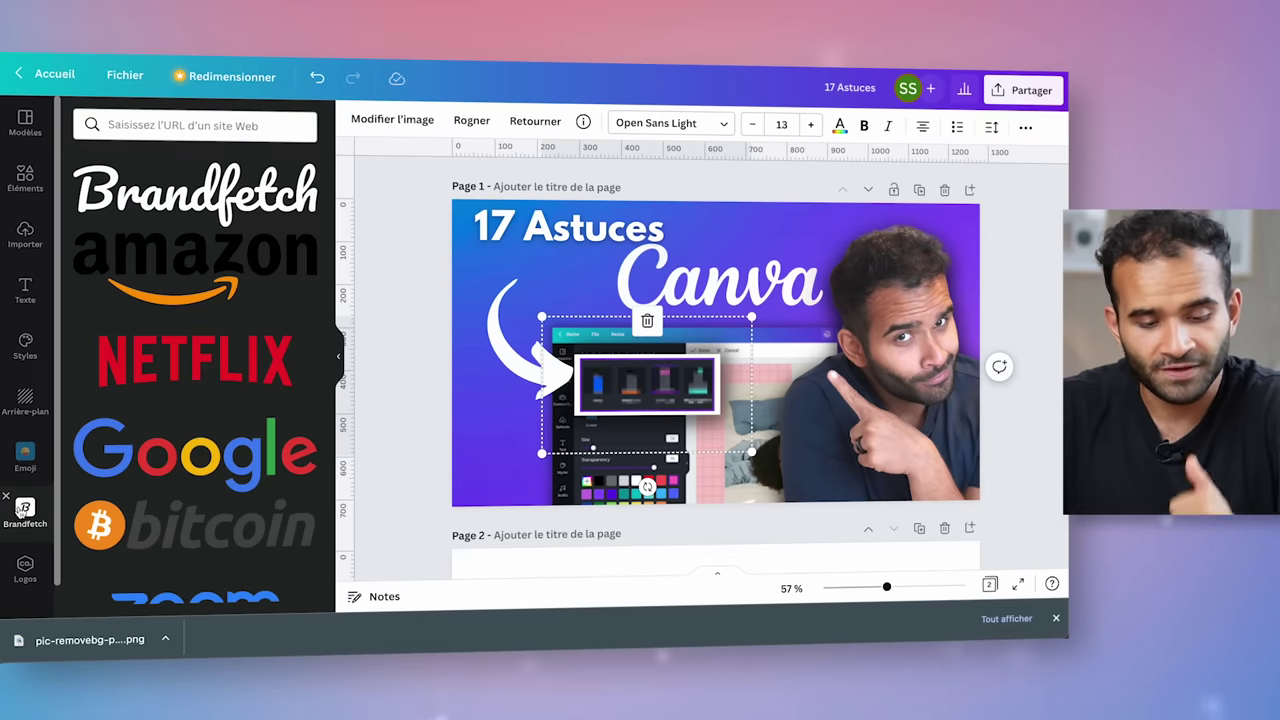
pyautogui.scroll(-10, 253, 325)
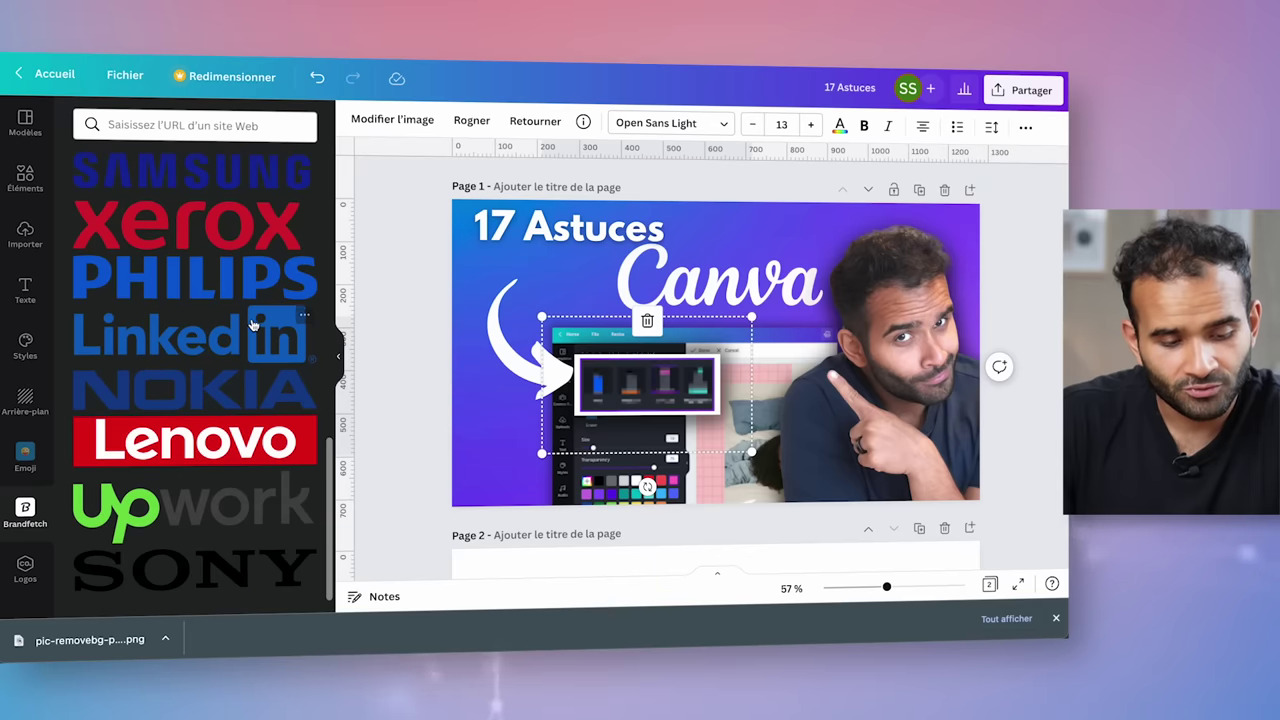
pyautogui.scroll(2, 253, 325)
pyautogui.scroll(-2, 253, 325)
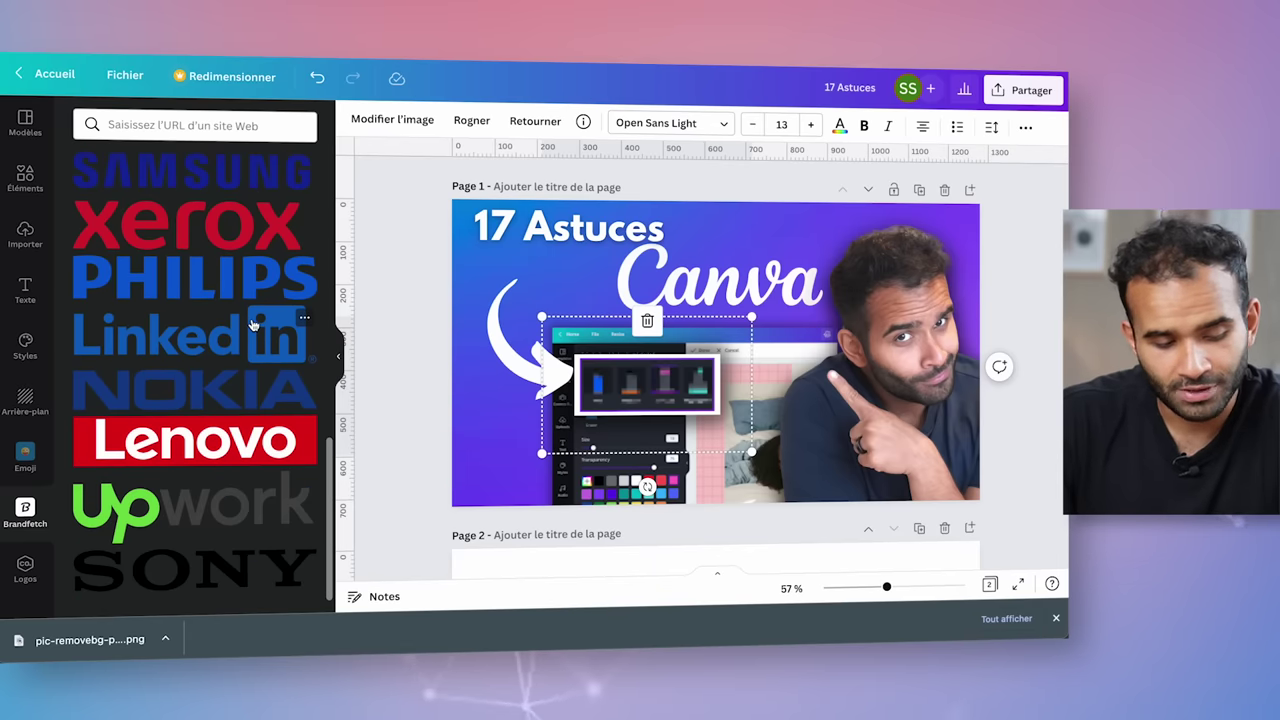
pyautogui.scroll(10, 250, 310)
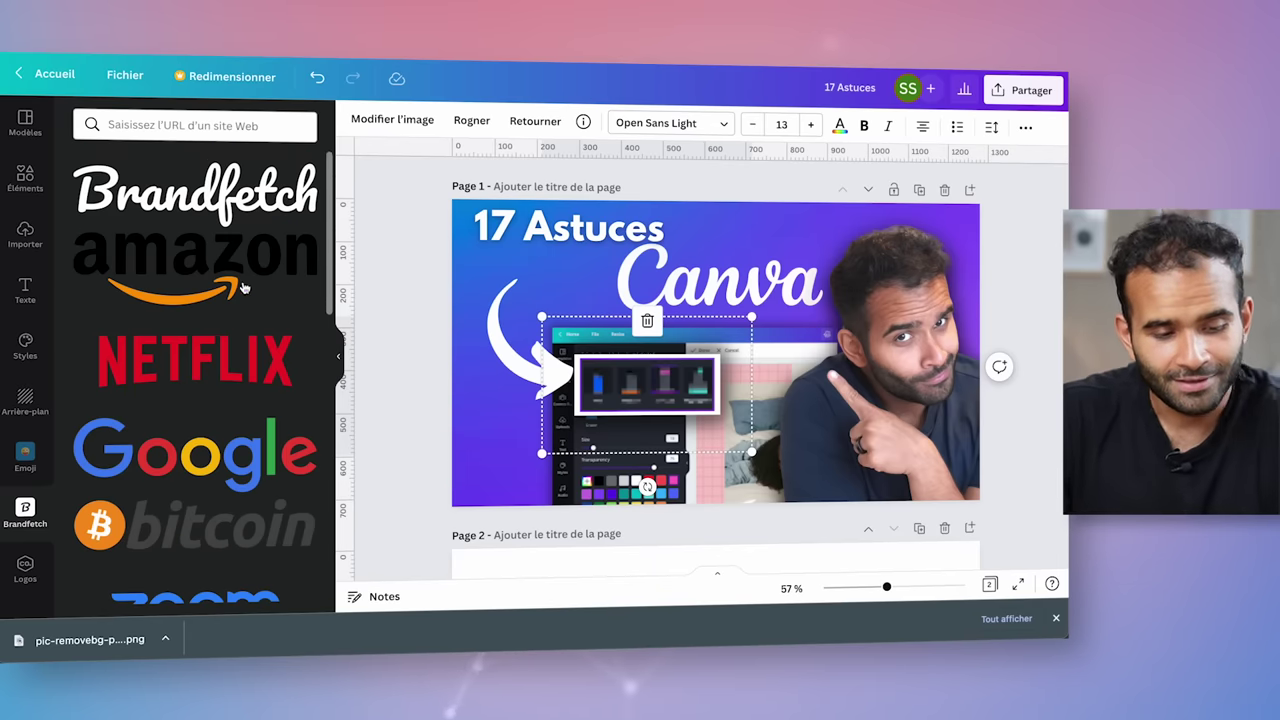
# - Search the Brandfetch logos for "facebook"
pyautogui.click(190, 140)
pyautogui.write('fac')
pyautogui.press('Return')
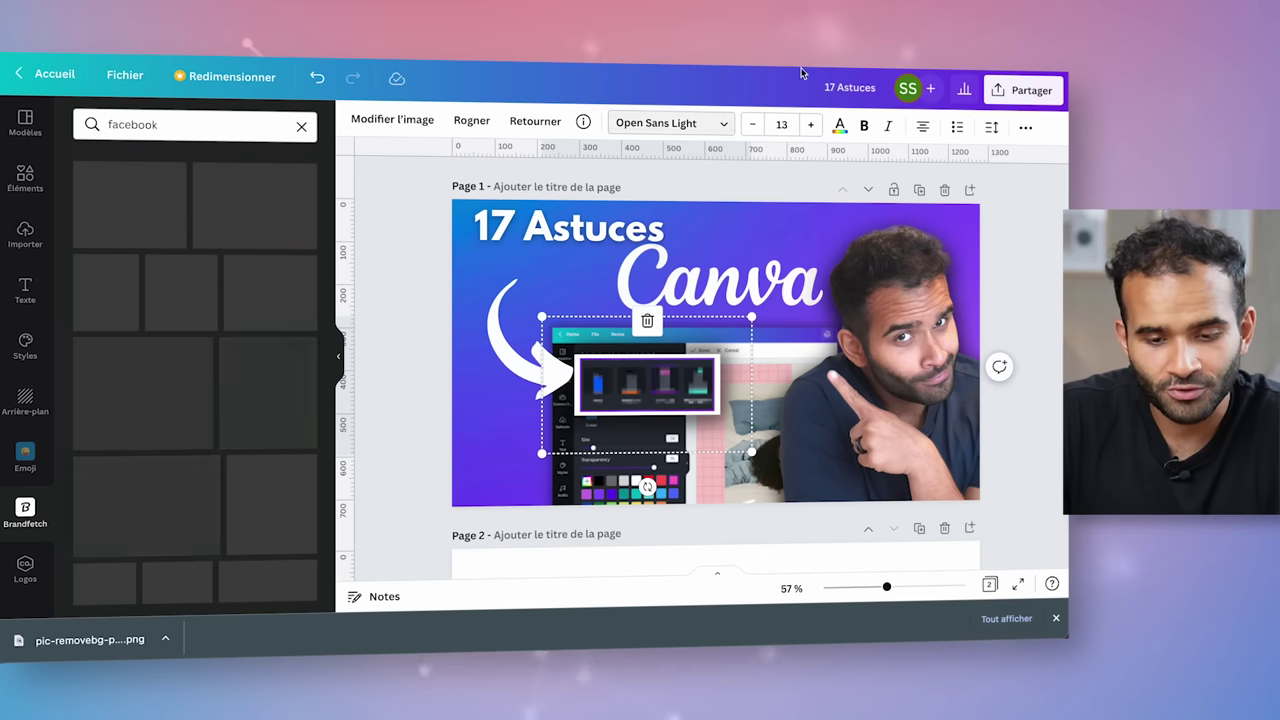
# - Search the Brandfetch logos for "canva", insert the gradient Canva wordmark on page 1, and remove it
pyautogui.click(123, 130)
pyautogui.press('super+a')
pyautogui.write('canva')
pyautogui.press('Return')
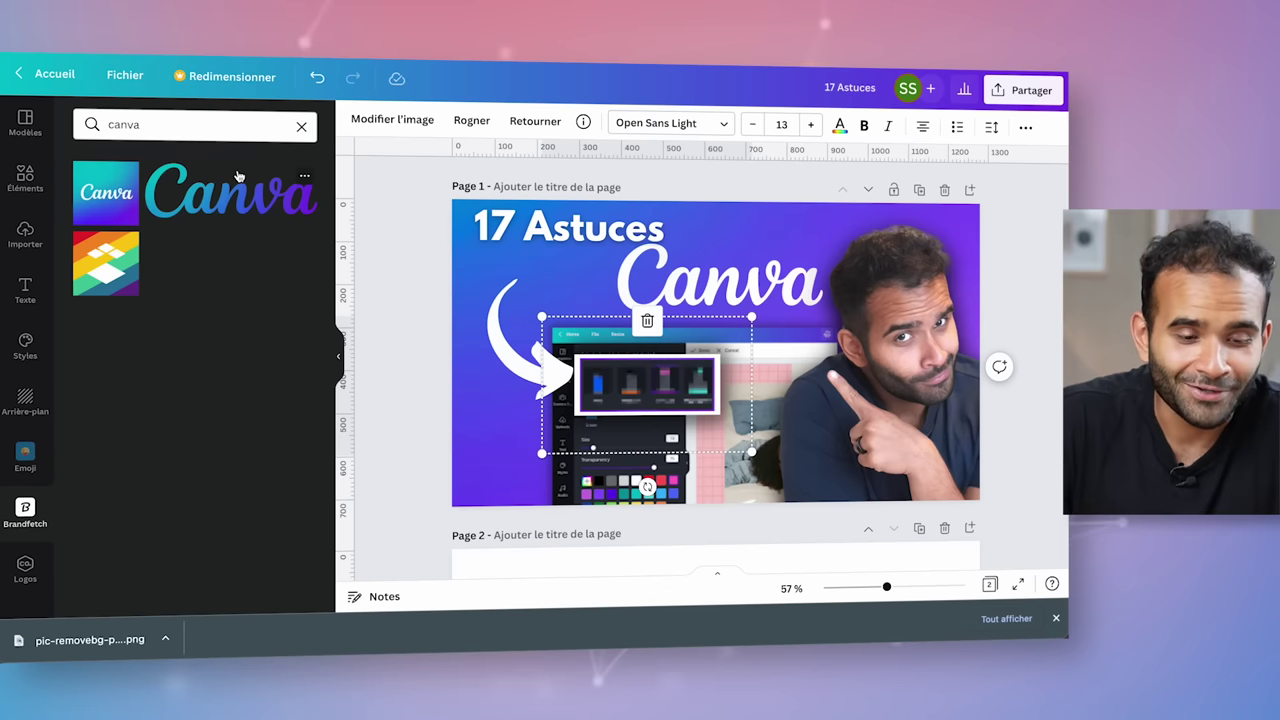
pyautogui.click(197, 207)
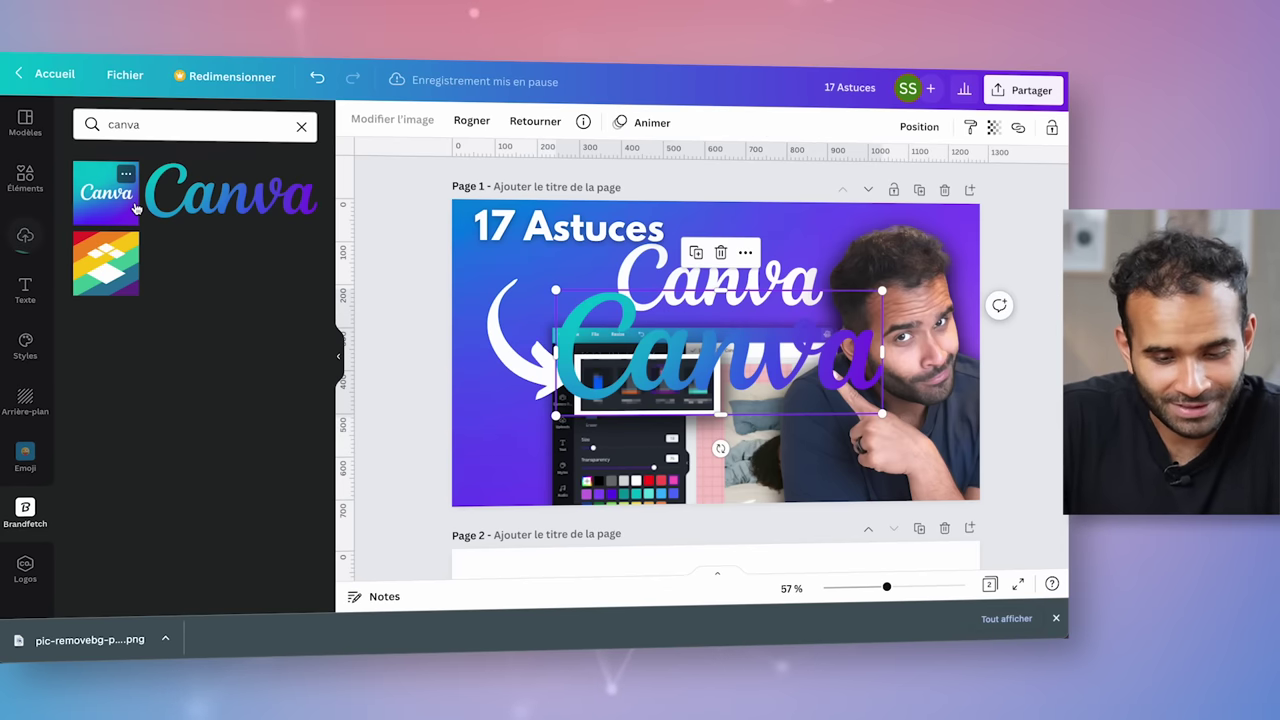
pyautogui.press('BackSpace')
# - Search the Brandfetch logos for "notion"
pyautogui.click(190, 124)
pyautogui.press('super+a')
pyautogui.write('notion')
pyautogui.press('Return')
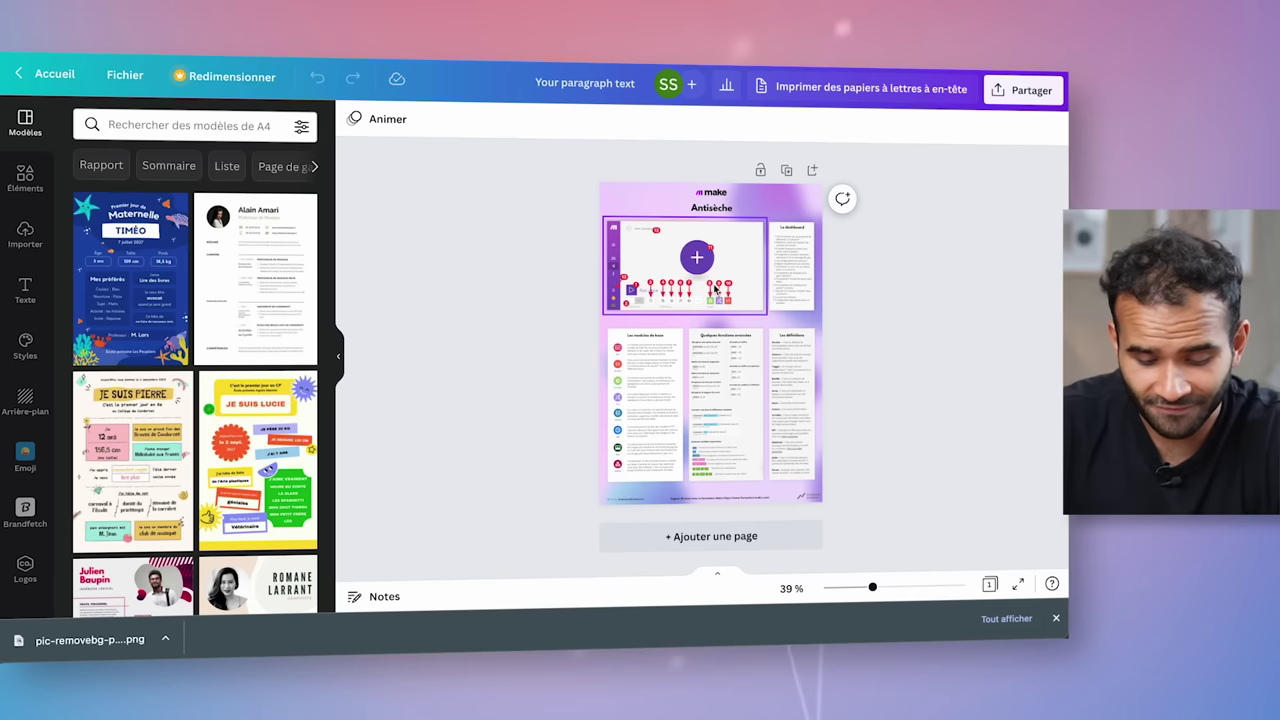
# - Check the download options for the Make "Antisèche" design, including the PDF standard file type, without downloading it
pyautogui.press('super+equal')
pyautogui.press('super+equal')
pyautogui.press('super+equal')
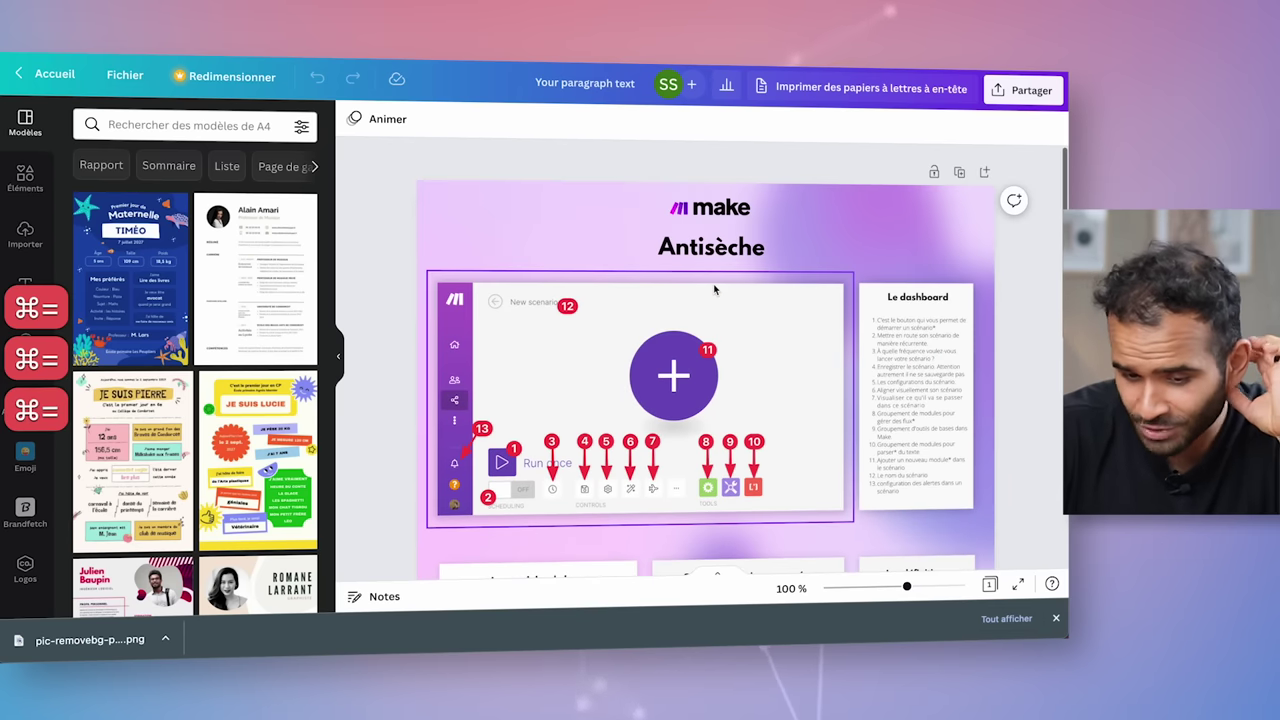
pyautogui.scroll(1, 714, 290)
pyautogui.click(1021, 90)
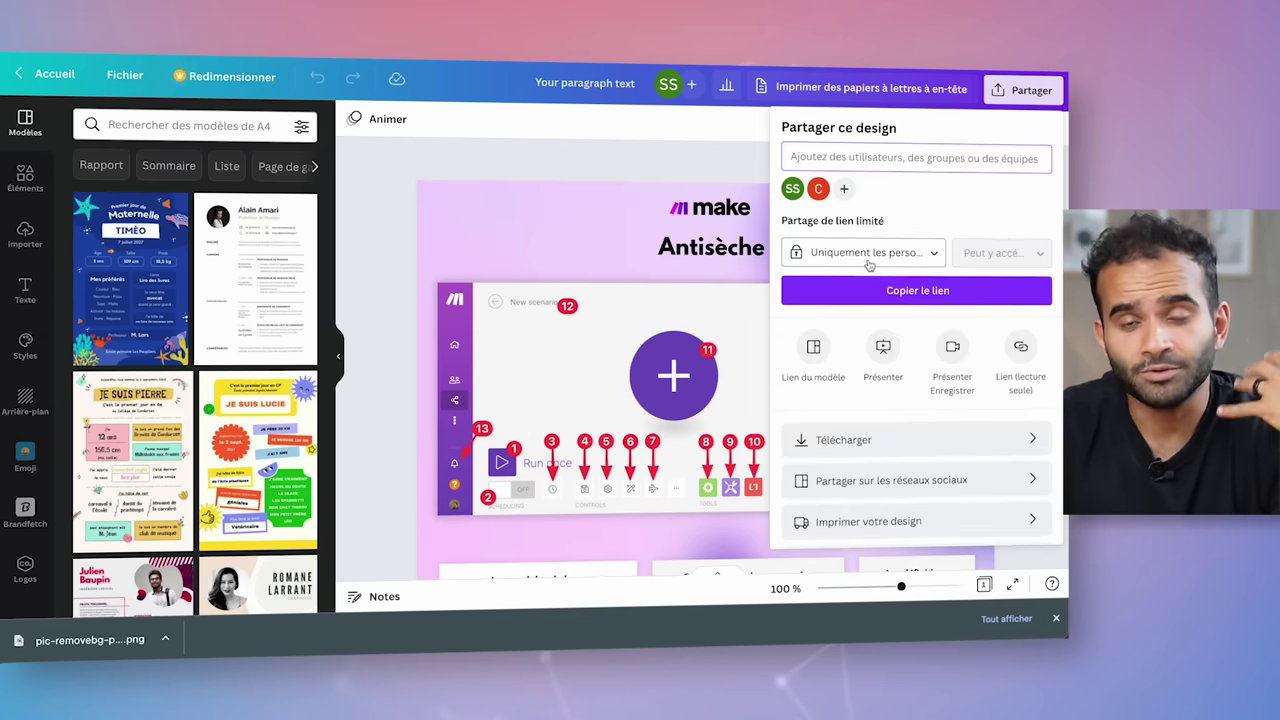
pyautogui.click(843, 440)
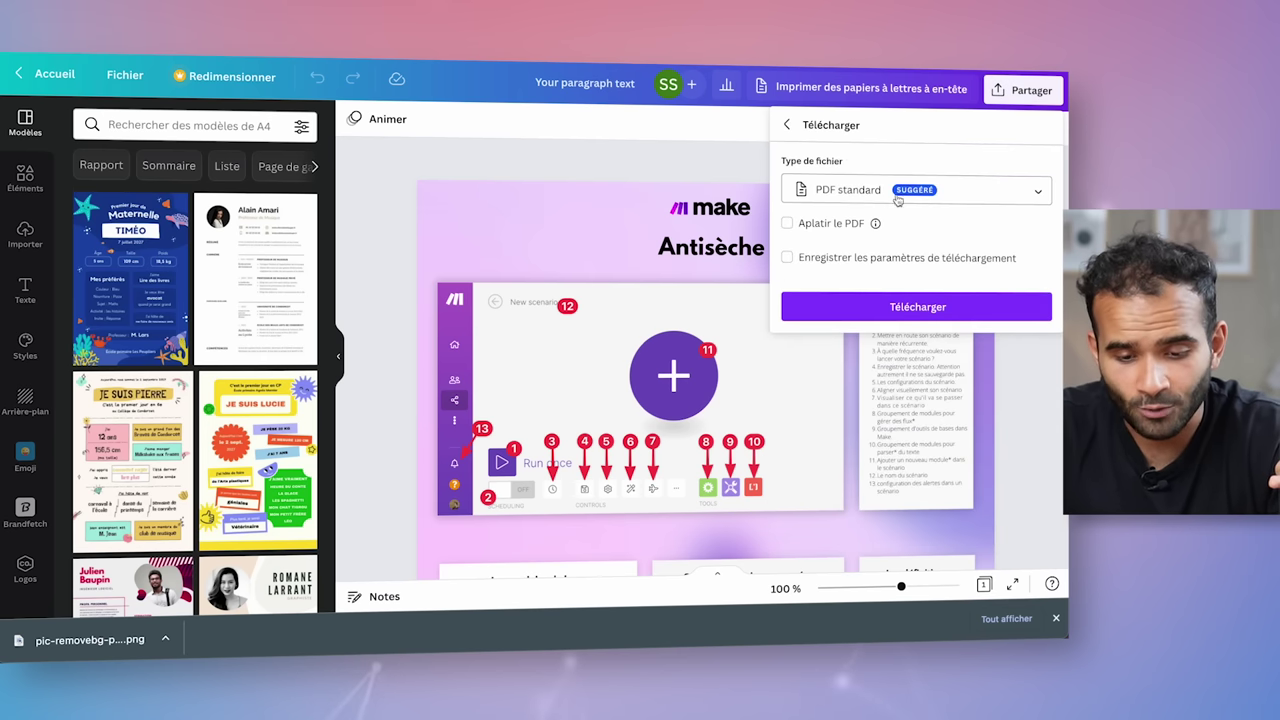
pyautogui.click(580, 247)
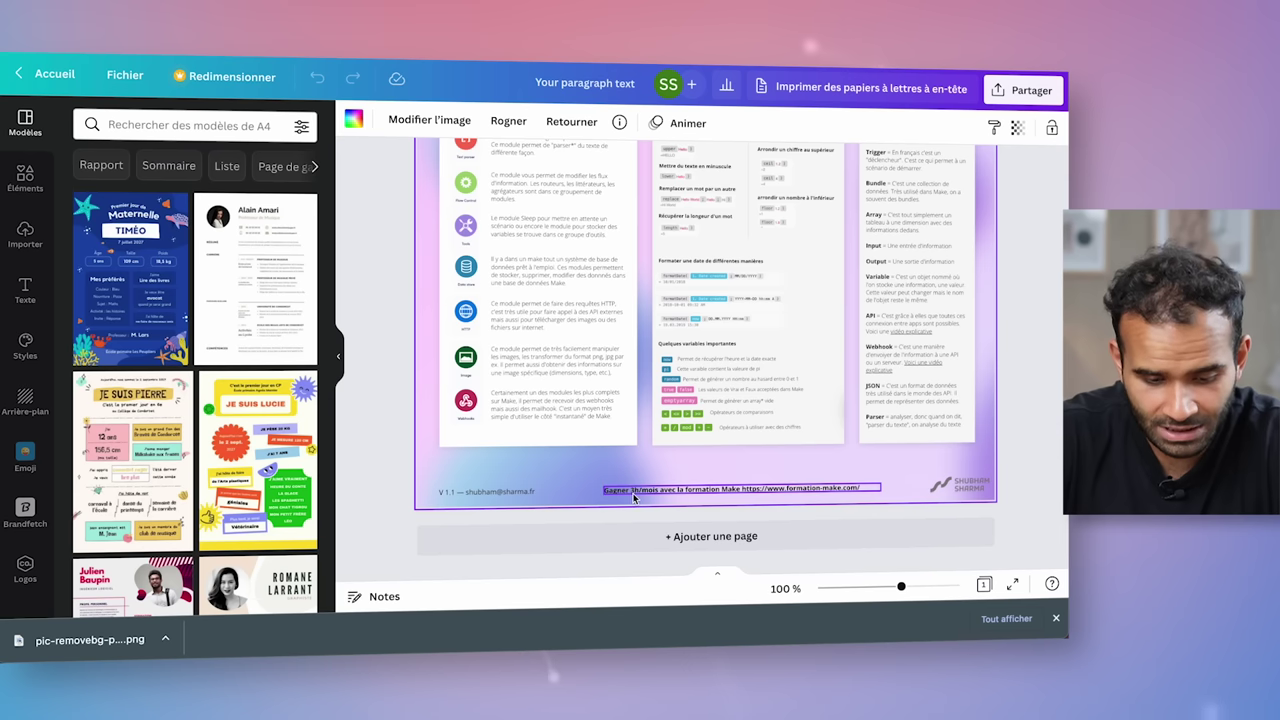
# - Inspect the link attached to the "formation Make" text line in the footer of the "Antisèche" page
pyautogui.click(633, 495)
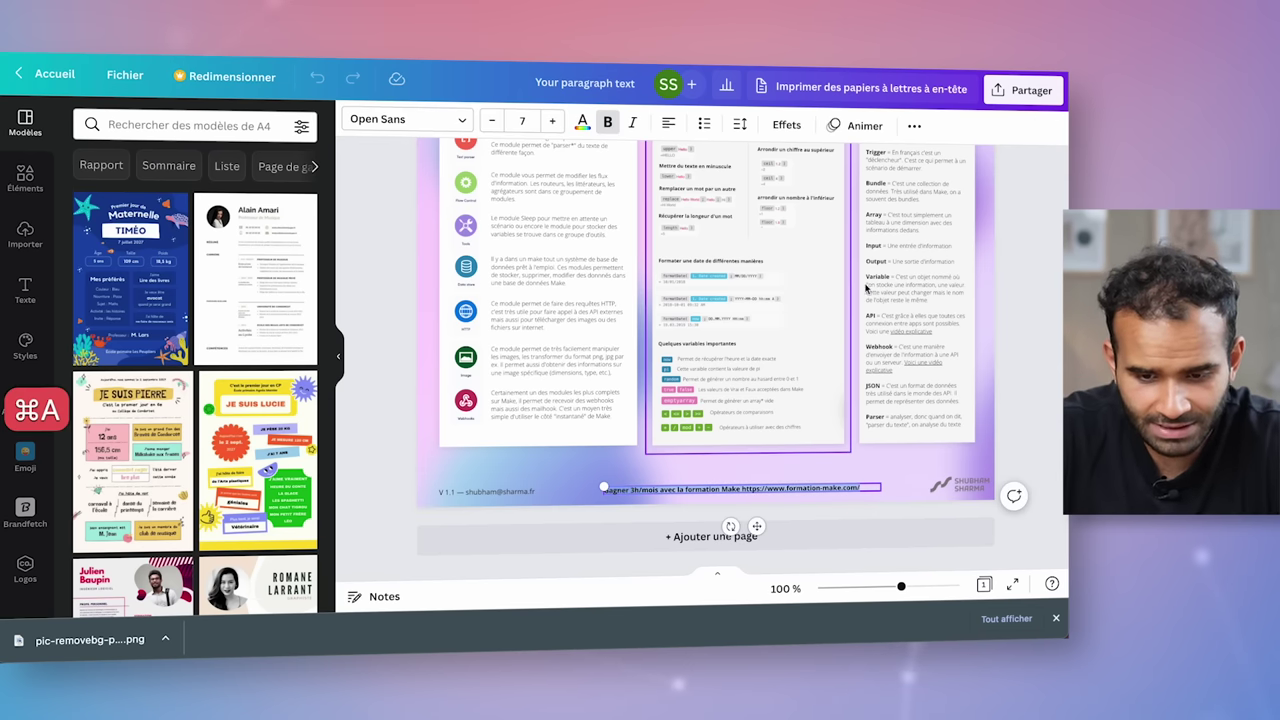
pyautogui.click(918, 128)
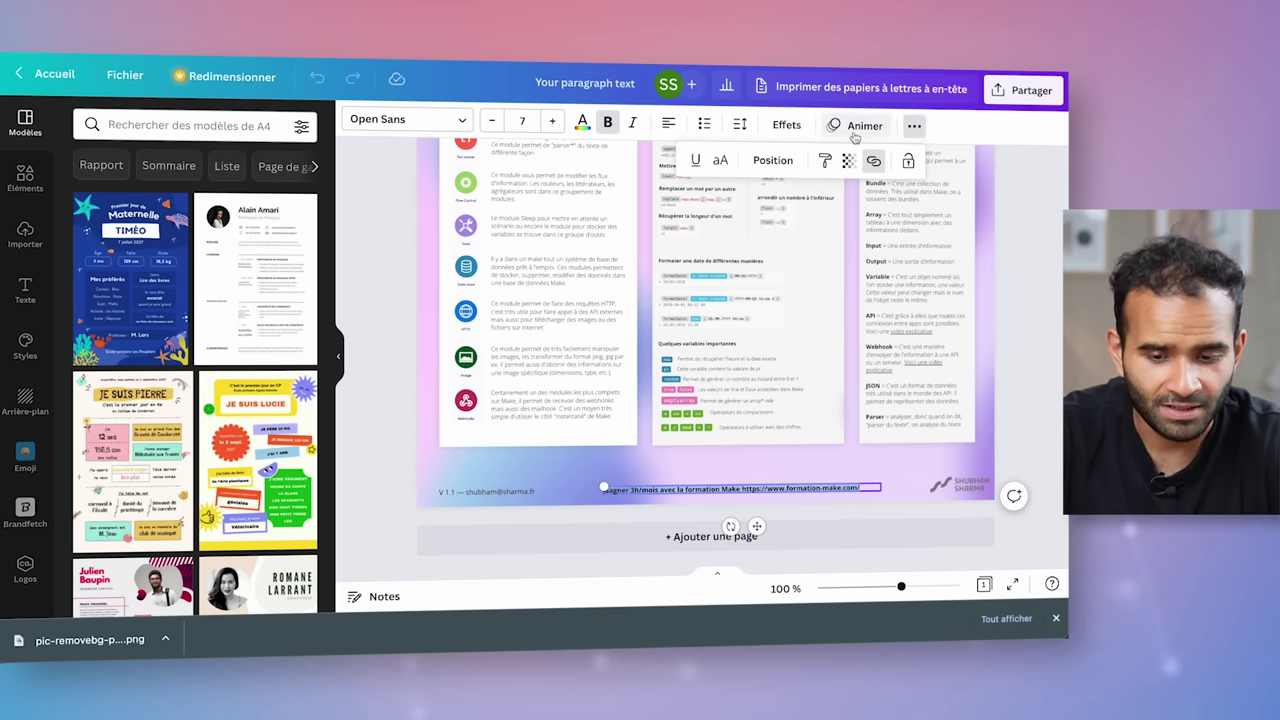
pyautogui.click(874, 162)
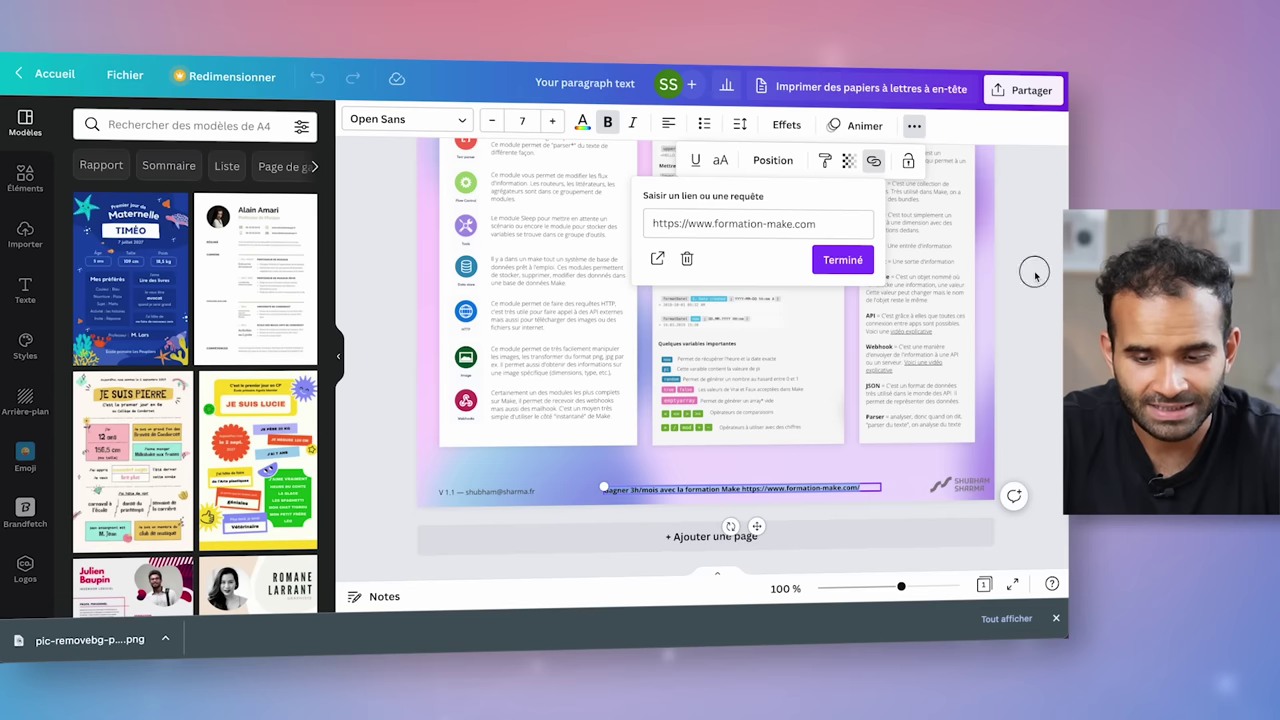
pyautogui.press('Escape')
# - Download the Make "Antisèche" design as a PDF standard file
pyautogui.click(1025, 90)
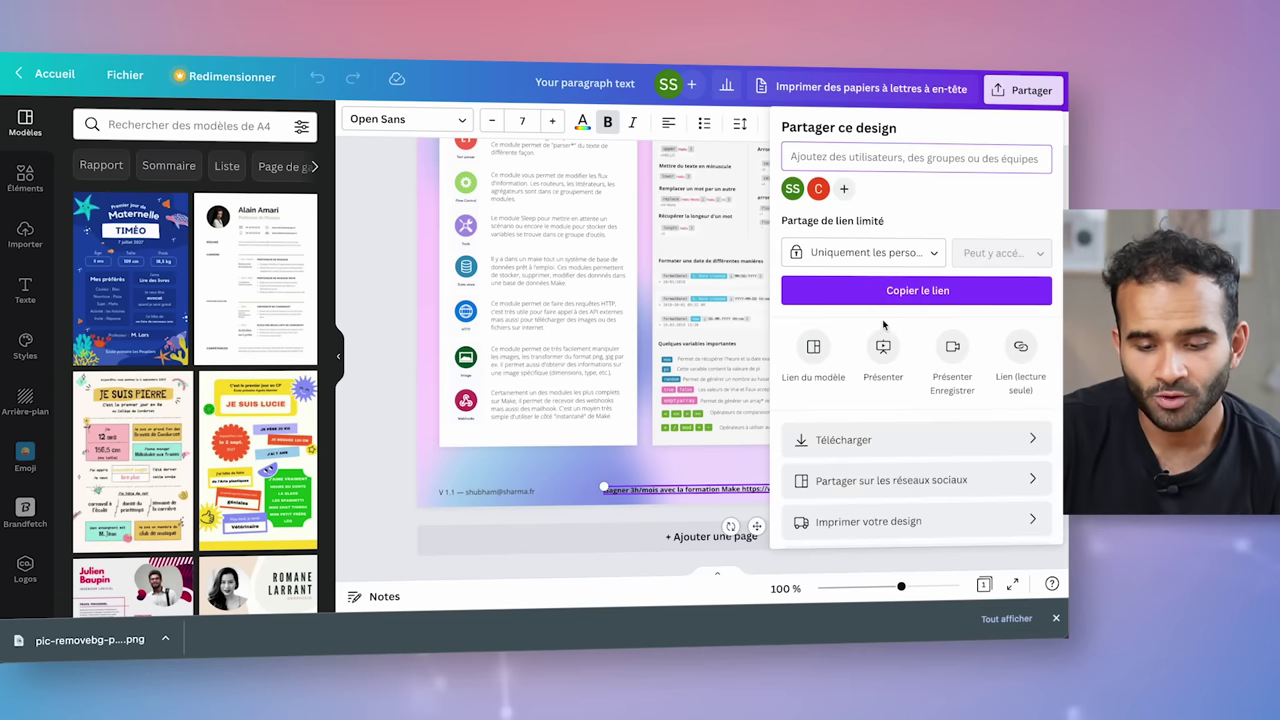
pyautogui.click(843, 440)
pyautogui.click(872, 312)
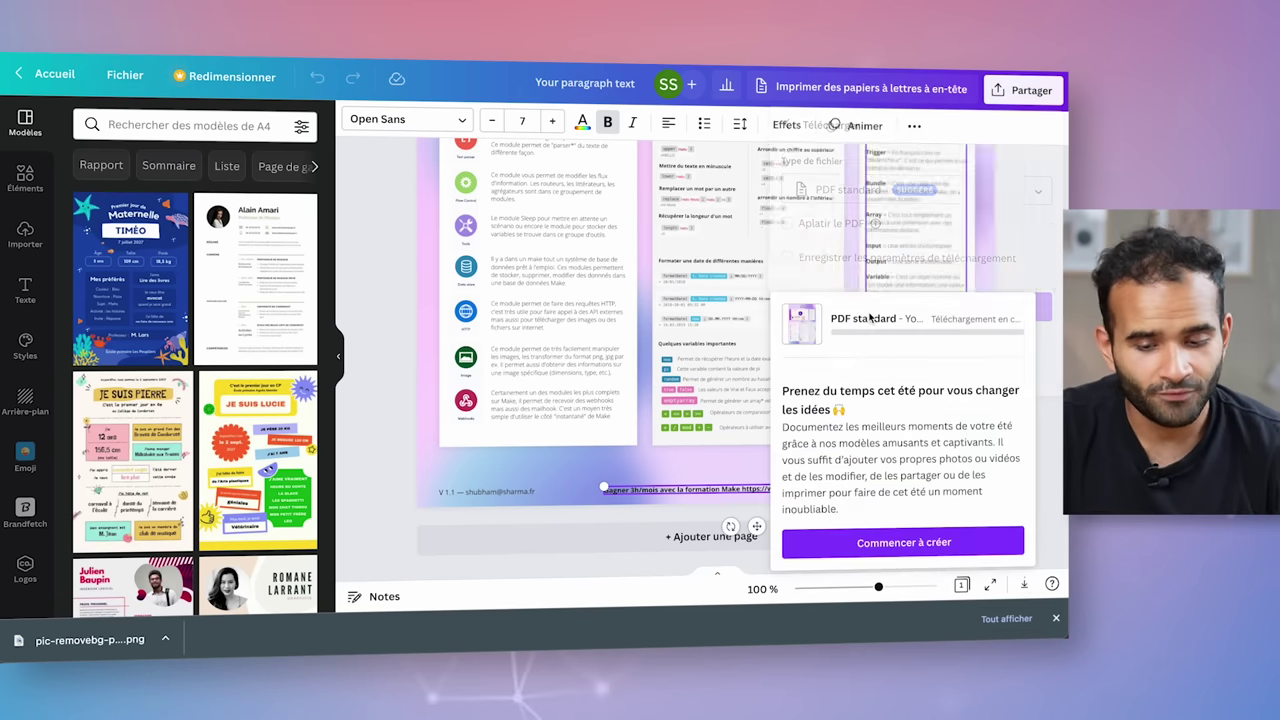